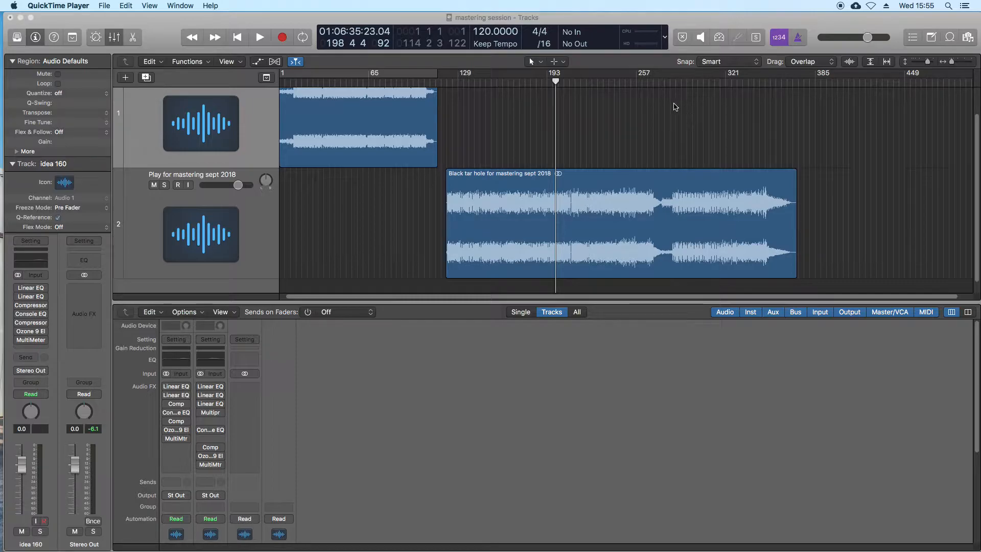
# - Open Ozone 9 Elements on the second track, switch its Mono monitoring on and back off, and close the plug-in
pyautogui.click(423, 300)
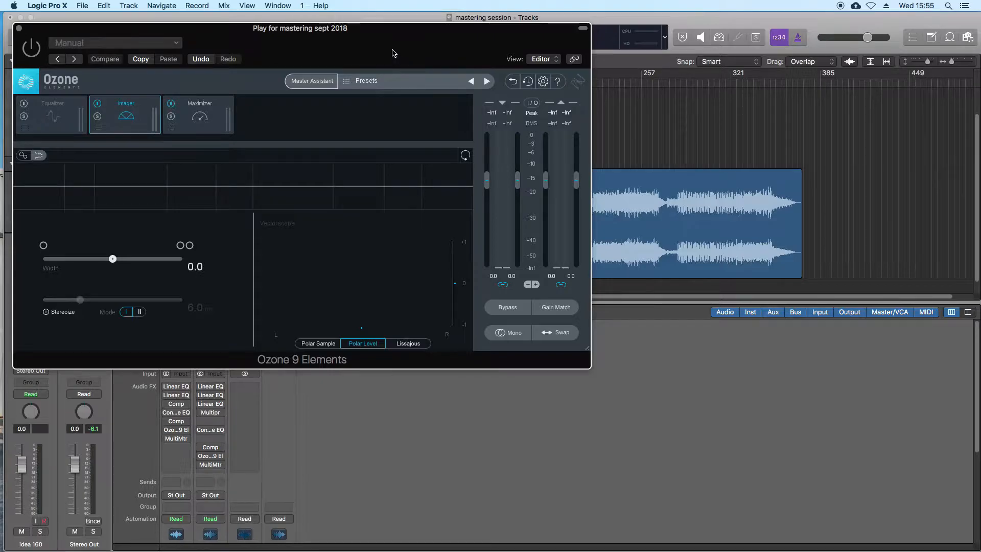
pyautogui.moveTo(394, 53); pyautogui.dragTo(611, 74)
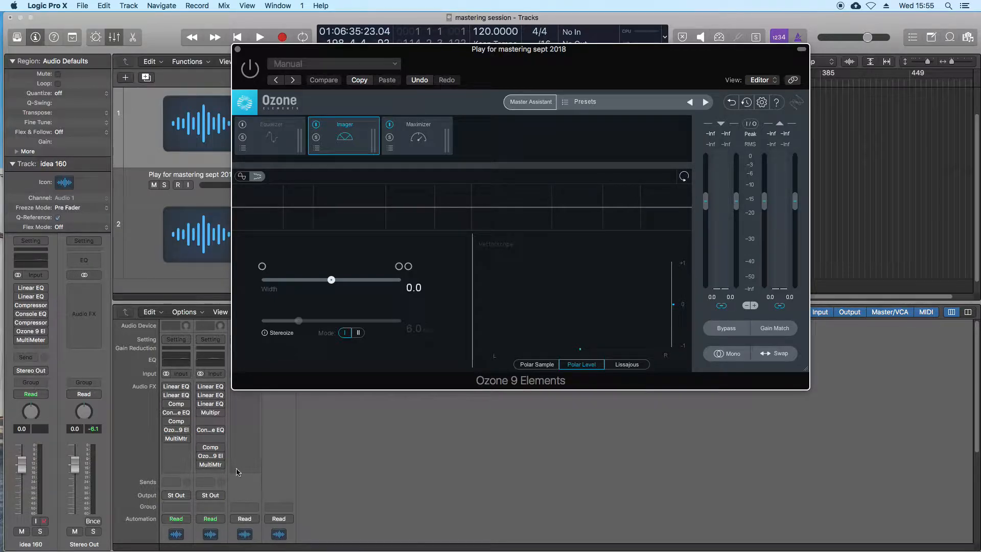
pyautogui.click(739, 359)
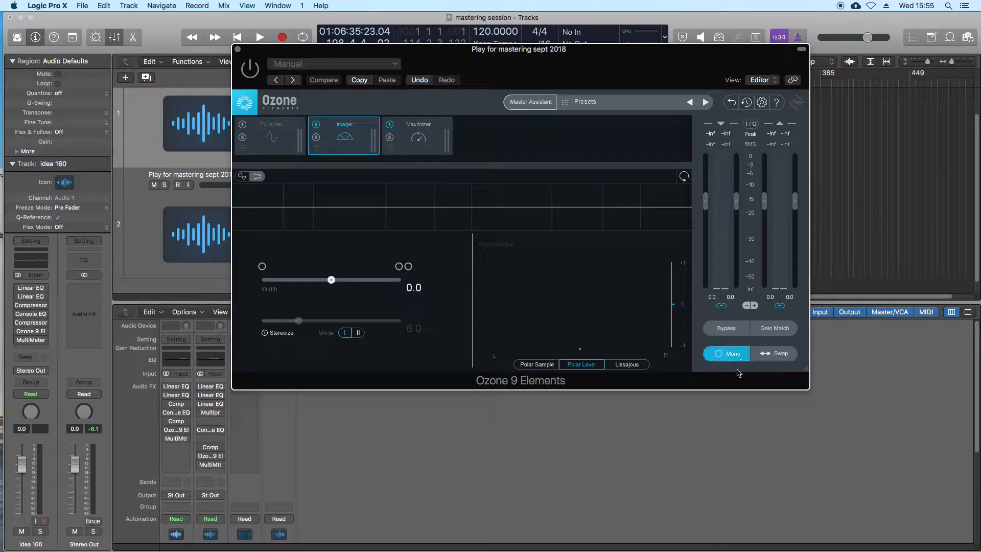
pyautogui.click(736, 355)
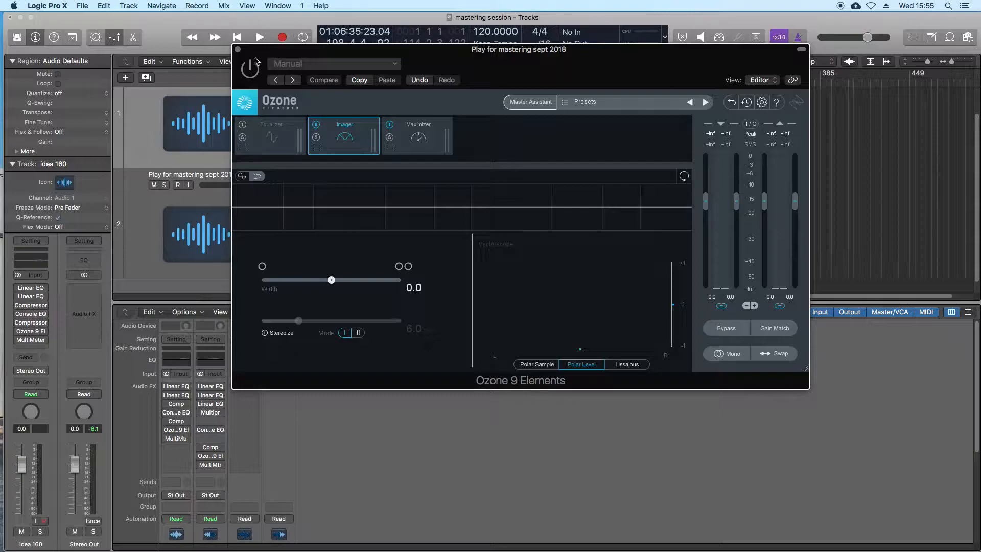
pyautogui.click(237, 50)
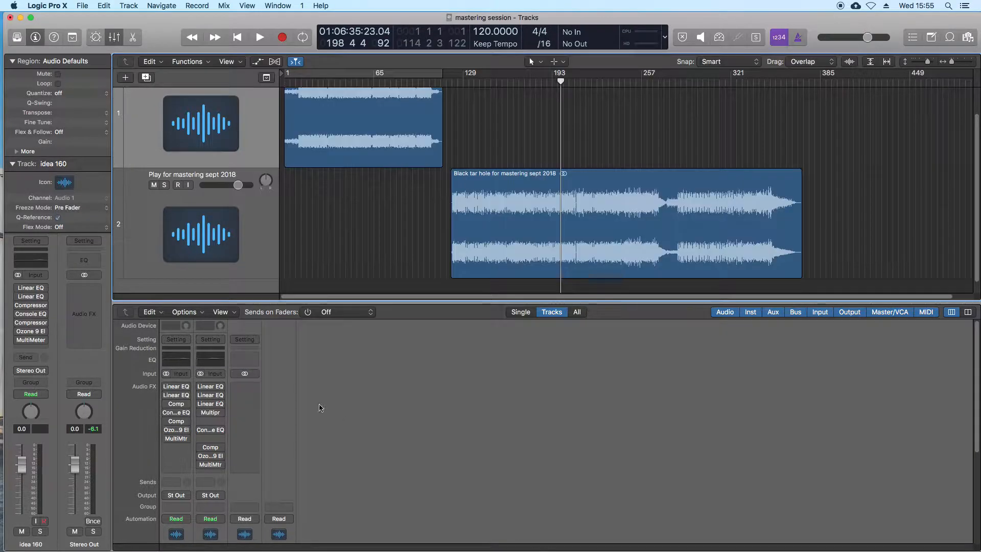
# - Insert a Gain plug-in from the Utility category below MultiMeter on the second track
pyautogui.click(209, 475)
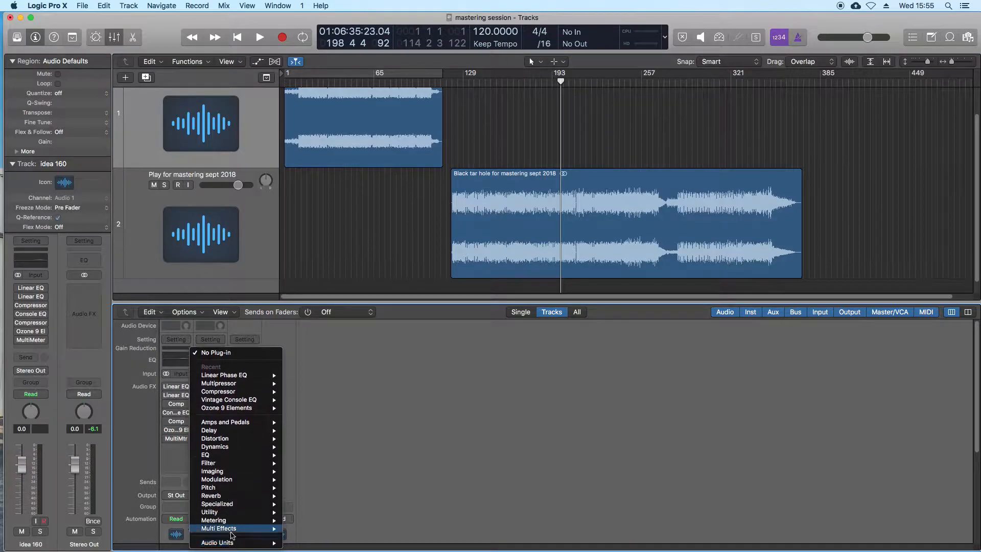
pyautogui.moveTo(233, 512)
pyautogui.moveTo(327, 513)
pyautogui.click(371, 513)
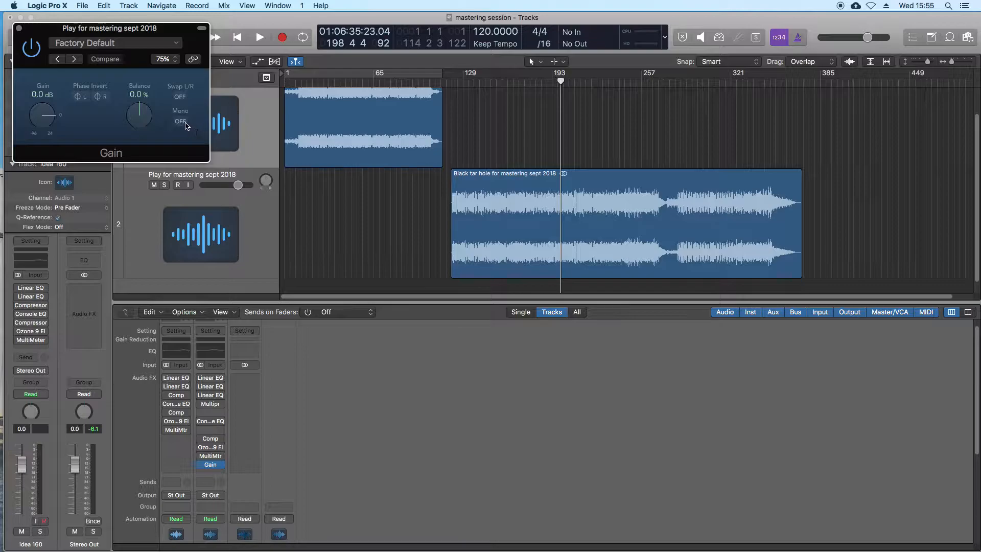
# - Switch the Gain plug-in's Mono option on and back off, and remove the plug-in from the second track
pyautogui.click(185, 123)
pyautogui.click(179, 122)
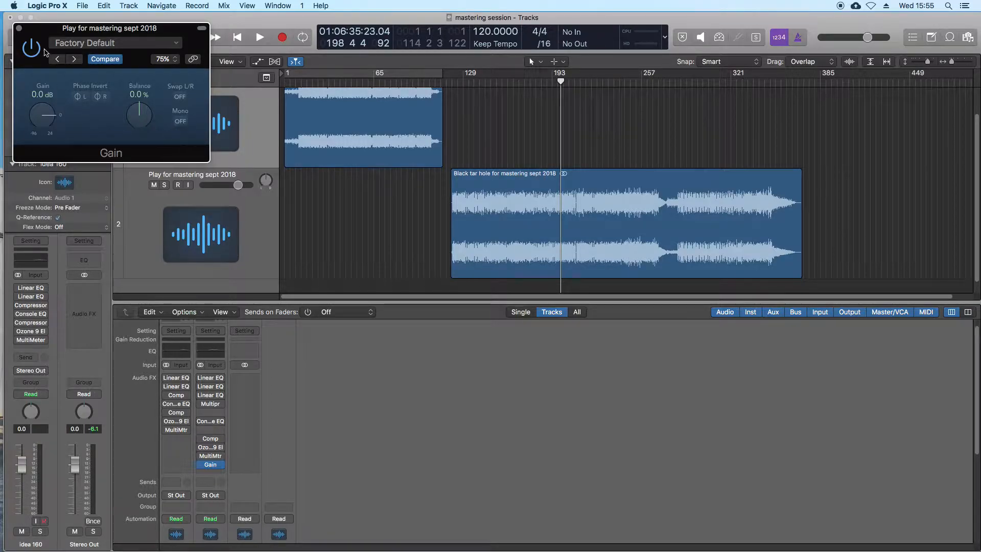
pyautogui.click(19, 28)
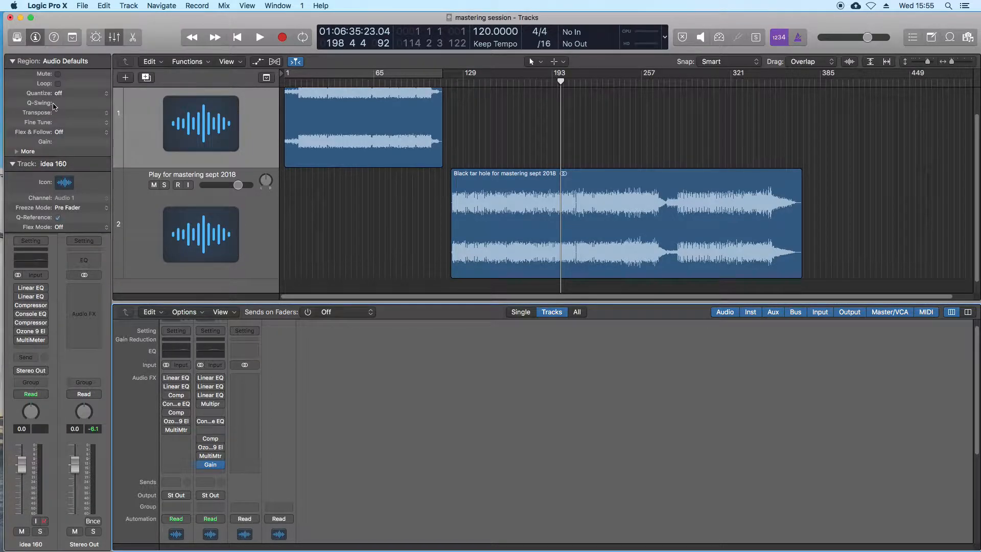
pyautogui.click(220, 464)
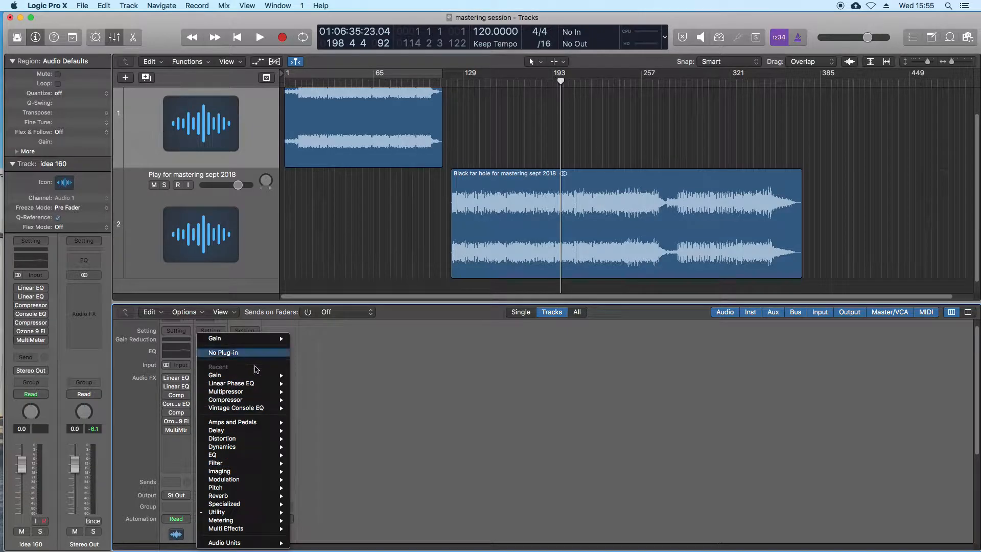
pyautogui.click(242, 353)
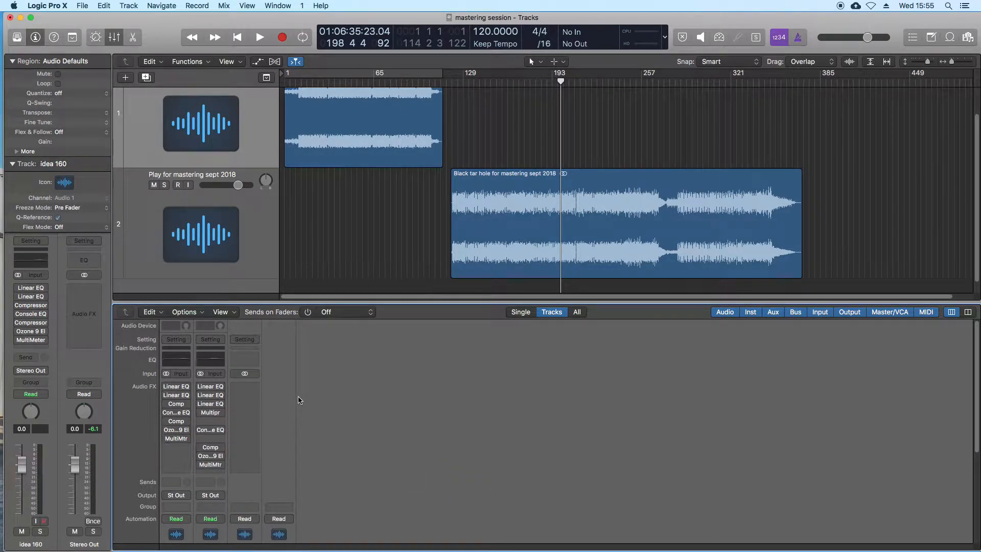
pyautogui.click(385, 296)
pyautogui.moveTo(468, 86); pyautogui.dragTo(476, 119)
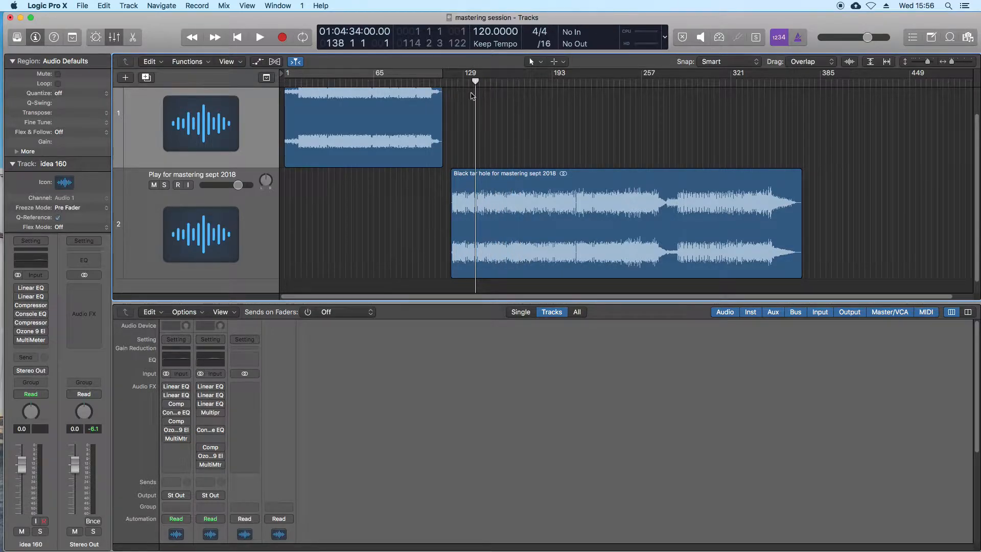
pyautogui.scroll(2, 342, 111)
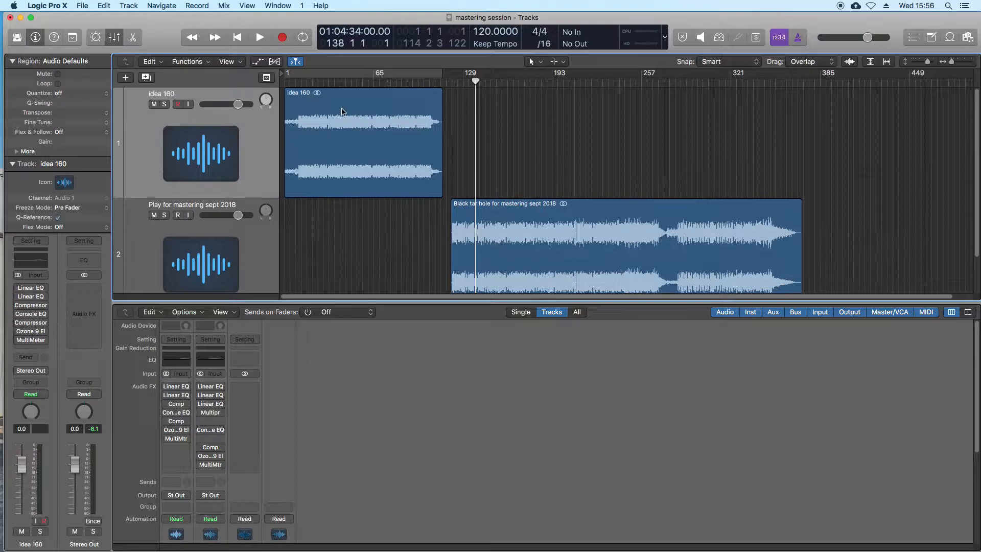
pyautogui.moveTo(325, 82); pyautogui.dragTo(477, 193)
pyautogui.scroll(-3, 585, 195)
pyautogui.scroll(3, 578, 192)
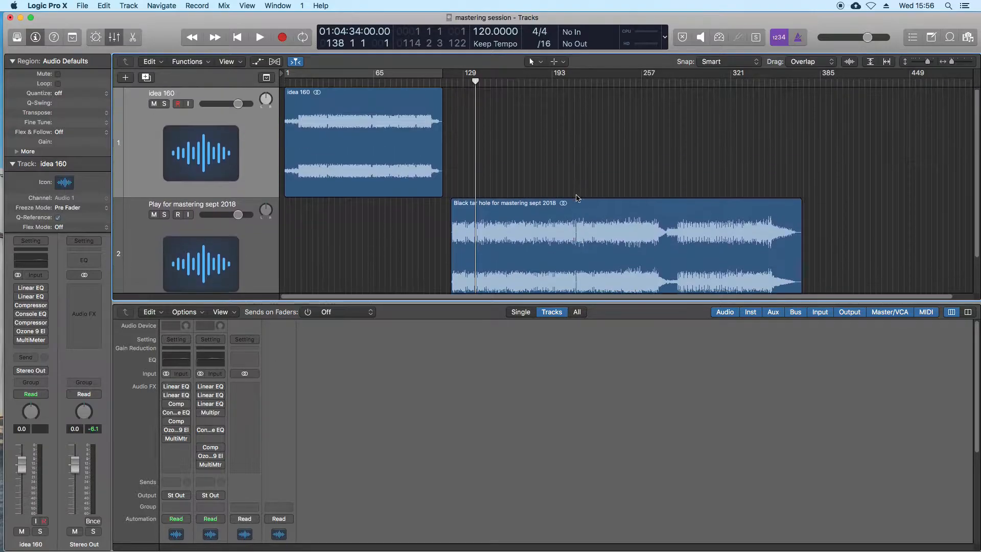
pyautogui.scroll(-3, 577, 198)
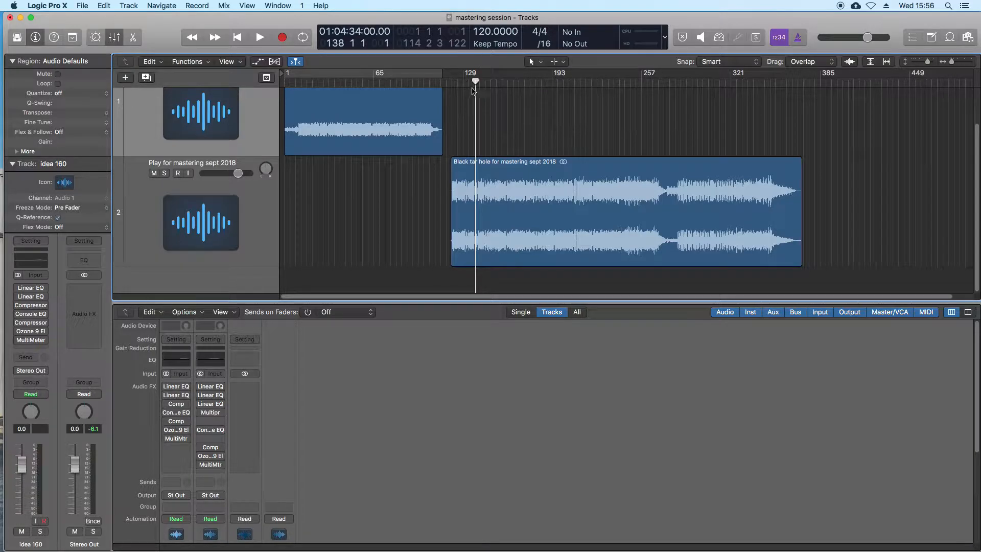
# - Move the playhead to bar 121, the start of the Black tar hole region, and start playback
pyautogui.moveTo(476, 83); pyautogui.dragTo(454, 101)
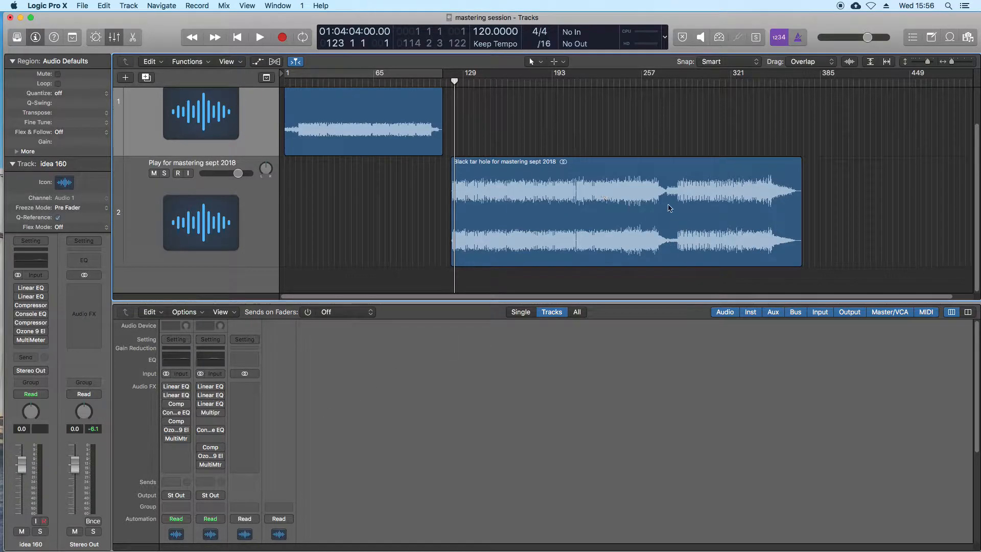
pyautogui.moveTo(455, 81); pyautogui.dragTo(452, 81)
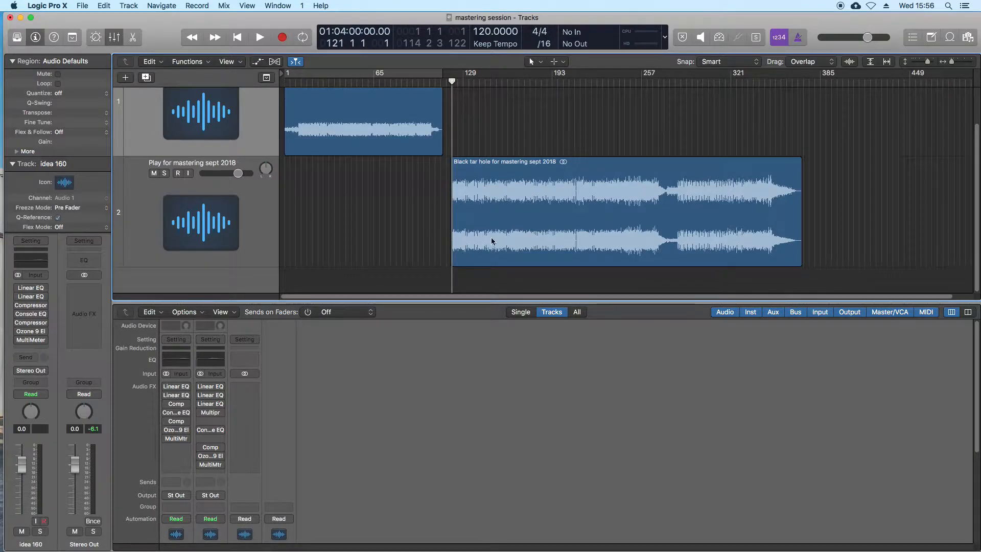
pyautogui.press('space')
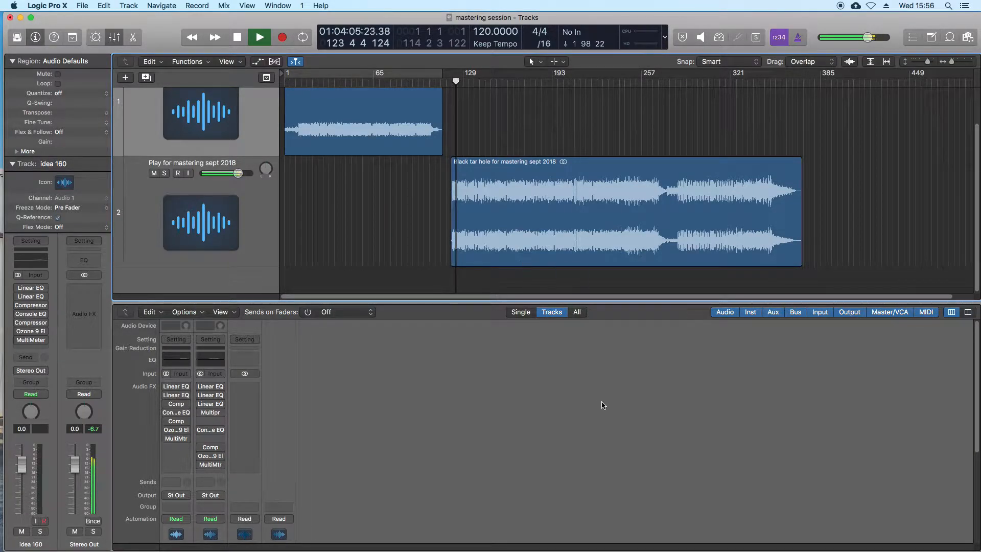
# - Examine the second track's levels and correlation in its MultiMeter during playback, and close the meter window
pyautogui.click(593, 423)
pyautogui.scroll(-5, 536, 389)
pyautogui.scroll(3, 250, 399)
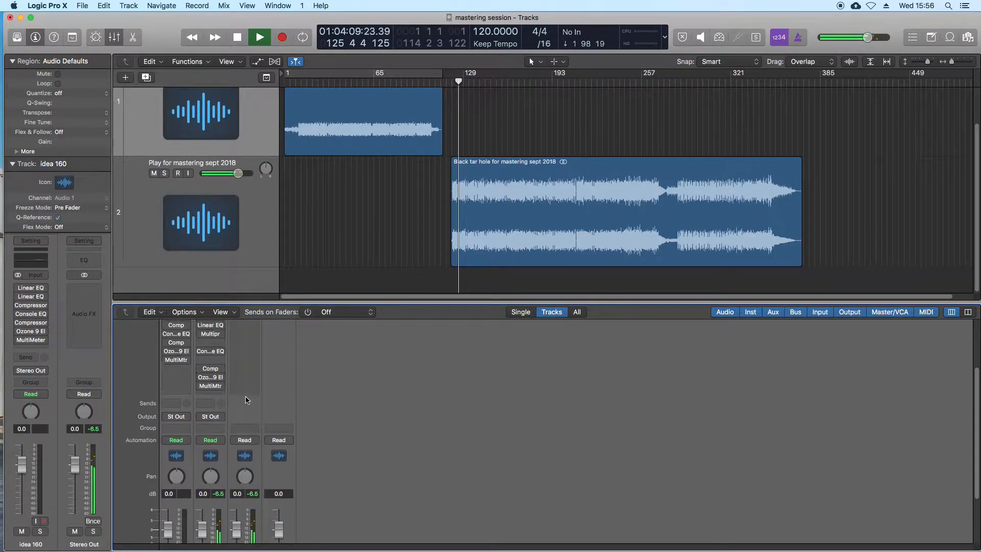
pyautogui.click(210, 386)
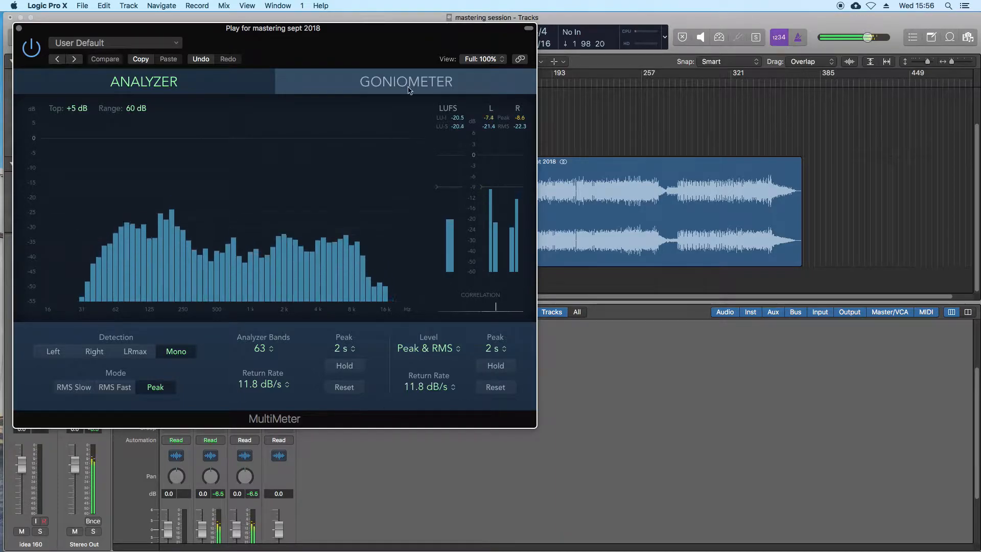
pyautogui.moveTo(375, 62); pyautogui.dragTo(613, 91)
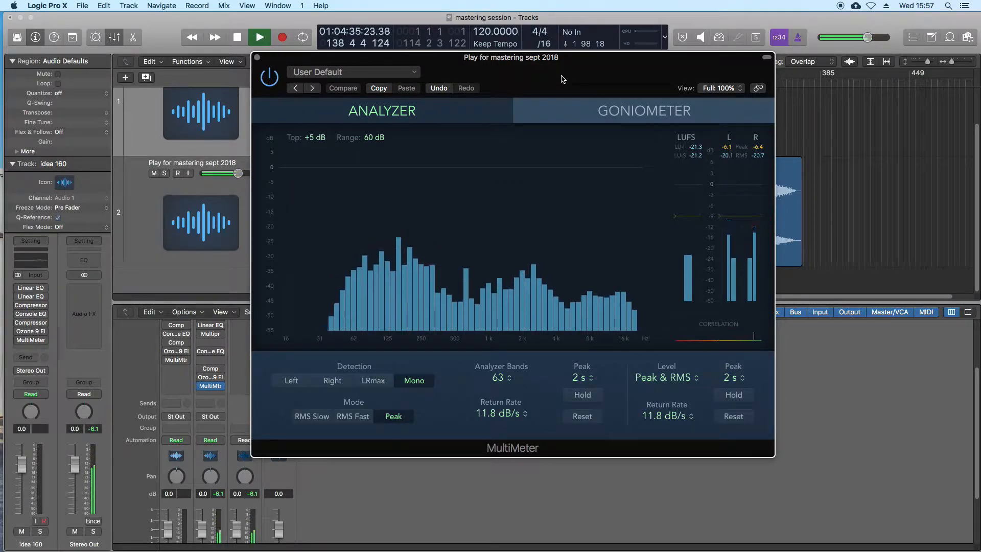
pyautogui.click(257, 58)
# - Play the Black tar hole region from a point before its midpoint with the mixer's level meters in view, and stop playback
pyautogui.moveTo(479, 81); pyautogui.dragTo(537, 95)
pyautogui.press('space')
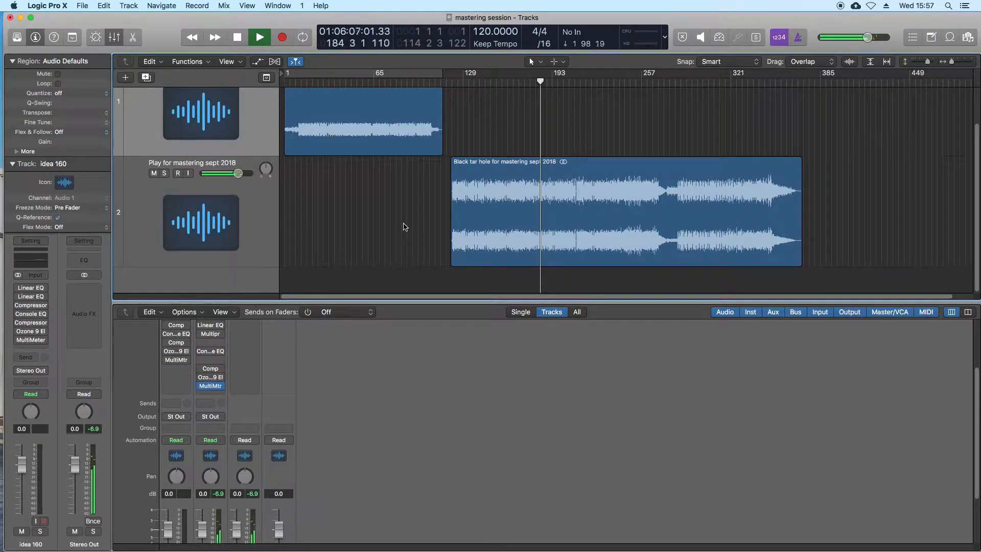
pyautogui.scroll(-3, 547, 415)
pyautogui.scroll(-2, 547, 415)
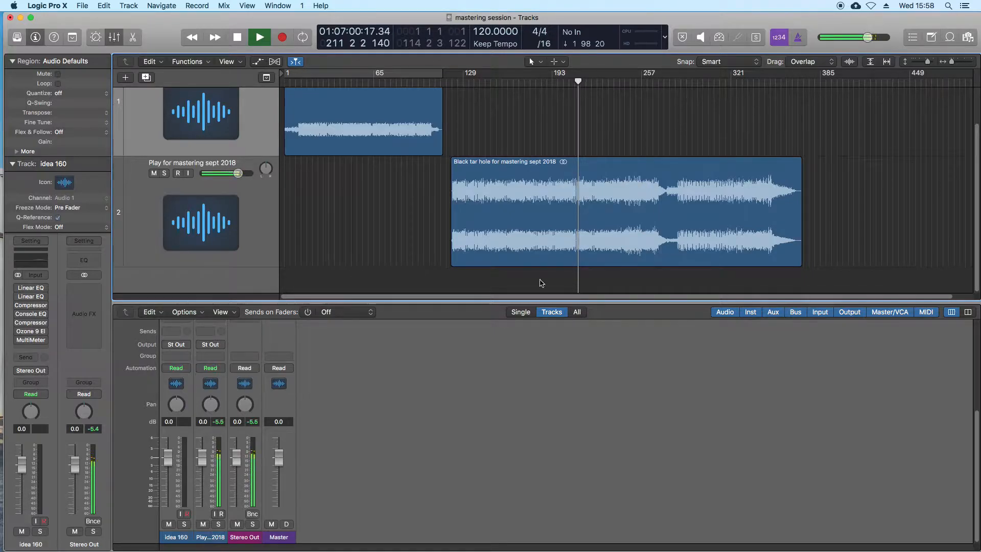
pyautogui.press('space')
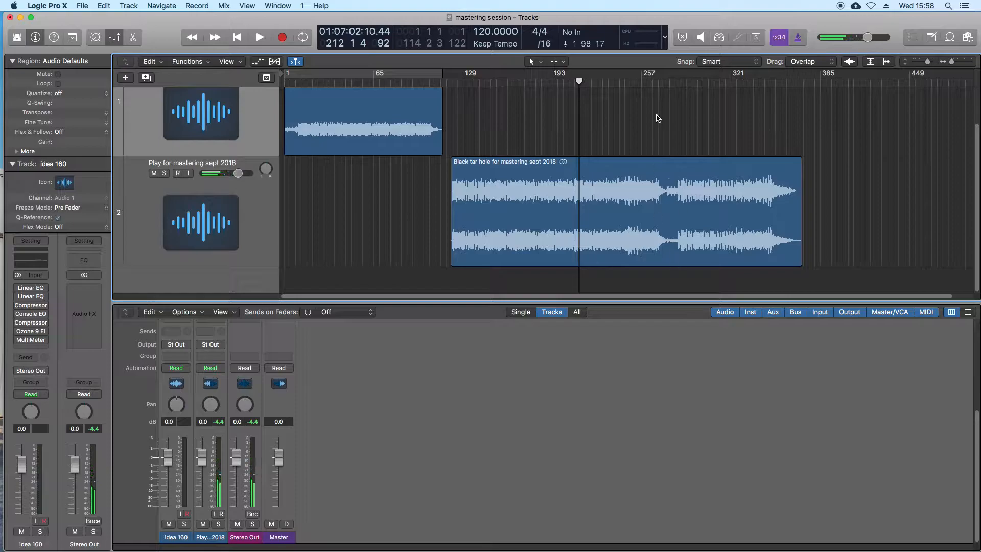
# - Play the Black tar hole region from bar 284, just after the quiet break, and stop playback
pyautogui.click(680, 82)
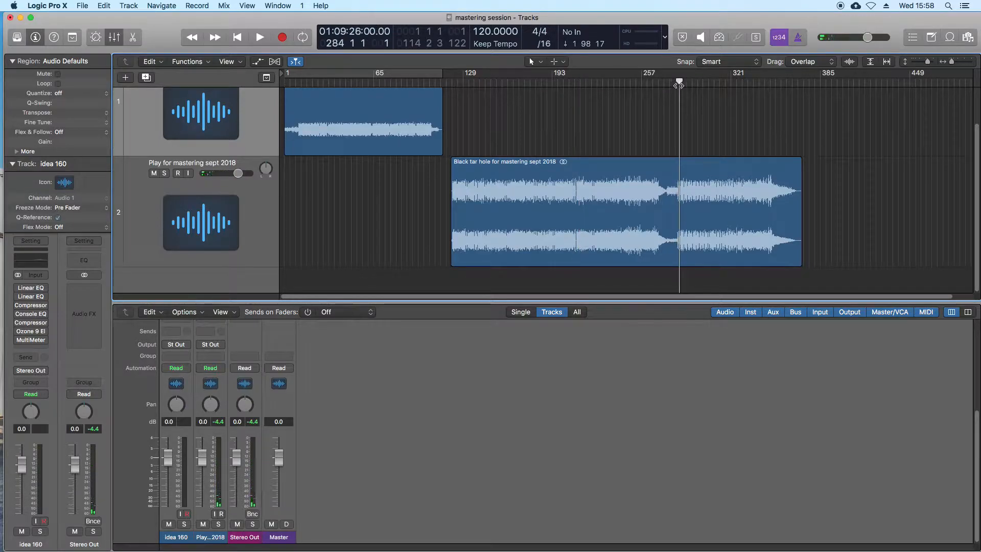
pyautogui.press('space')
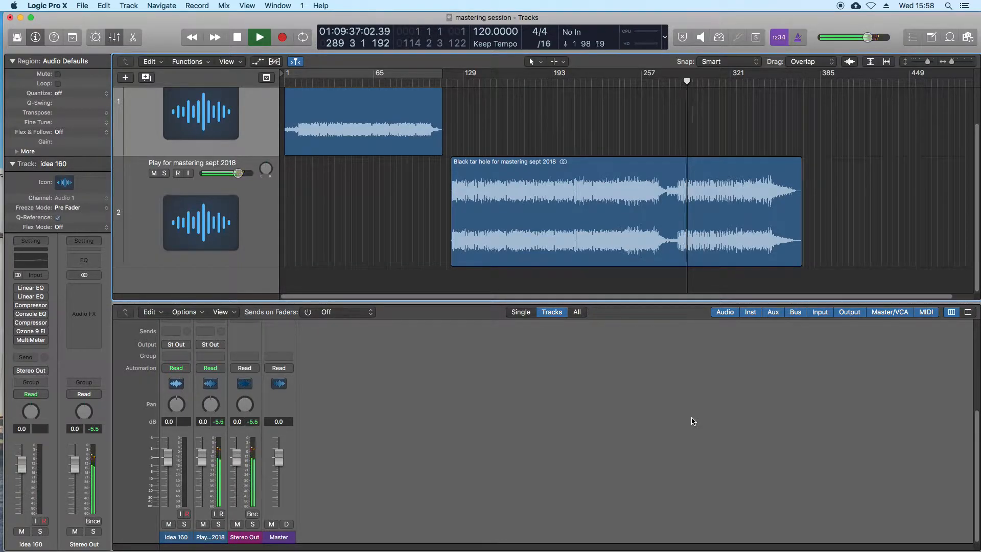
pyautogui.press('space')
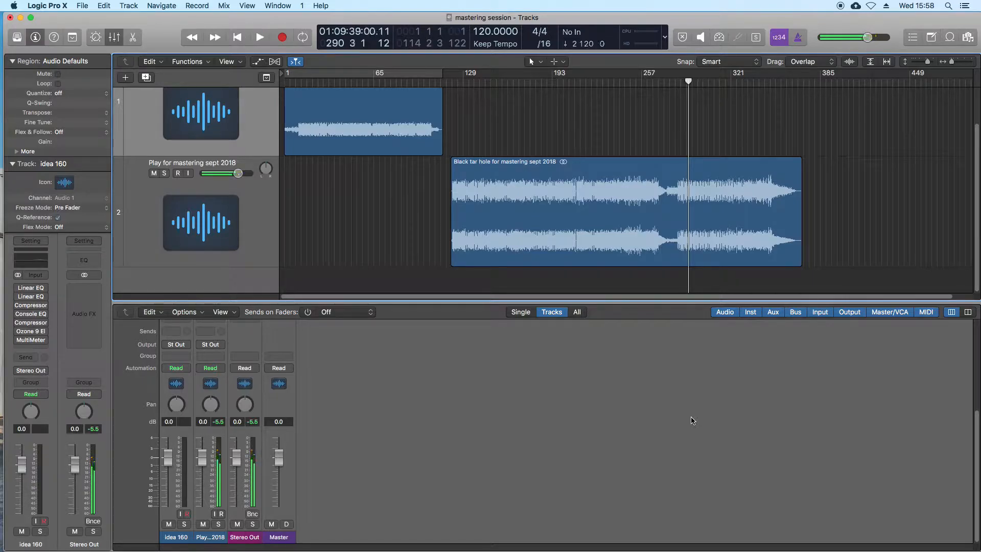
# - Move the playhead to bar 127 and play the song with the second track's MultiMeter open
pyautogui.click(513, 83)
pyautogui.moveTo(505, 84); pyautogui.dragTo(474, 96)
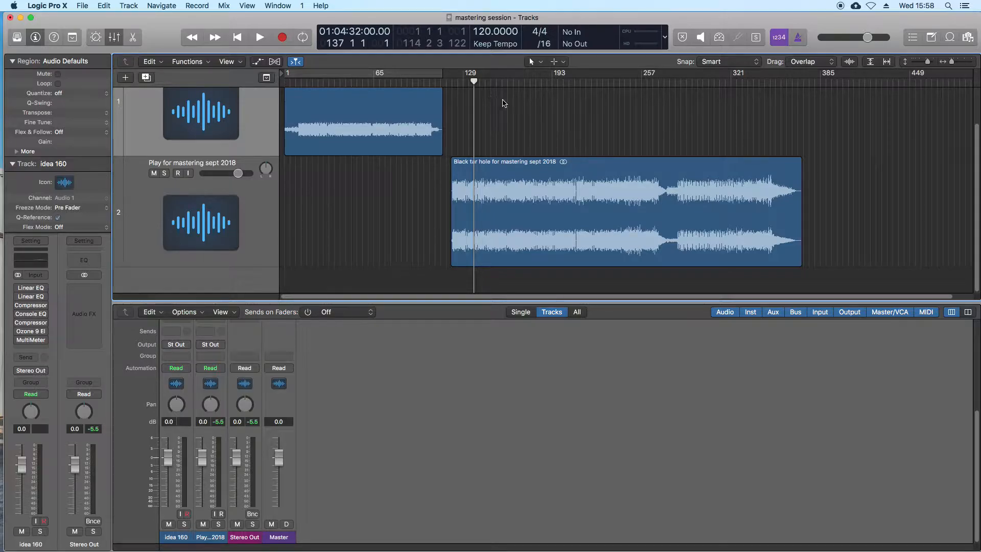
pyautogui.hscroll(3, 563, 297)
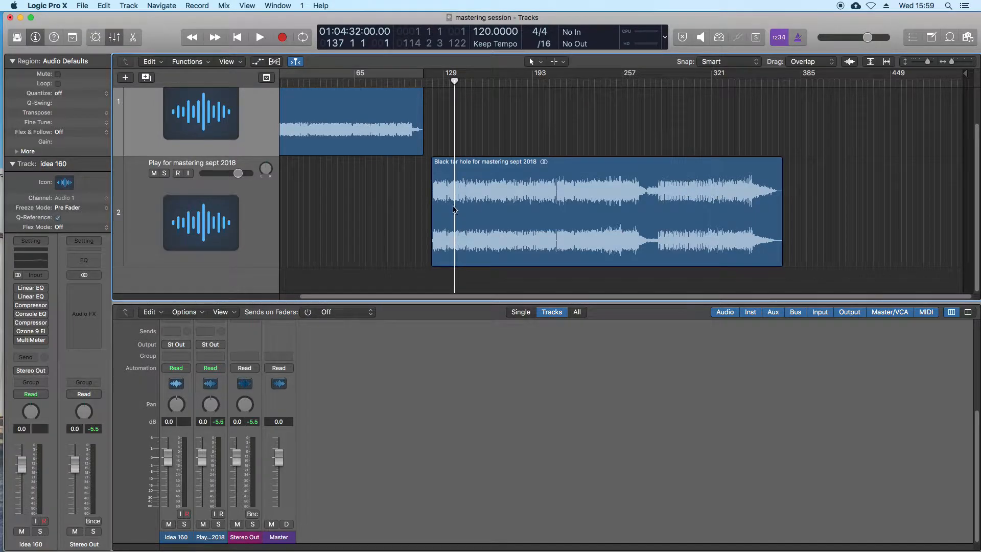
pyautogui.moveTo(458, 70); pyautogui.dragTo(440, 71)
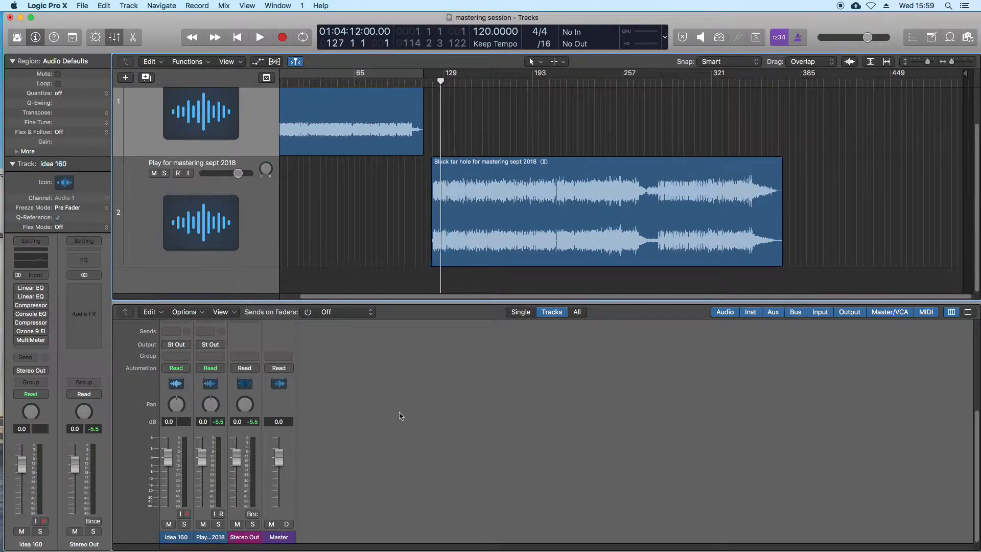
pyautogui.scroll(5, 212, 449)
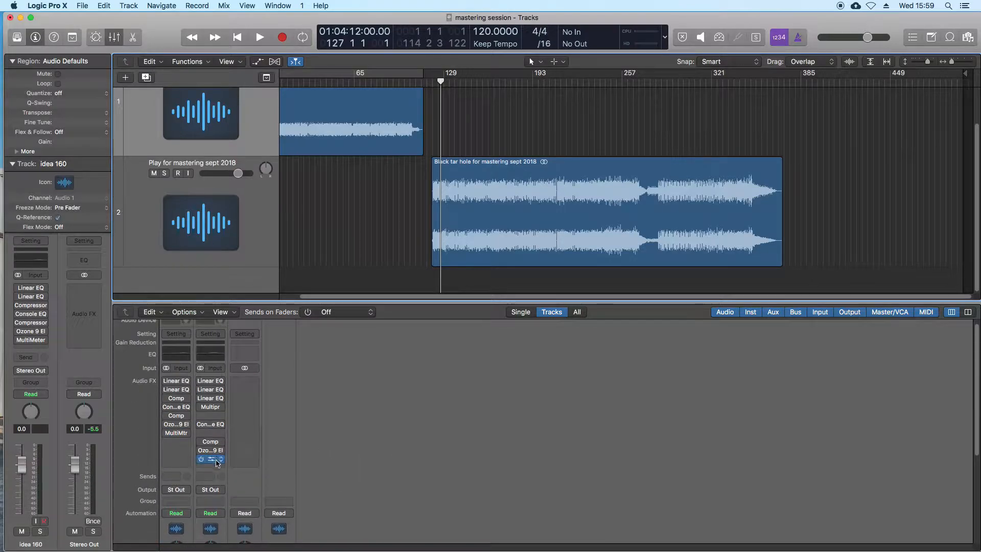
pyautogui.click(214, 463)
pyautogui.moveTo(575, 71); pyautogui.dragTo(728, 97)
pyautogui.press('space')
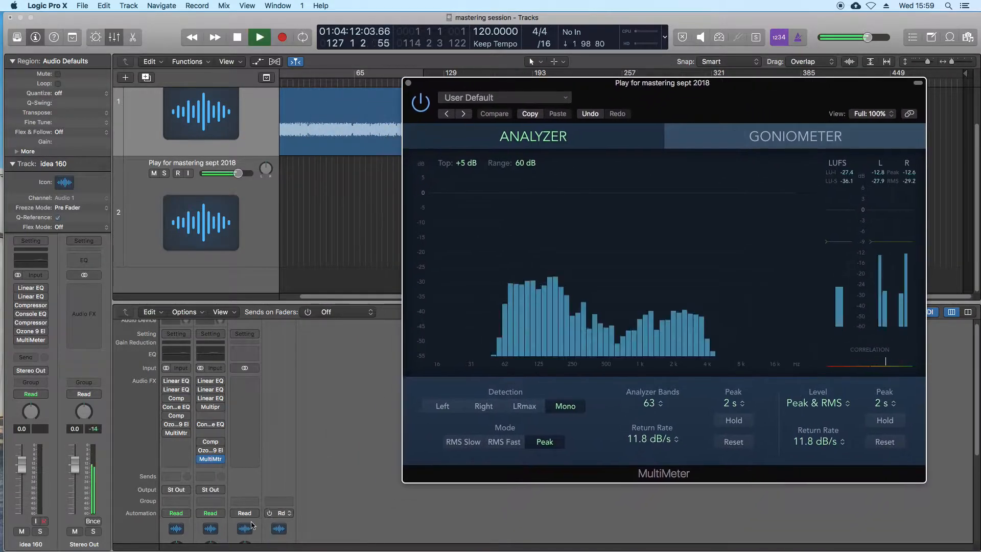
# - Open Ozone 9 Elements on the second track beside the MultiMeter and switch off its Imager and Maximizer modules
pyautogui.click(210, 450)
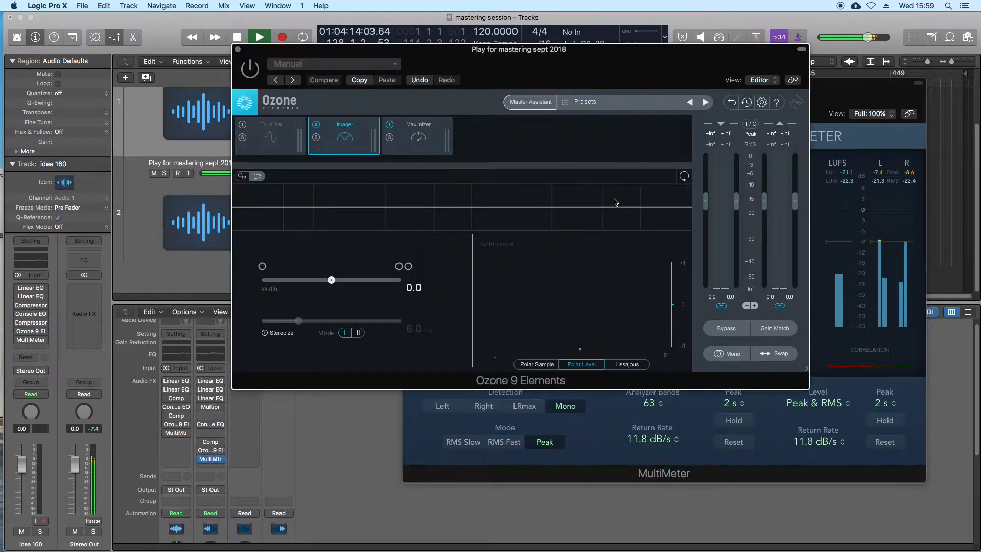
pyautogui.moveTo(366, 104); pyautogui.dragTo(187, 93)
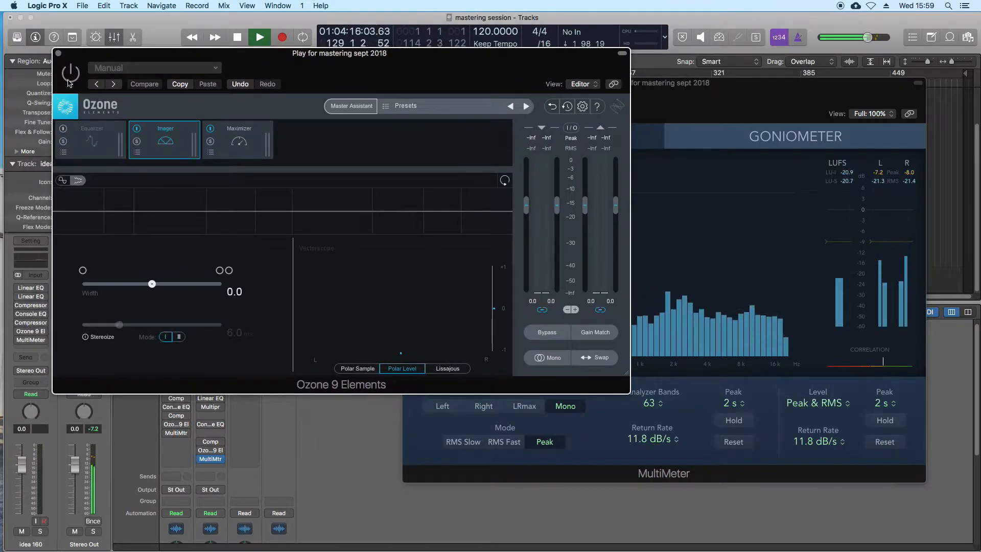
pyautogui.click(137, 128)
pyautogui.click(210, 128)
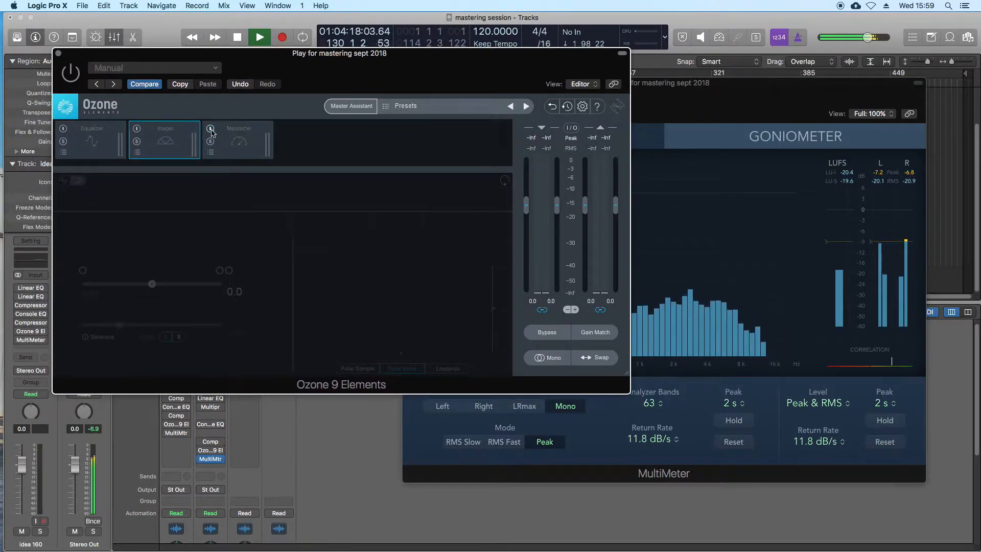
# - Switch on Ozone 9 Elements and show its Maximizer module, checking the MultiMeter while the song plays
pyautogui.click(71, 73)
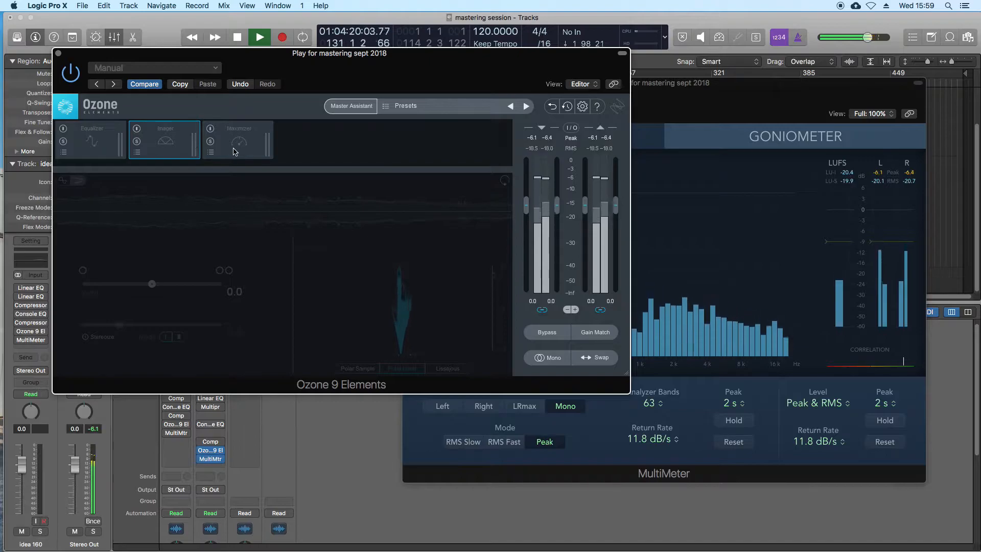
pyautogui.click(246, 132)
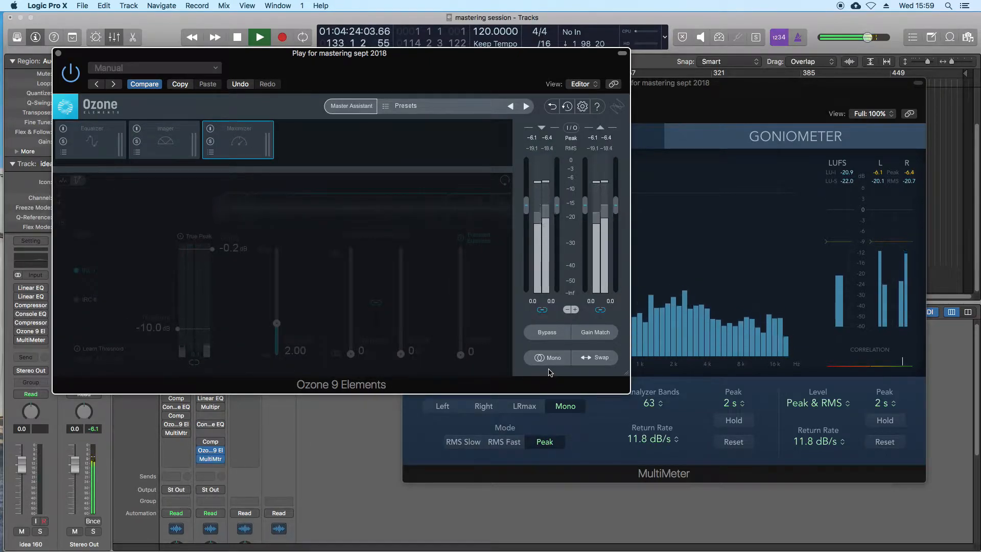
pyautogui.click(656, 94)
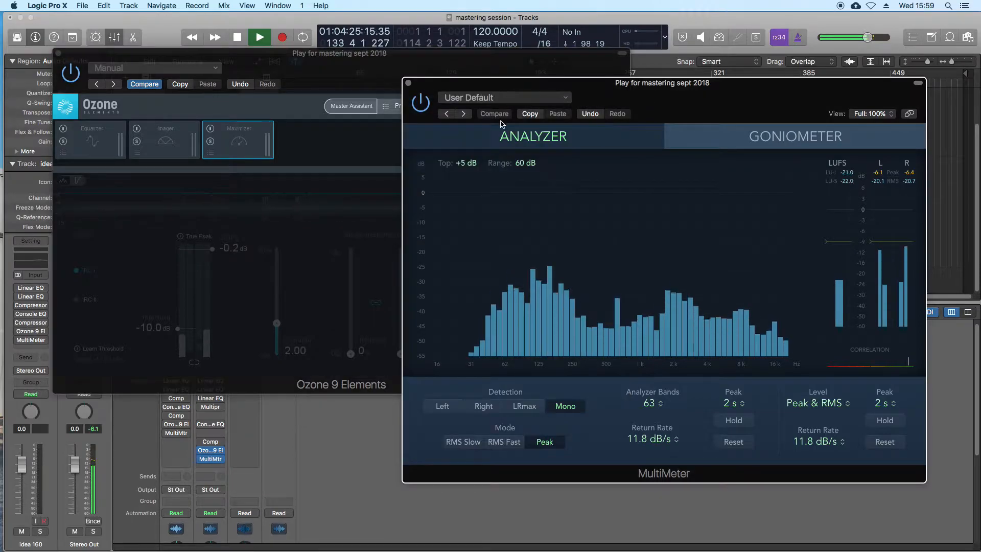
pyautogui.click(345, 64)
# - Compare the playing song in mono and stereo with Ozone's Mono option, leaving it in stereo, and stop playback
pyautogui.click(548, 358)
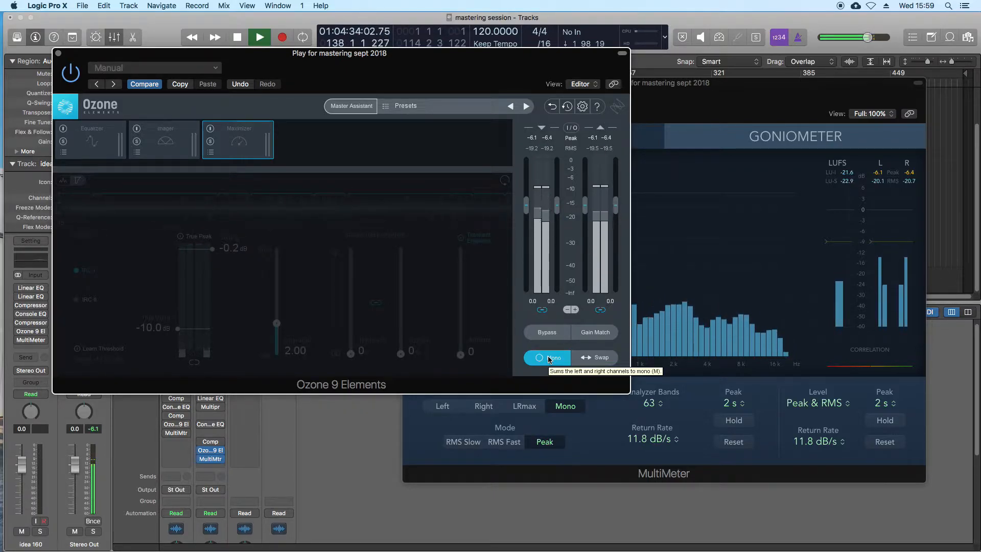
pyautogui.click(549, 358)
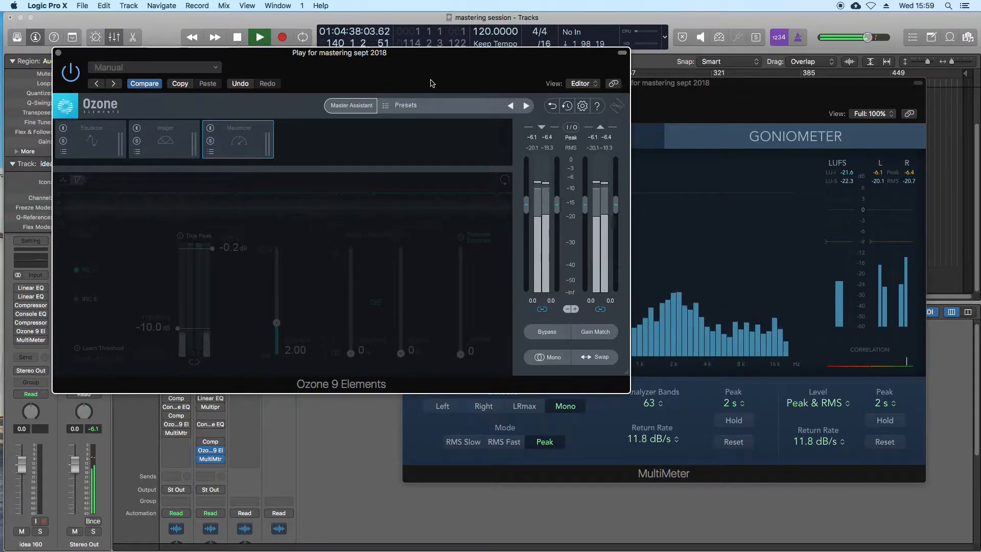
pyautogui.press('space')
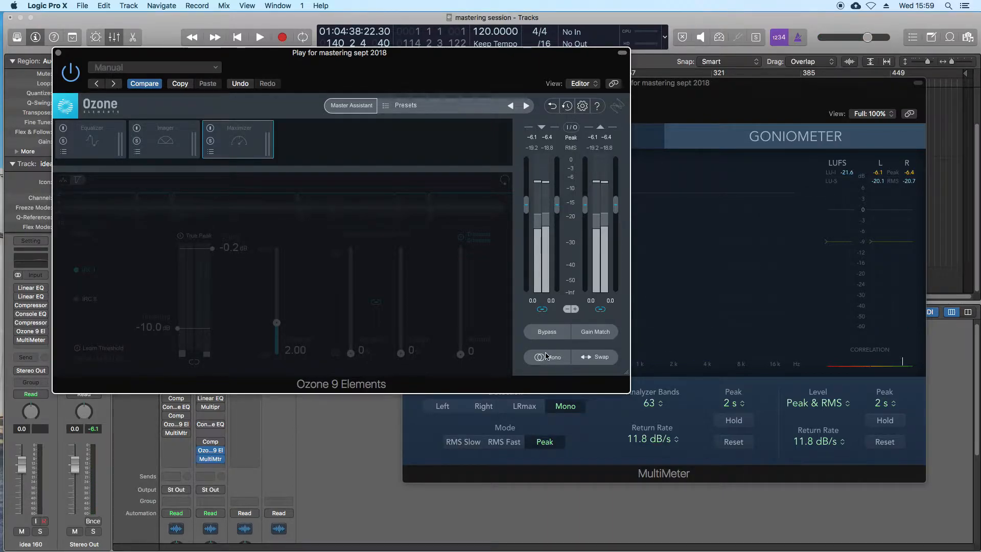
# - Close the MultiMeter, move Ozone 9 Elements clear of the timeline, and play the Black tar hole region from around bar 169
pyautogui.click(666, 107)
pyautogui.click(409, 82)
pyautogui.moveTo(533, 68); pyautogui.dragTo(604, 153)
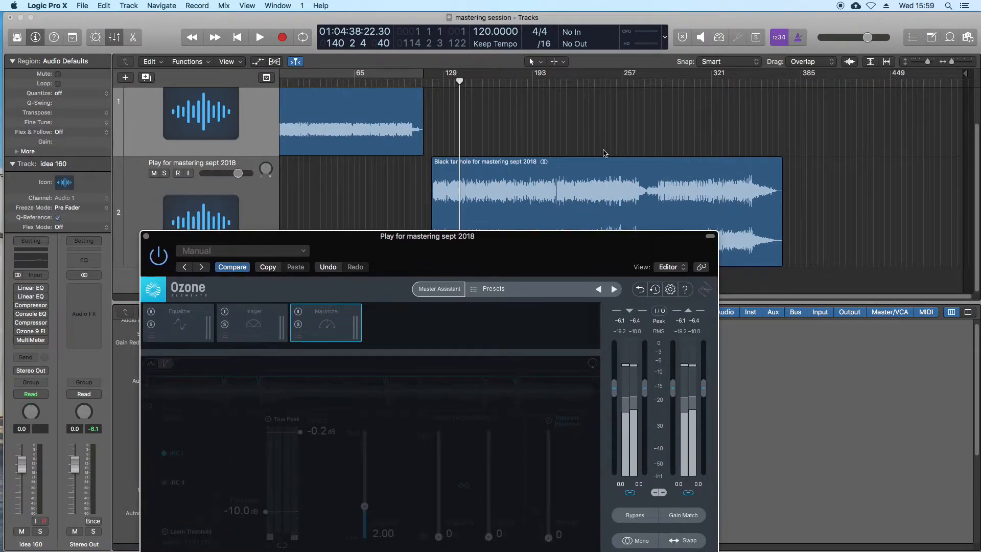
pyautogui.click(499, 78)
pyautogui.press('space')
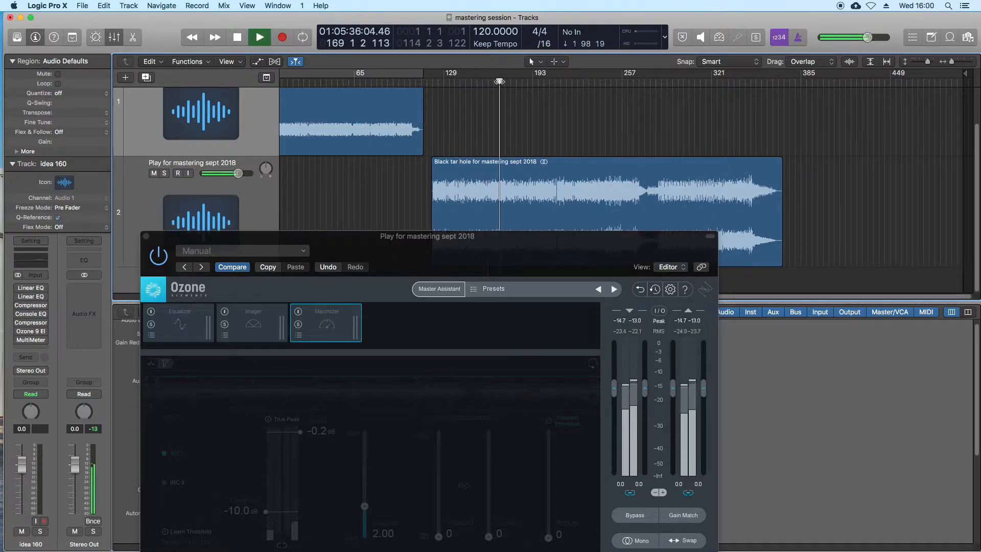
# - Sum the section after bar 169 to mono in Ozone, return it to stereo, and stop playback
pyautogui.moveTo(524, 237); pyautogui.dragTo(484, 25)
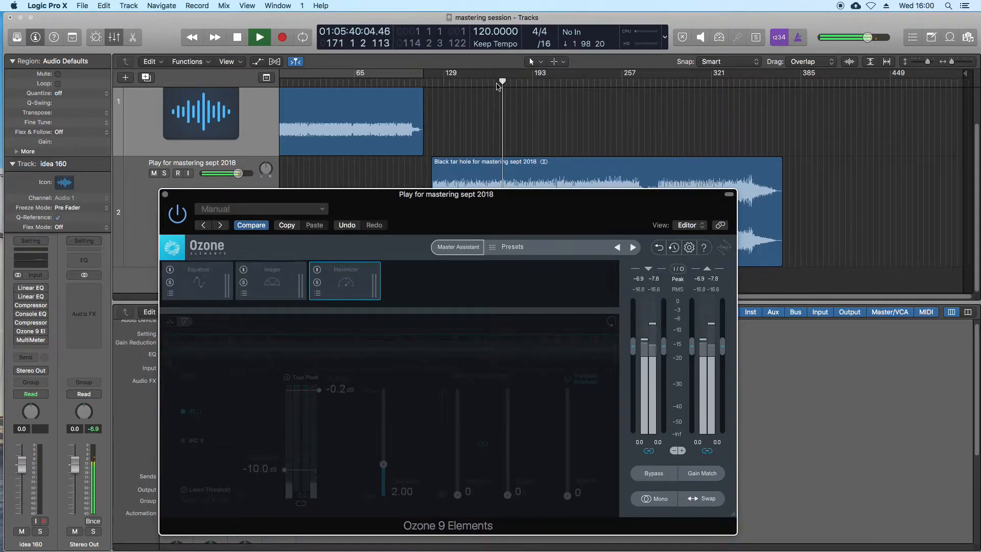
pyautogui.click(646, 498)
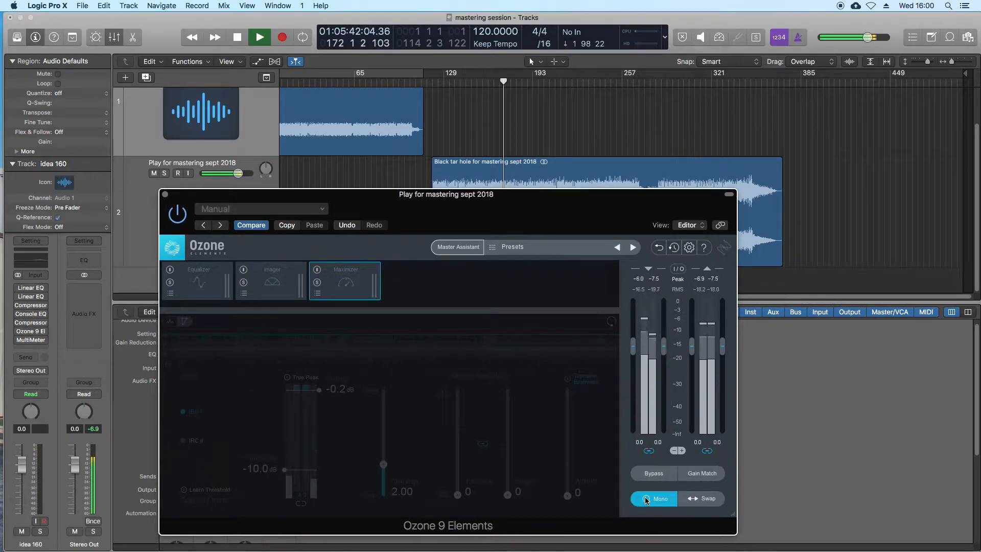
pyautogui.click(646, 499)
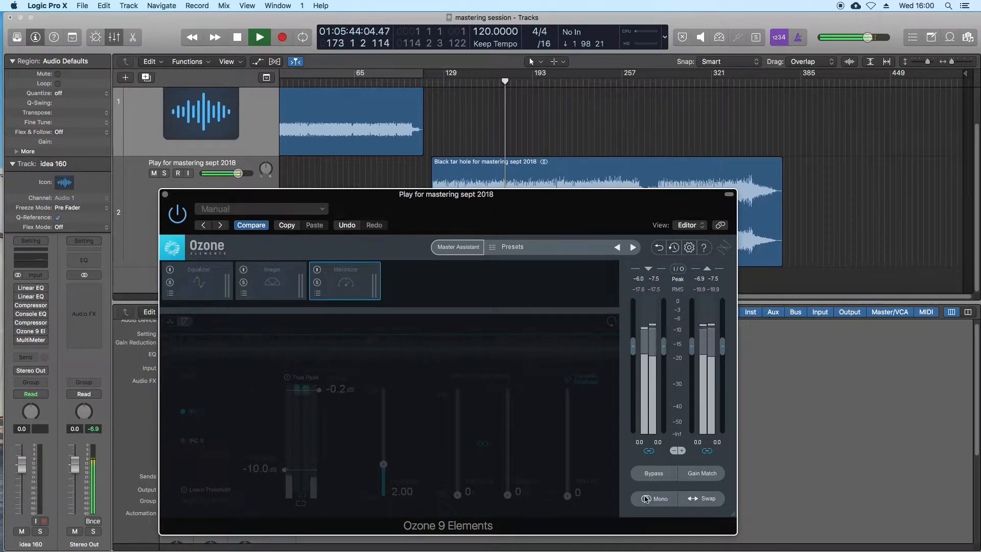
pyautogui.press('space')
pyautogui.moveTo(528, 211); pyautogui.dragTo(519, 119)
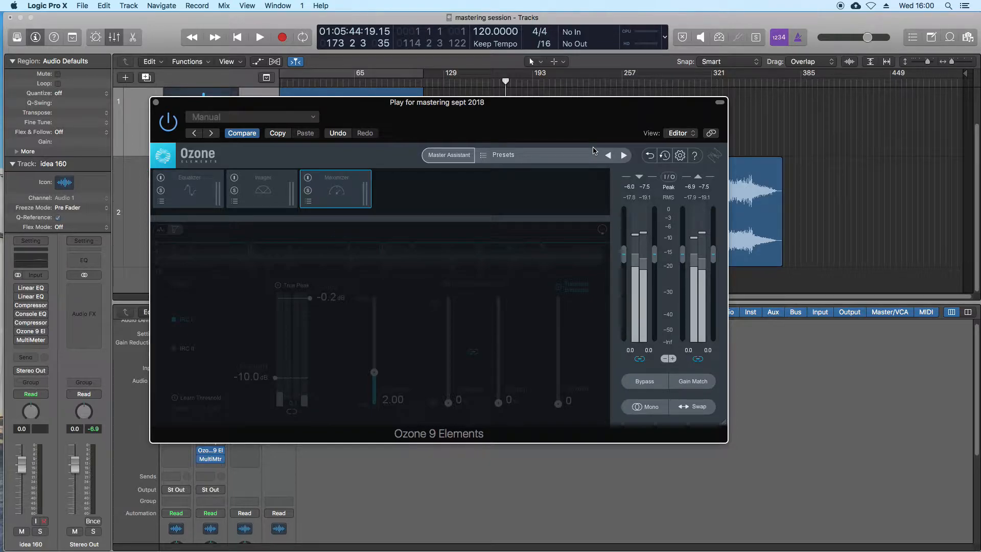
pyautogui.moveTo(543, 105); pyautogui.dragTo(658, 114)
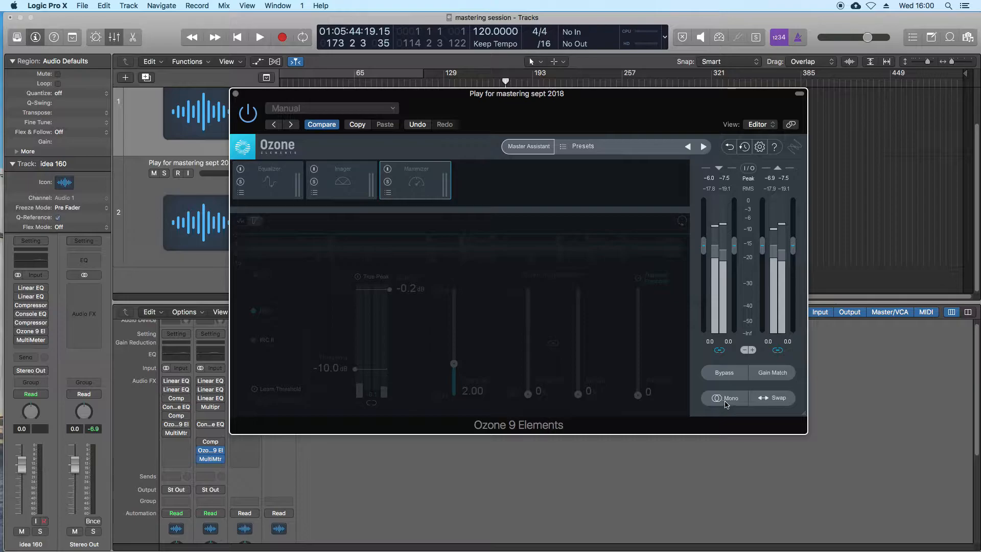
pyautogui.moveTo(634, 108)
pyautogui.mouseDown()
pyautogui.moveTo(605, 95)
pyautogui.moveTo(626, 116)
pyautogui.mouseUp()
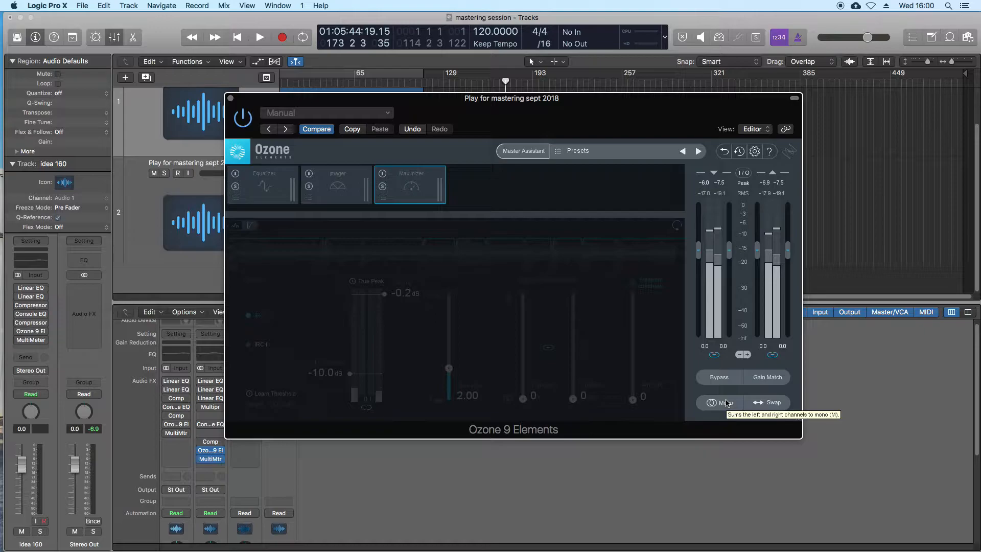
pyautogui.moveTo(564, 97); pyautogui.dragTo(560, 128)
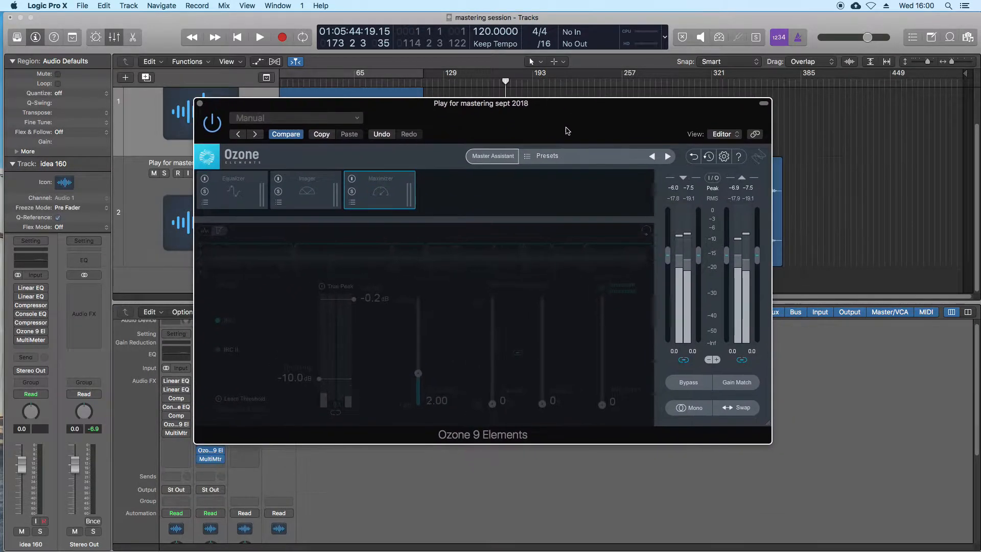
pyautogui.moveTo(632, 135); pyautogui.dragTo(652, 166)
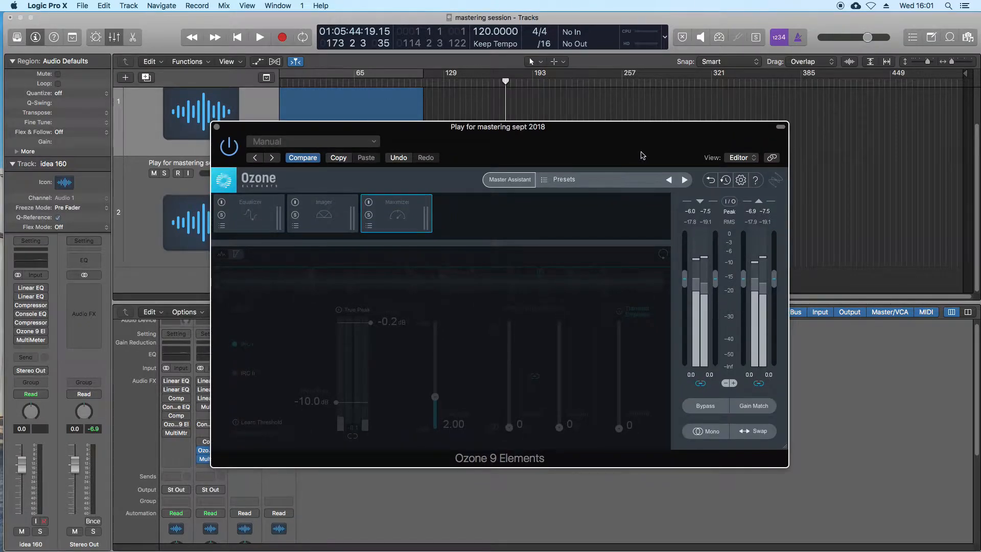
pyautogui.moveTo(595, 144); pyautogui.dragTo(574, 148)
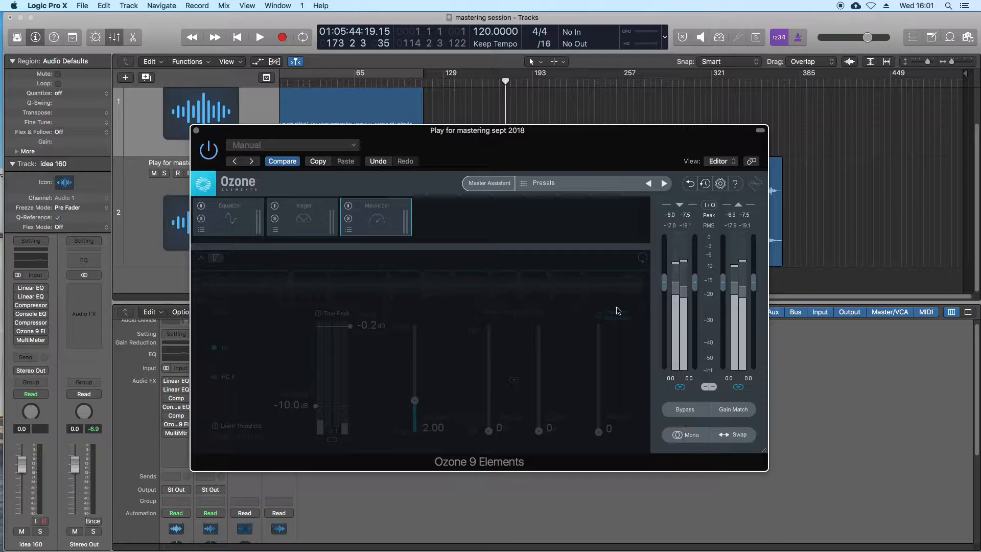
pyautogui.moveTo(508, 150); pyautogui.dragTo(546, 123)
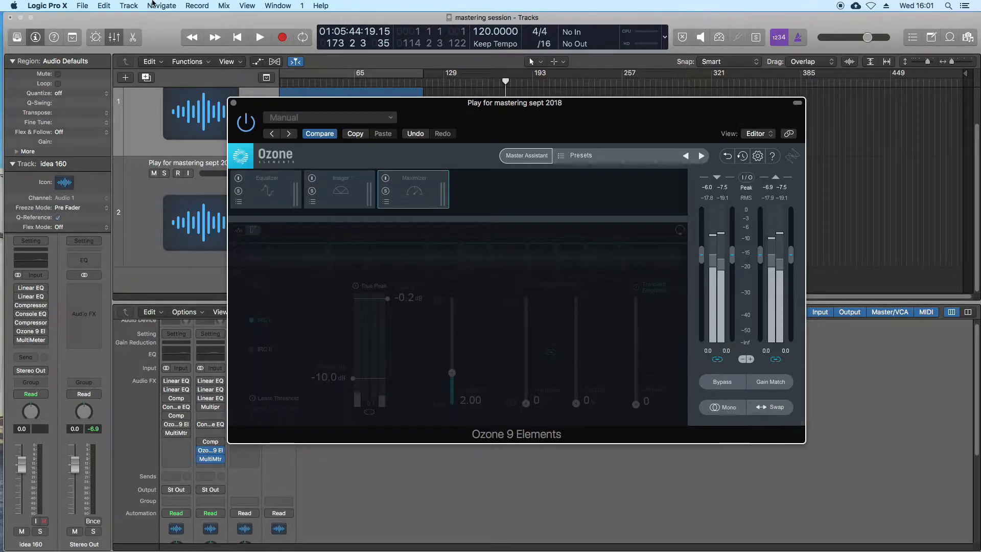
# - Close Ozone 9 Elements and open the first Linear Phase EQ on the second track, placed clear of the channel strips
pyautogui.click(234, 105)
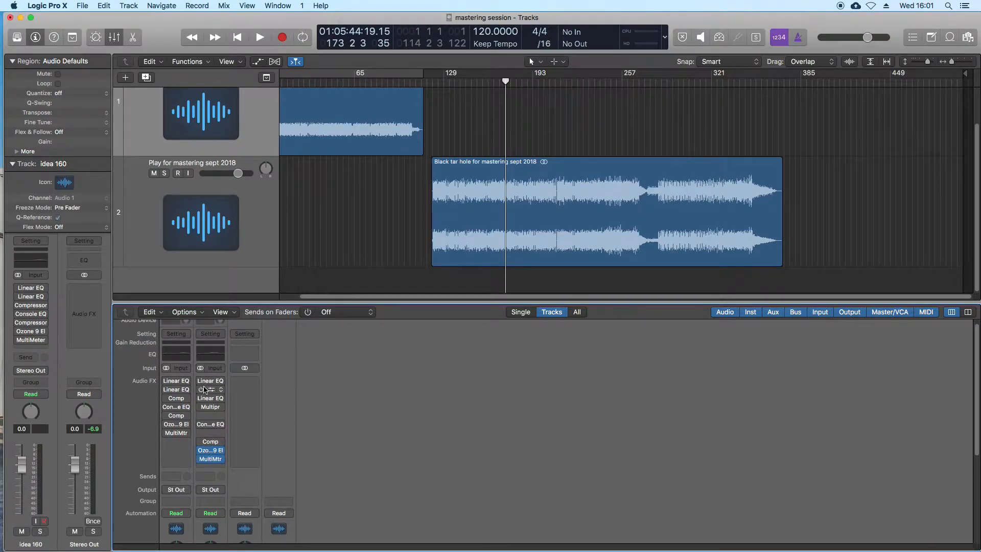
pyautogui.moveTo(2, 279)
pyautogui.click(215, 385)
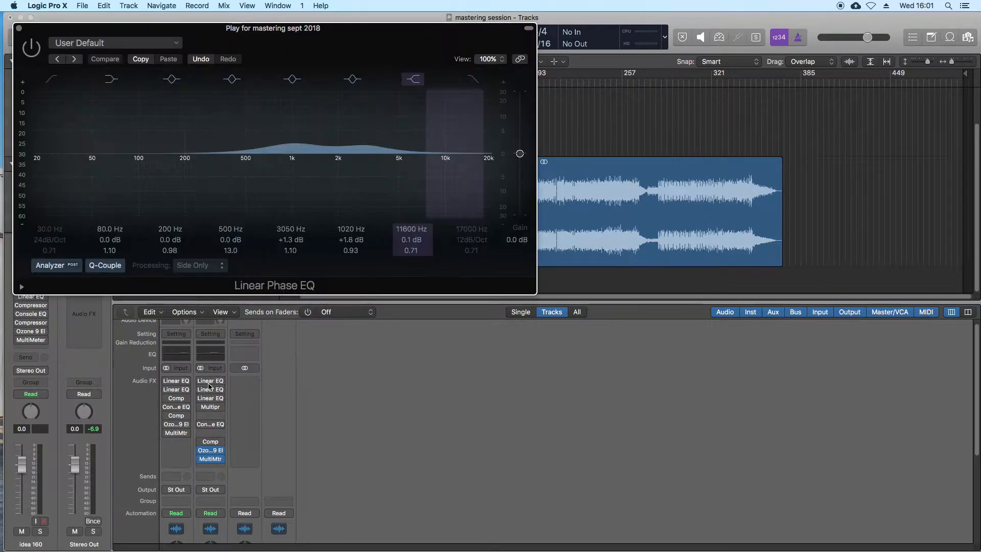
pyautogui.moveTo(332, 43); pyautogui.dragTo(607, 73)
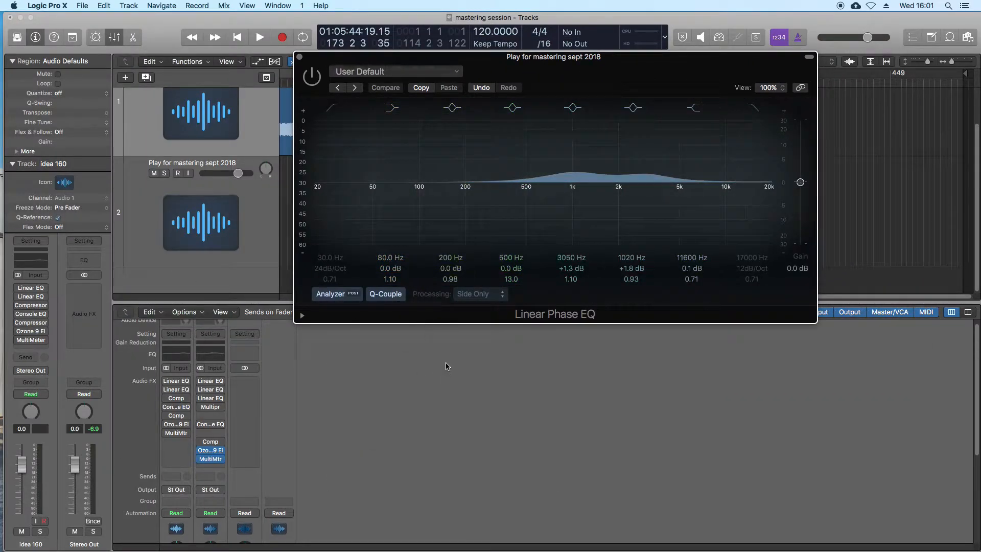
pyautogui.moveTo(530, 61); pyautogui.dragTo(443, 83)
pyautogui.moveTo(534, 101); pyautogui.dragTo(618, 62)
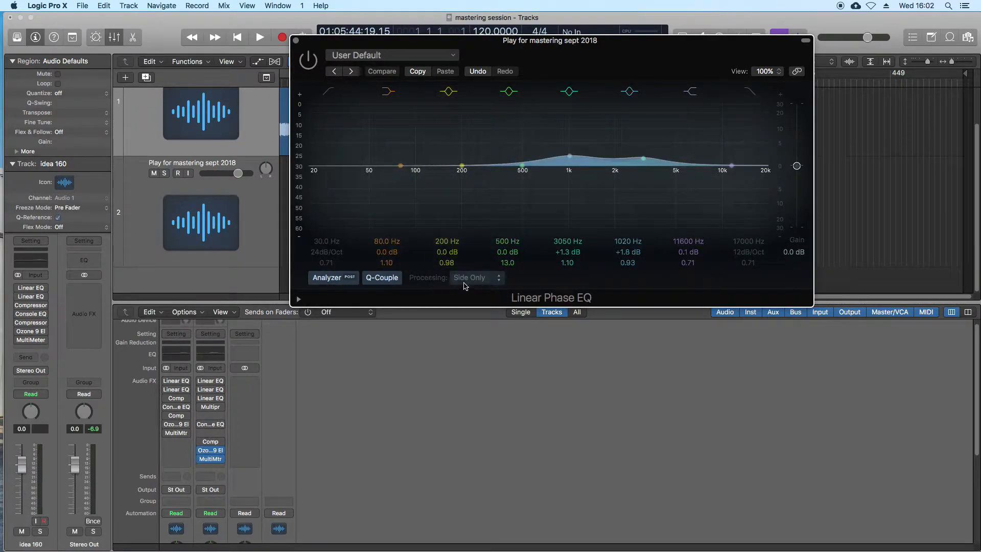
# - Review the Linear Phase EQ's processing modes and keep Side Only
pyautogui.click(470, 281)
pyautogui.click(470, 281)
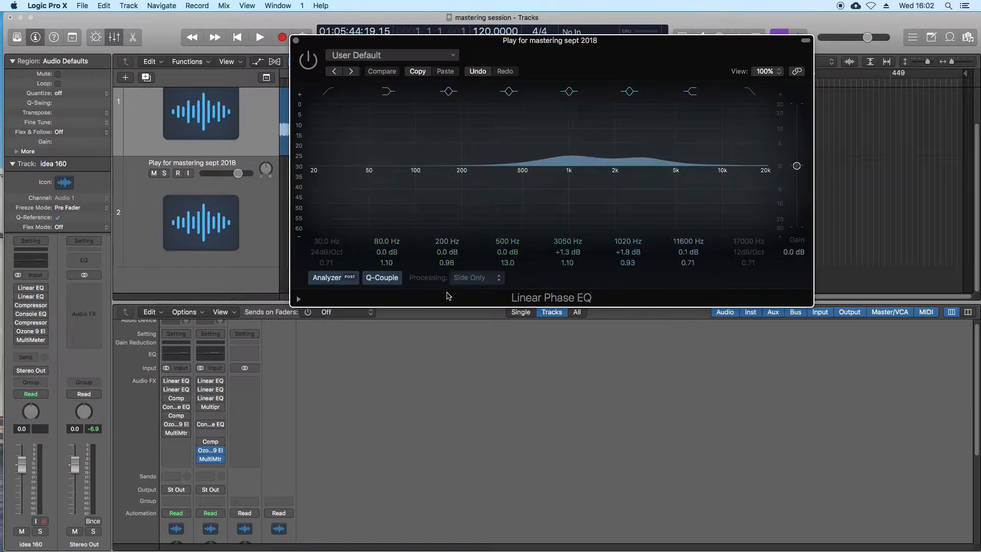
pyautogui.click(474, 280)
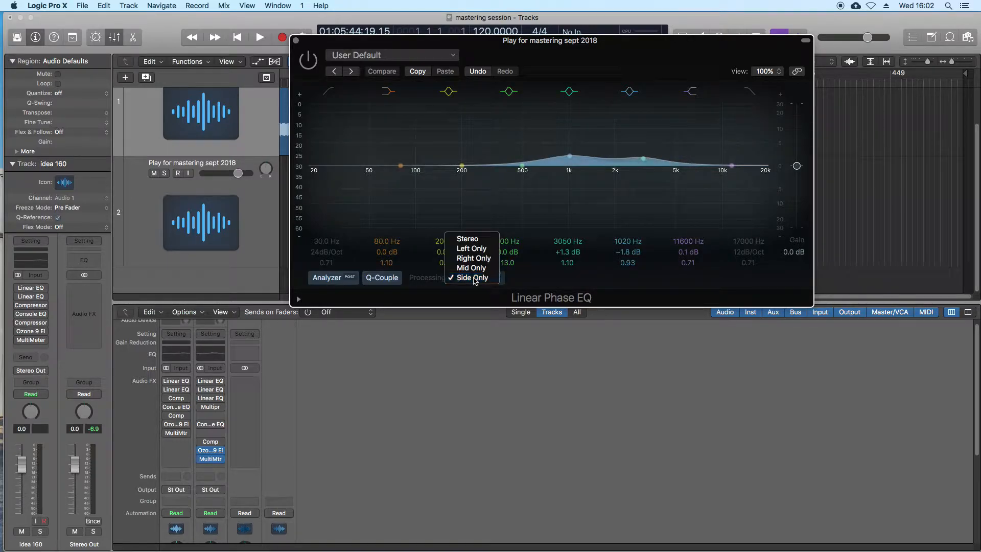
pyautogui.click(474, 278)
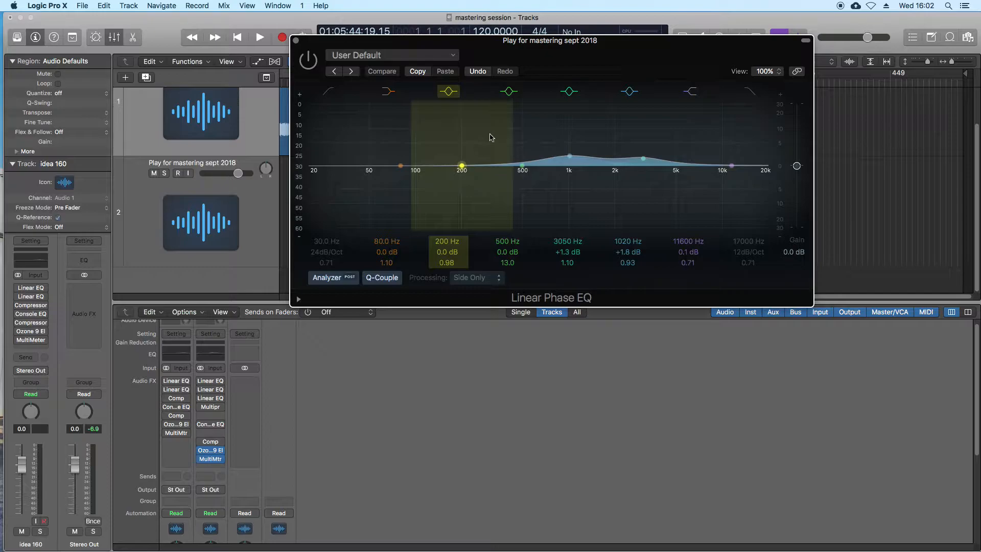
# - Play the Black tar hole region from around bar 126 with the Side Only Linear Phase EQ in view
pyautogui.moveTo(609, 51); pyautogui.dragTo(588, 230)
pyautogui.moveTo(421, 83)
pyautogui.mouseDown()
pyautogui.moveTo(456, 89)
pyautogui.moveTo(439, 90)
pyautogui.mouseUp()
pyautogui.press('space')
pyautogui.moveTo(543, 244); pyautogui.dragTo(554, 181)
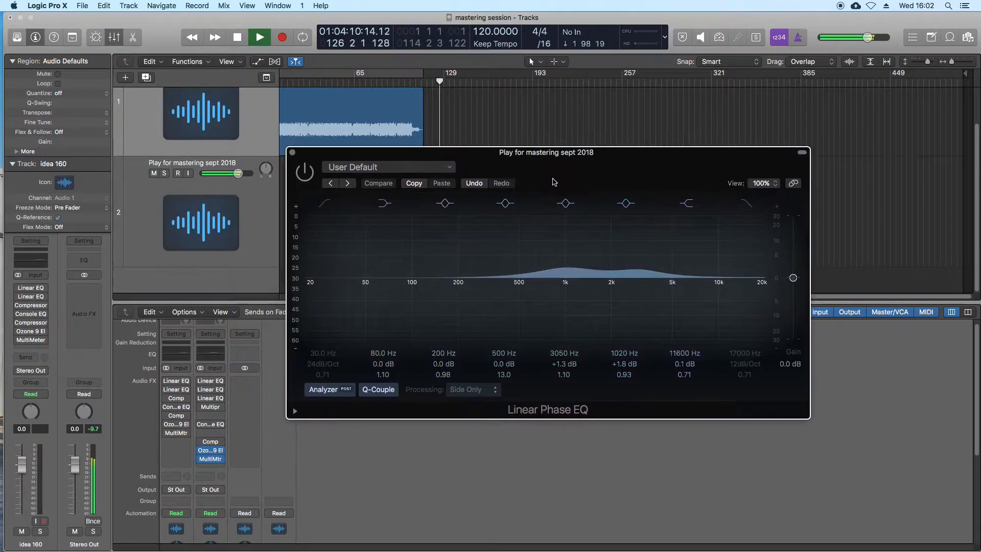
# - Compare the song with the Side Only Linear Phase EQ on and off, leave the EQ switched on, and stop playback
pyautogui.click(303, 174)
pyautogui.click(305, 176)
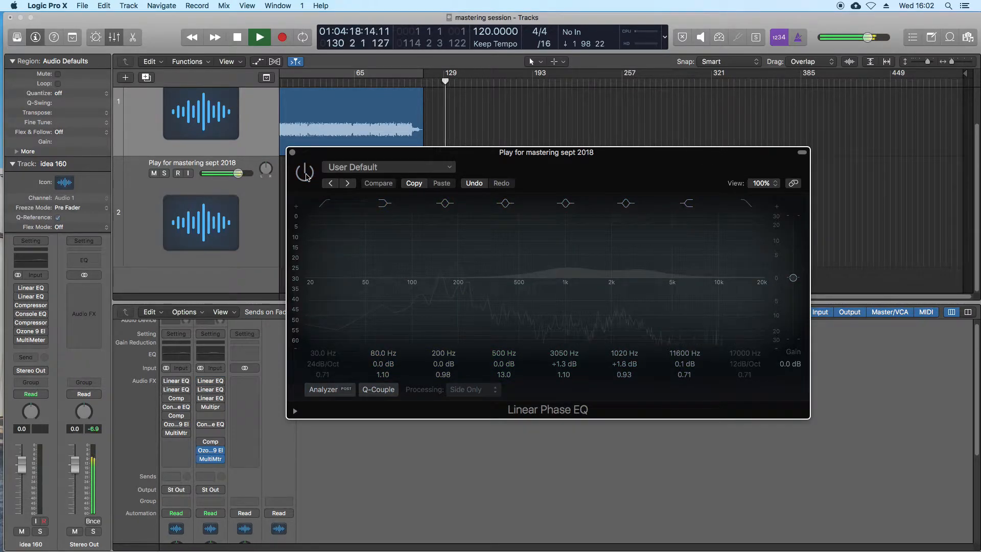
pyautogui.click(307, 177)
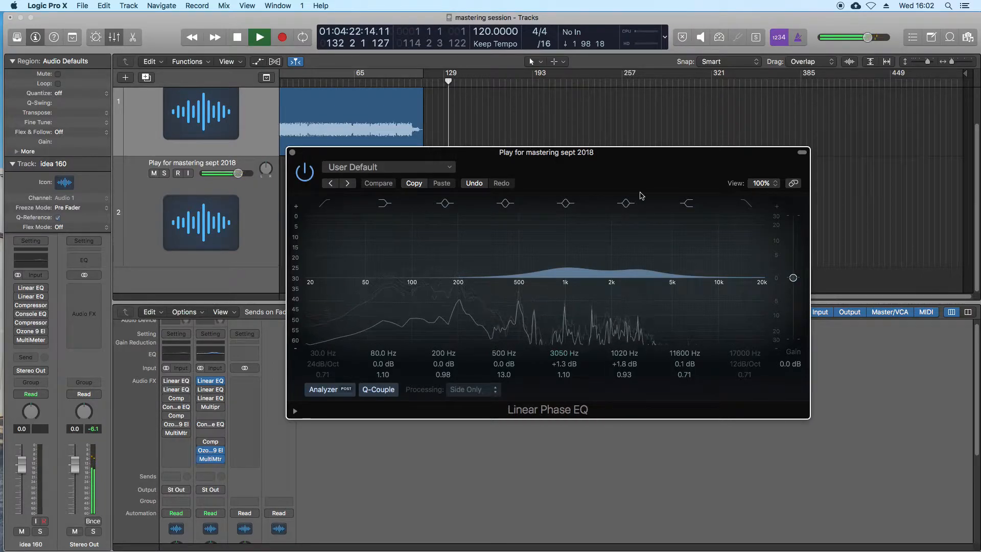
pyautogui.press('space')
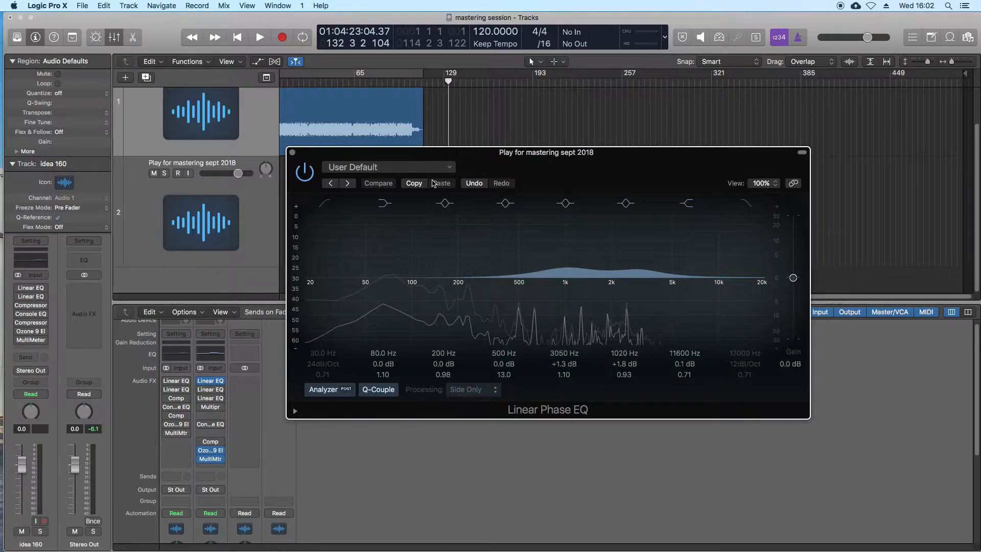
# - Close the Side Only EQ and open the second track's Mid Only Linear Phase EQ, keeping the timeline ruler visible
pyautogui.moveTo(639, 169); pyautogui.dragTo(644, 120)
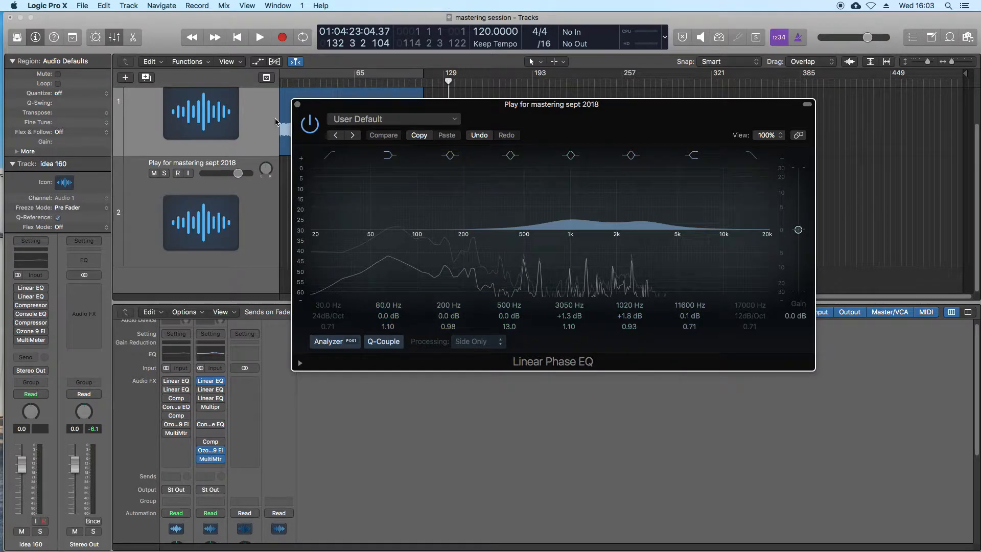
pyautogui.click(298, 105)
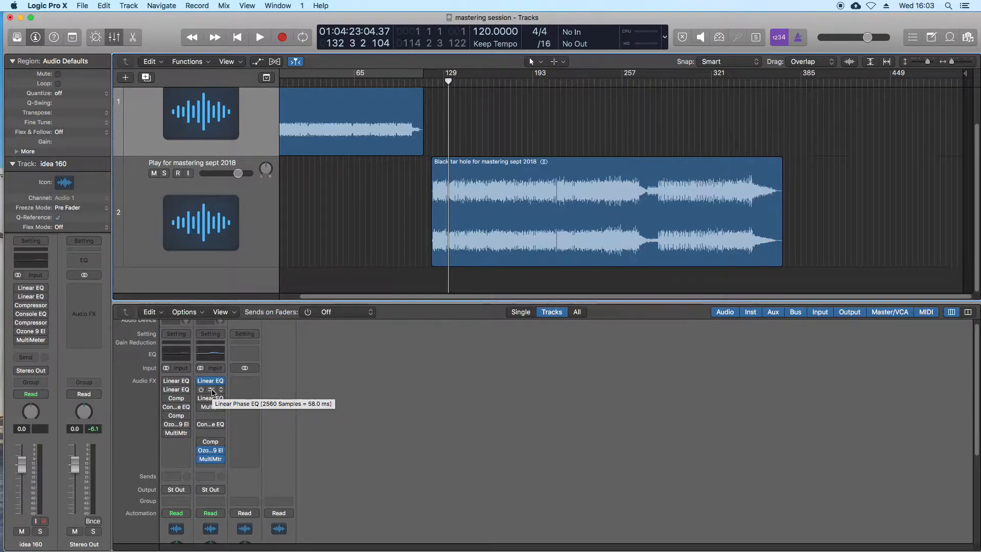
pyautogui.click(212, 392)
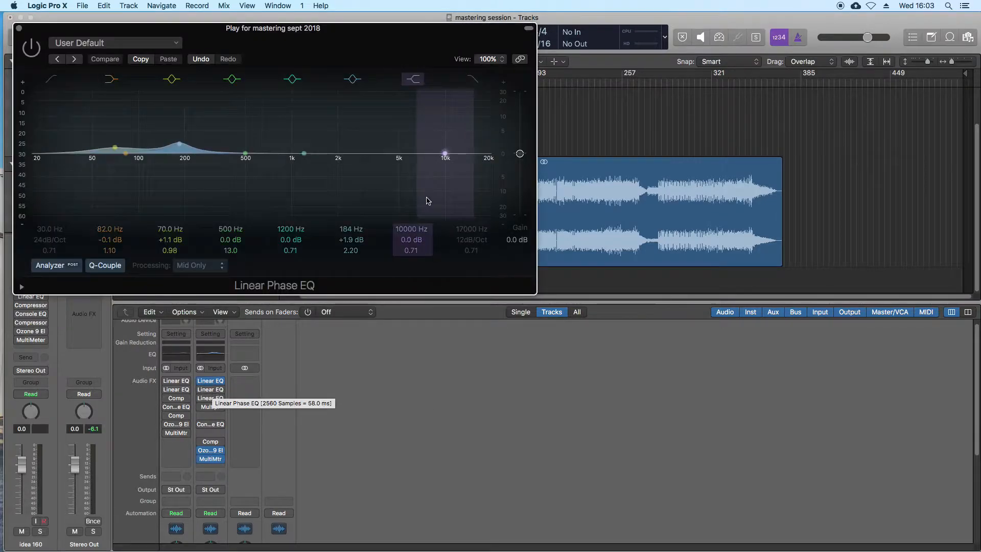
pyautogui.moveTo(353, 64); pyautogui.dragTo(683, 138)
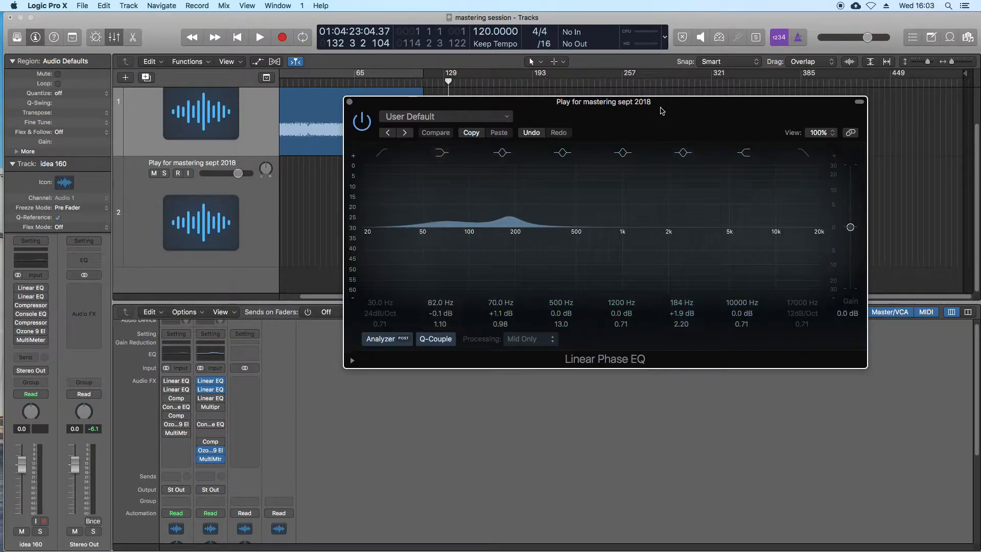
pyautogui.moveTo(661, 110); pyautogui.dragTo(628, 188)
# - Switch off the Mid Only Linear Phase EQ and play the song from around bar 130
pyautogui.click(330, 200)
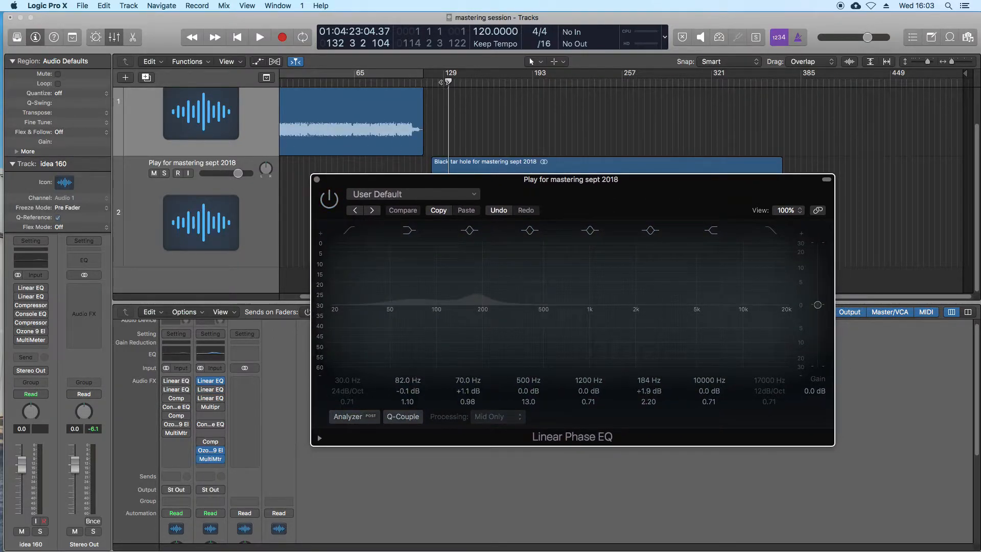
pyautogui.click(446, 81)
pyautogui.press('space')
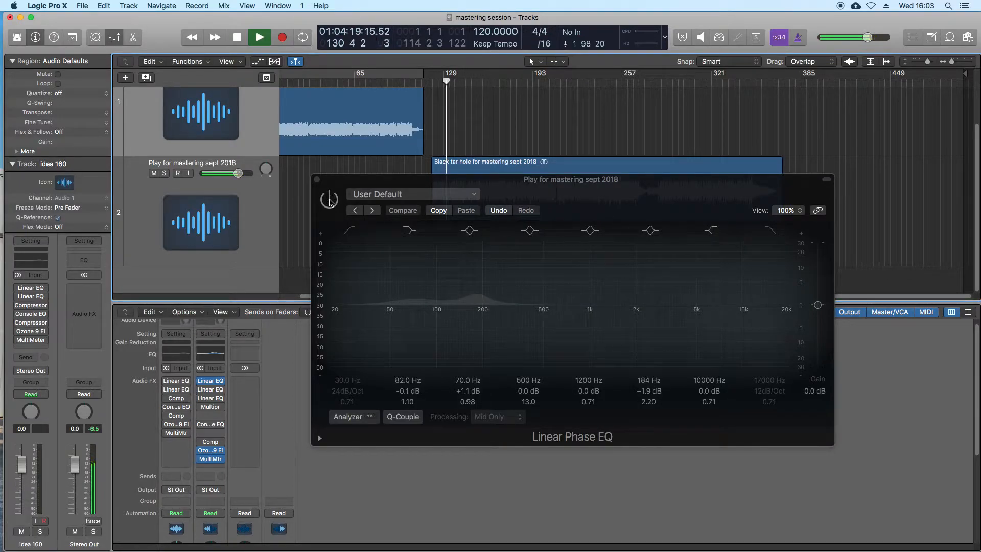
# - Compare the song with the Mid Only Linear Phase EQ on and off, leave it on, and replay from around bar 131
pyautogui.click(330, 200)
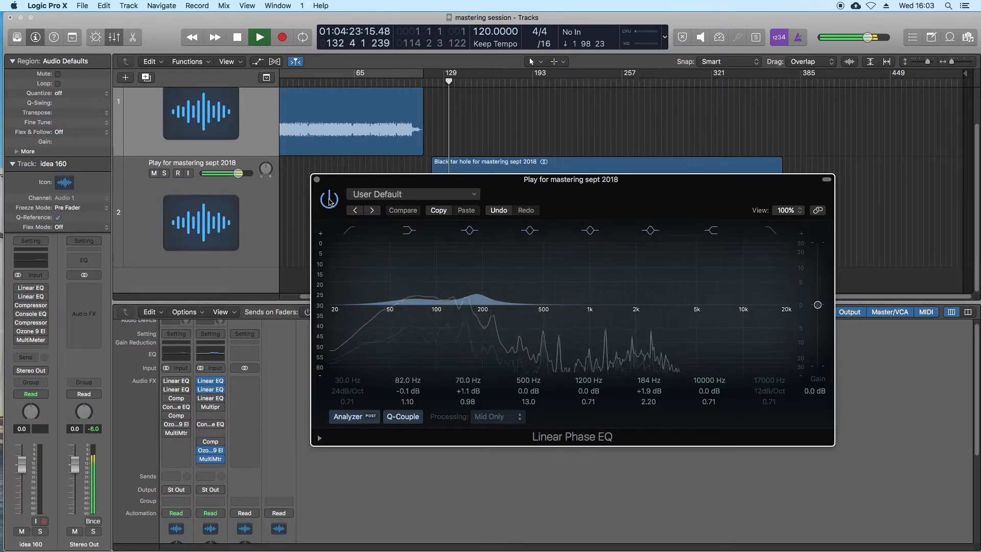
pyautogui.click(330, 201)
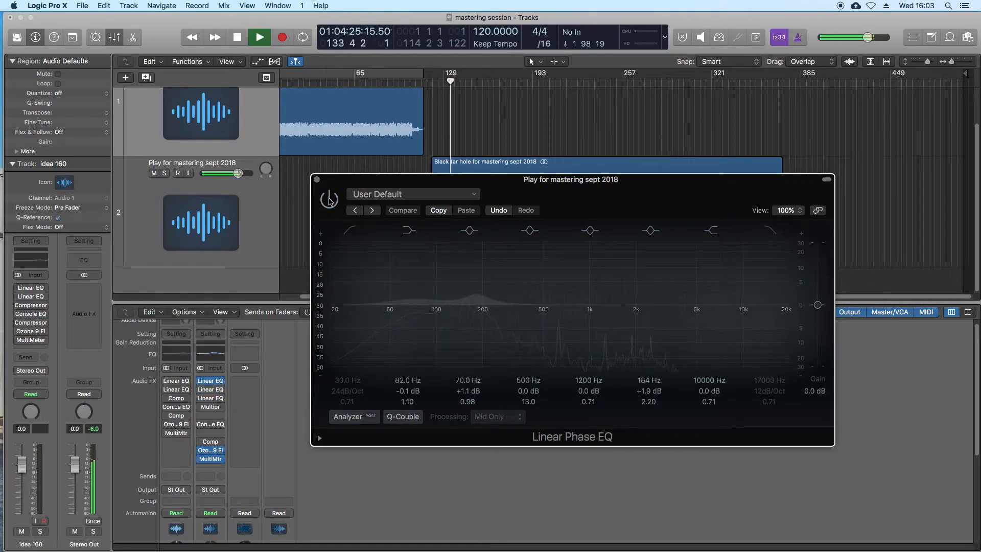
pyautogui.click(330, 200)
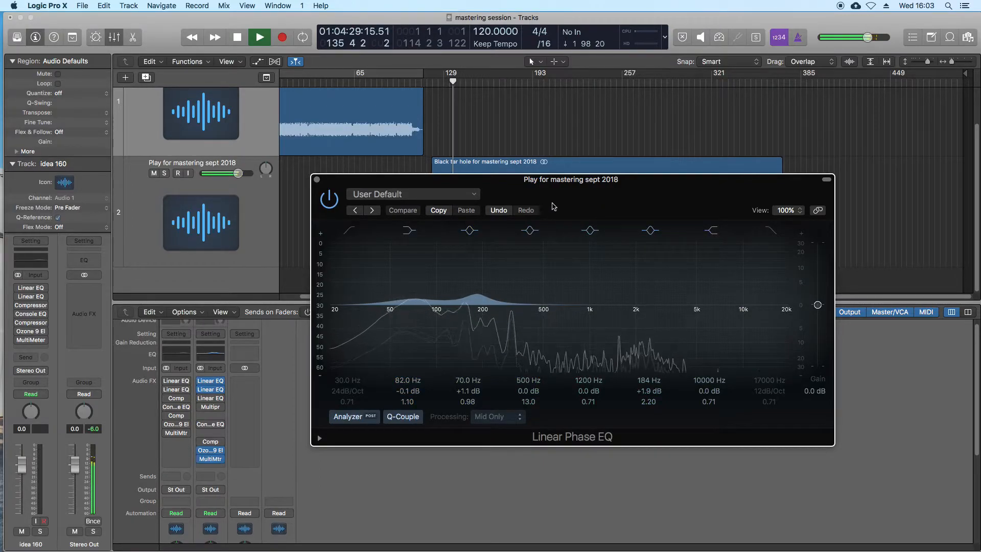
pyautogui.click(445, 84)
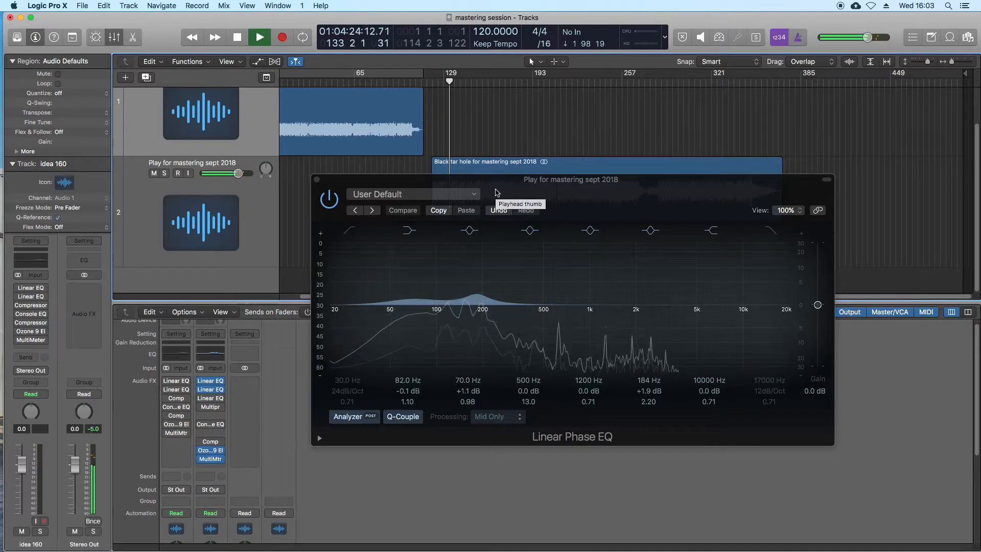
# - Stop playback and close the Mid Only Linear Phase EQ
pyautogui.moveTo(495, 192); pyautogui.dragTo(414, 188)
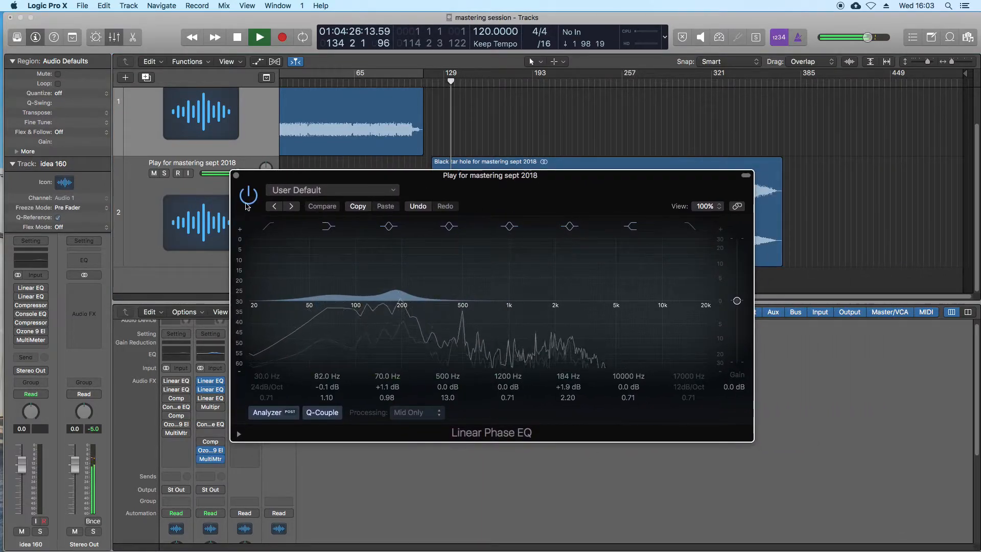
pyautogui.press('space')
pyautogui.moveTo(269, 190); pyautogui.dragTo(353, 188)
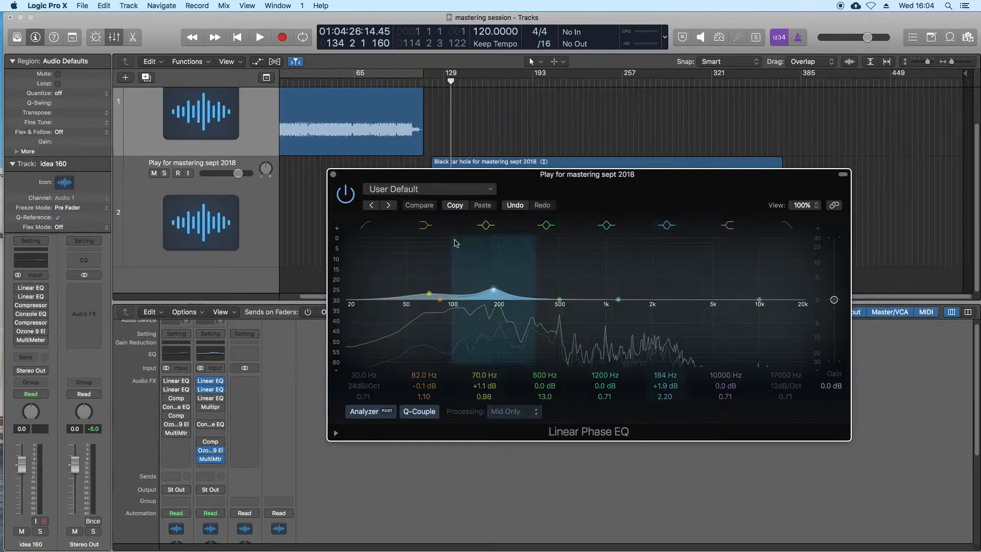
pyautogui.click(333, 175)
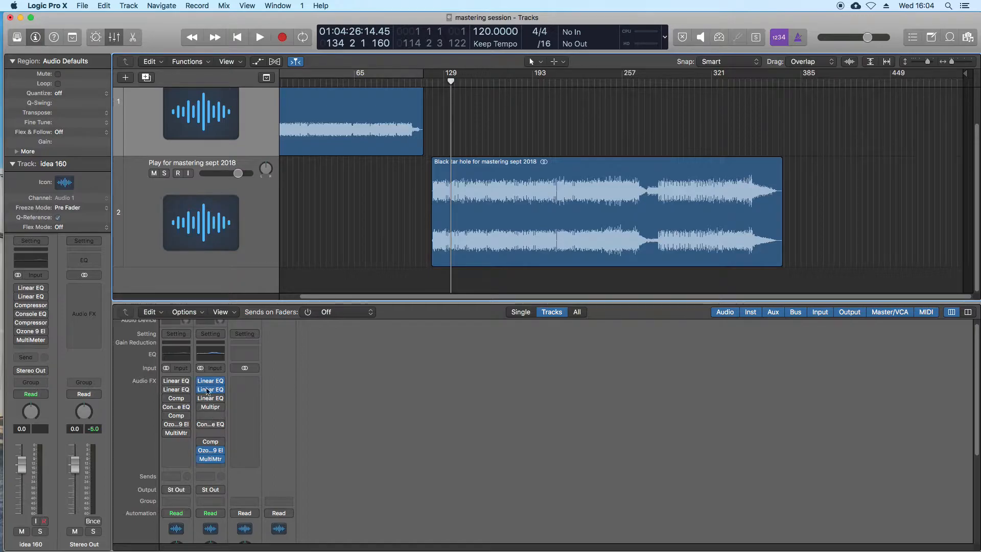
# - Open the second track's third Linear Phase EQ, view its processing modes without changing Left Only, and place the playhead at bar 137
pyautogui.click(211, 400)
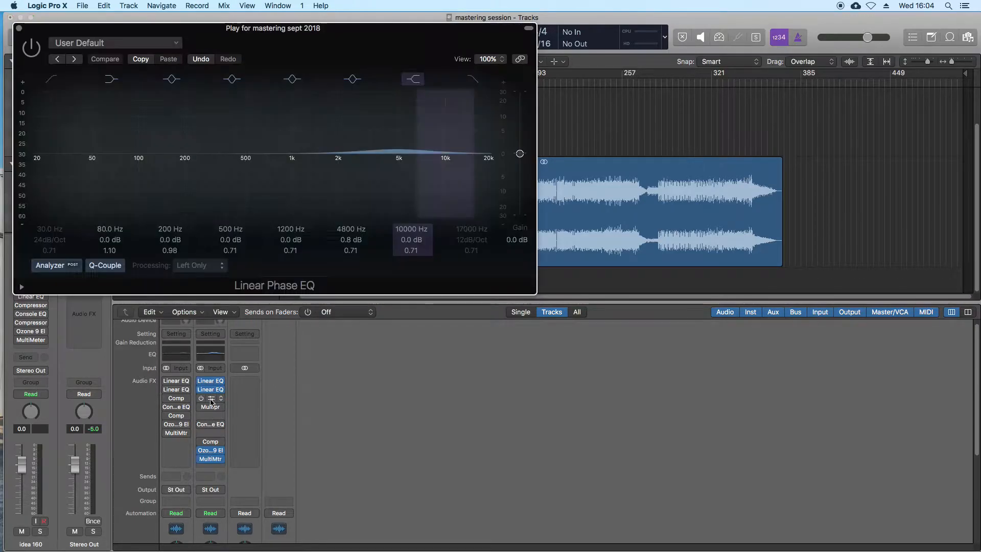
pyautogui.moveTo(346, 38); pyautogui.dragTo(565, 224)
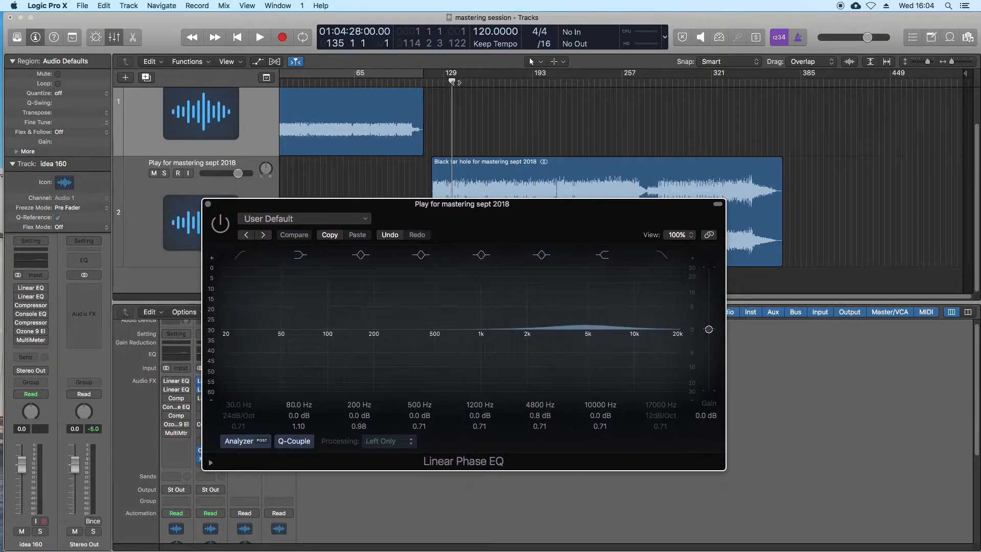
pyautogui.click(454, 80)
pyautogui.click(389, 443)
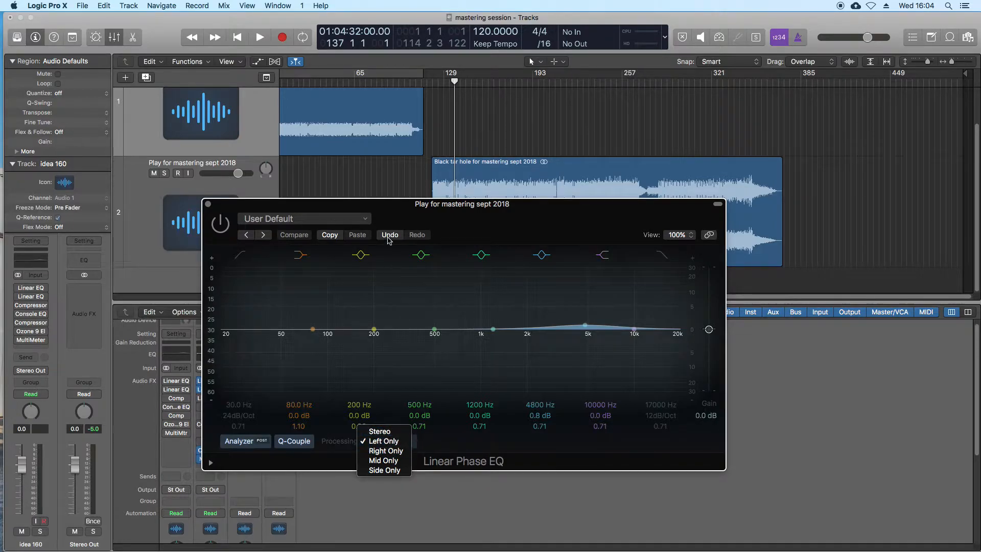
pyautogui.click(537, 235)
# - Compare the playing song with the Left Only Linear Phase EQ on and off, leave it off, stop playback, and close the EQ
pyautogui.press('space')
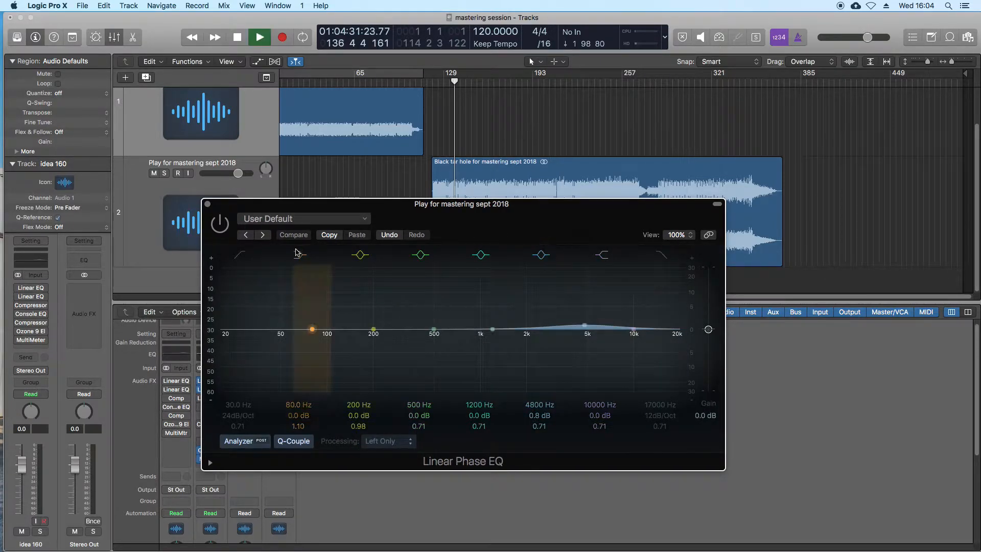
pyautogui.click(220, 223)
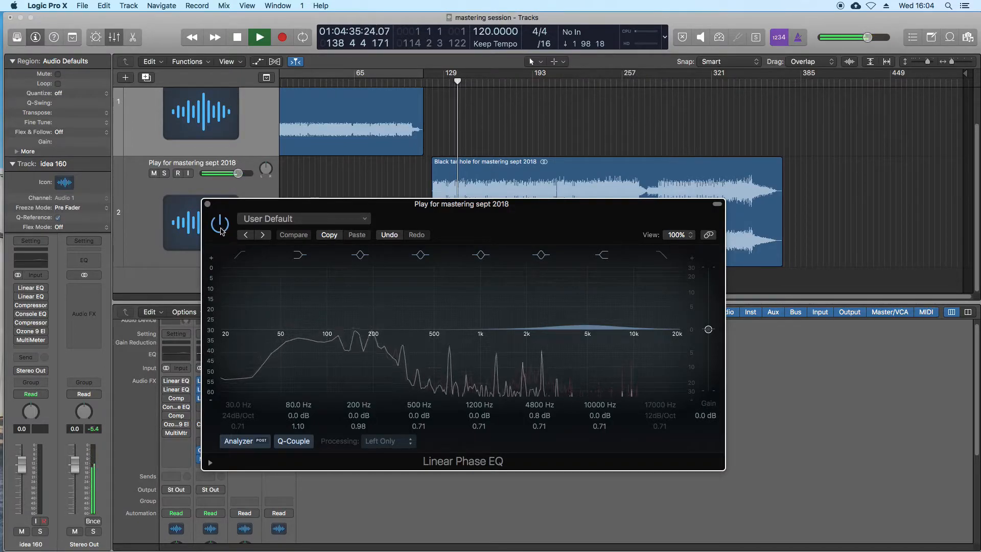
pyautogui.click(219, 227)
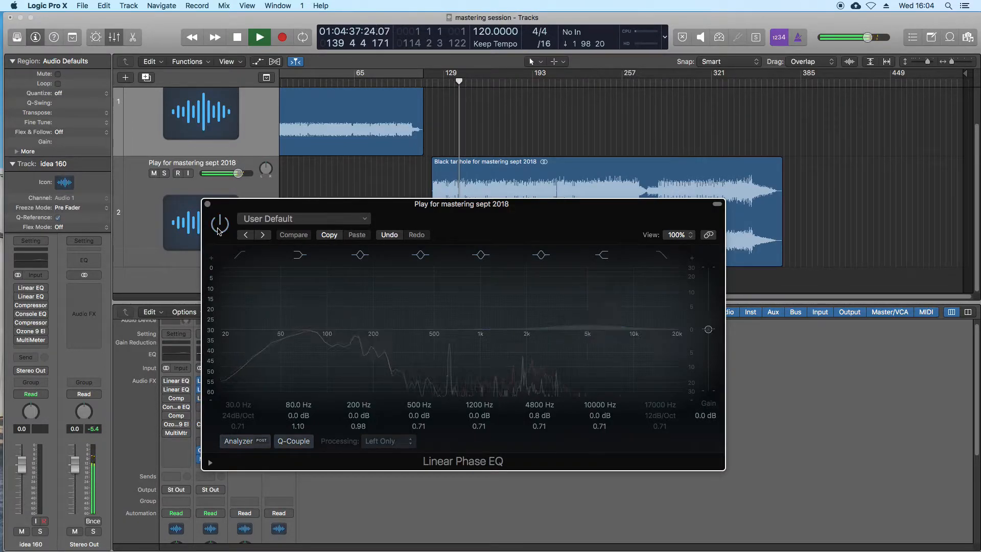
pyautogui.press('space')
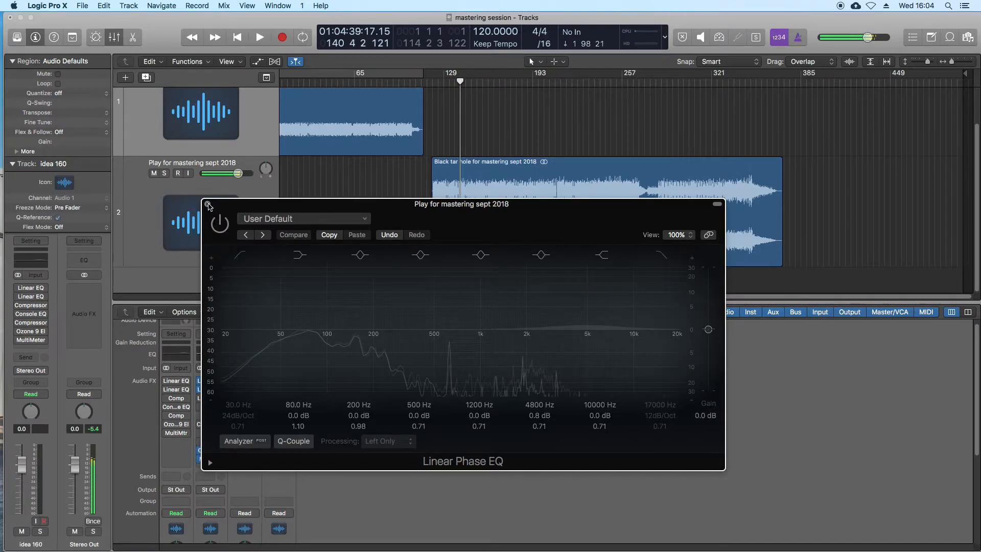
pyautogui.click(208, 204)
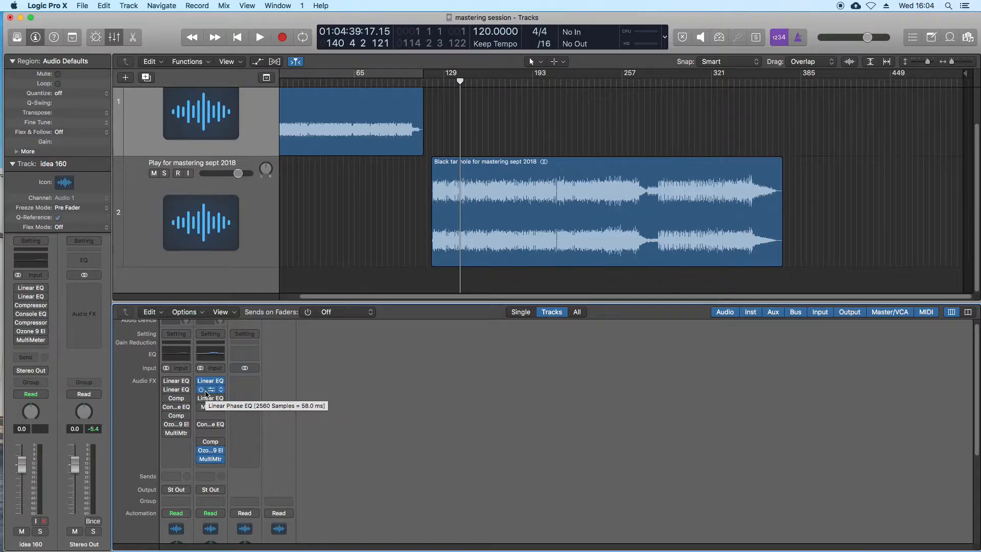
# - Open the second track's Multipressor and place its window in the middle of the workspace, keeping the timeline ruler visible
pyautogui.moveTo(211, 410)
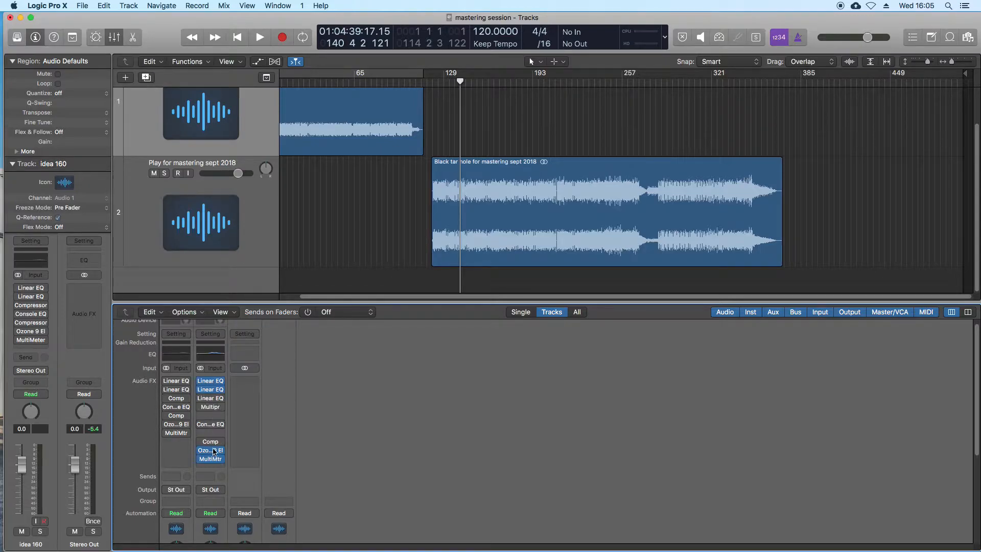
pyautogui.click(211, 410)
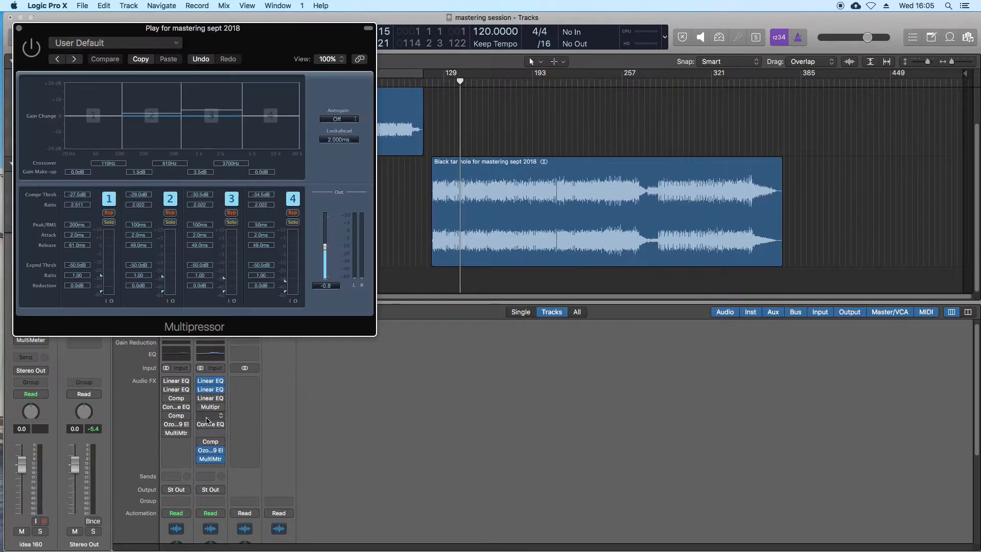
pyautogui.moveTo(274, 44); pyautogui.dragTo(570, 139)
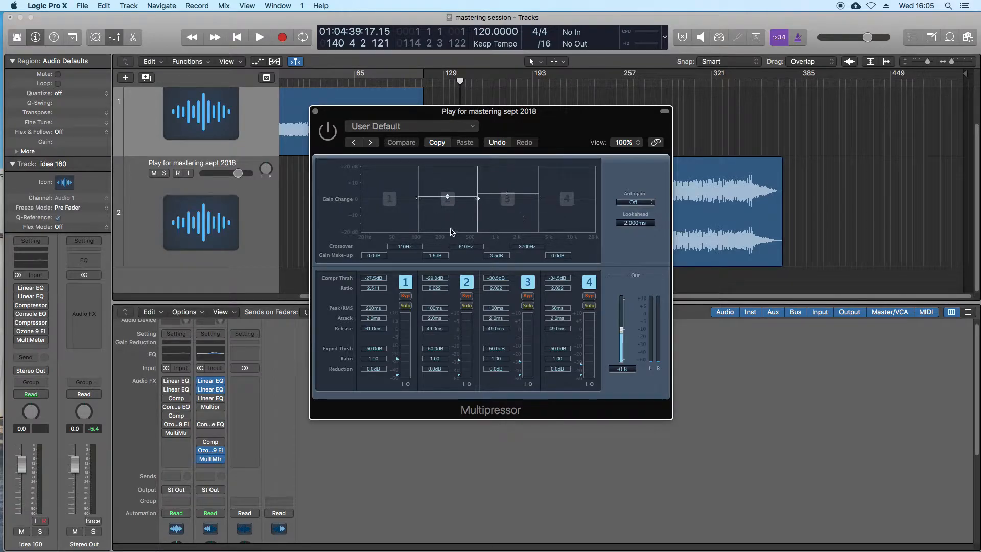
pyautogui.moveTo(549, 127); pyautogui.dragTo(566, 132)
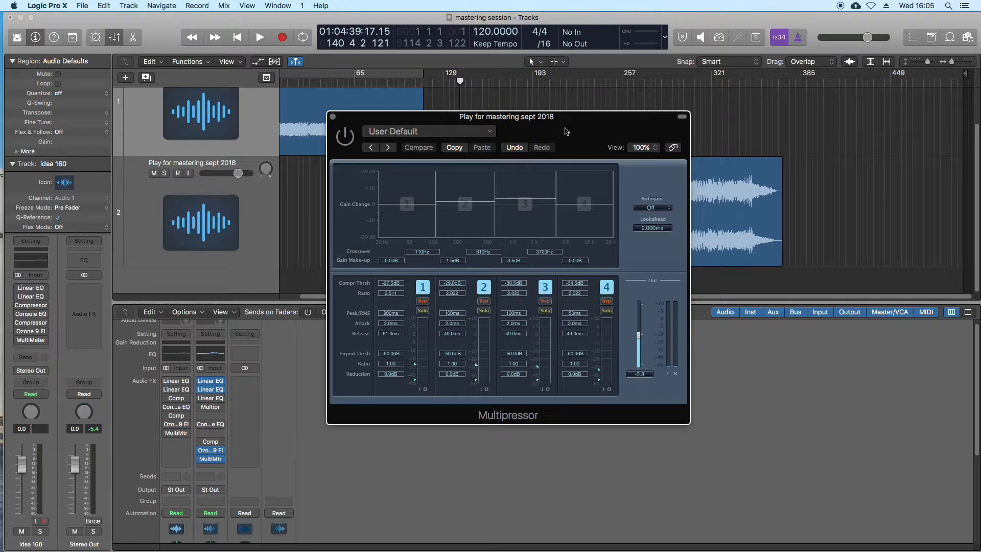
pyautogui.moveTo(565, 131); pyautogui.dragTo(592, 147)
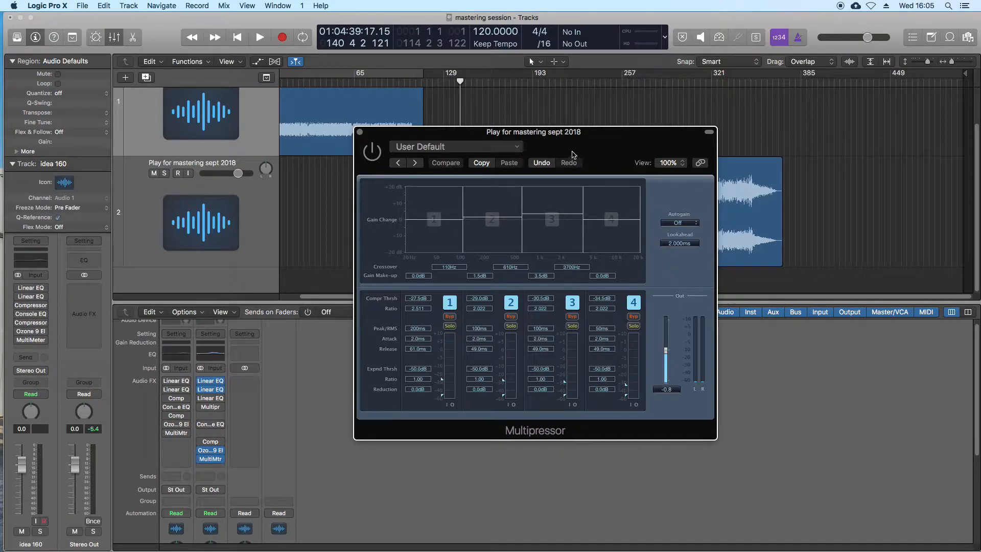
pyautogui.moveTo(570, 153); pyautogui.dragTo(572, 154)
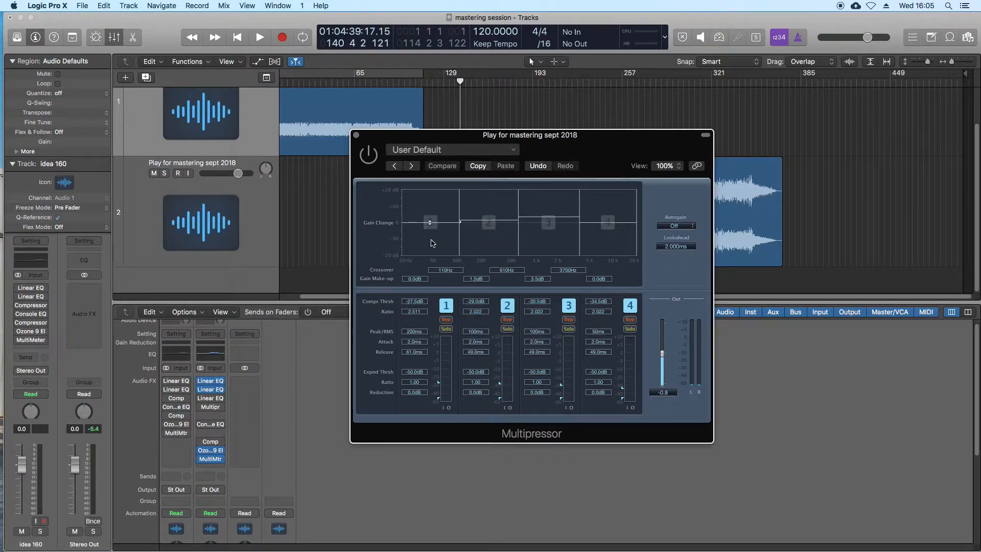
pyautogui.moveTo(403, 137)
pyautogui.mouseDown()
pyautogui.moveTo(397, 128)
pyautogui.moveTo(396, 147)
pyautogui.mouseUp()
# - Play the song from around bar 130, switch on the Multipressor, and stop playback after hearing the compressed sound
pyautogui.doubleClick(448, 86)
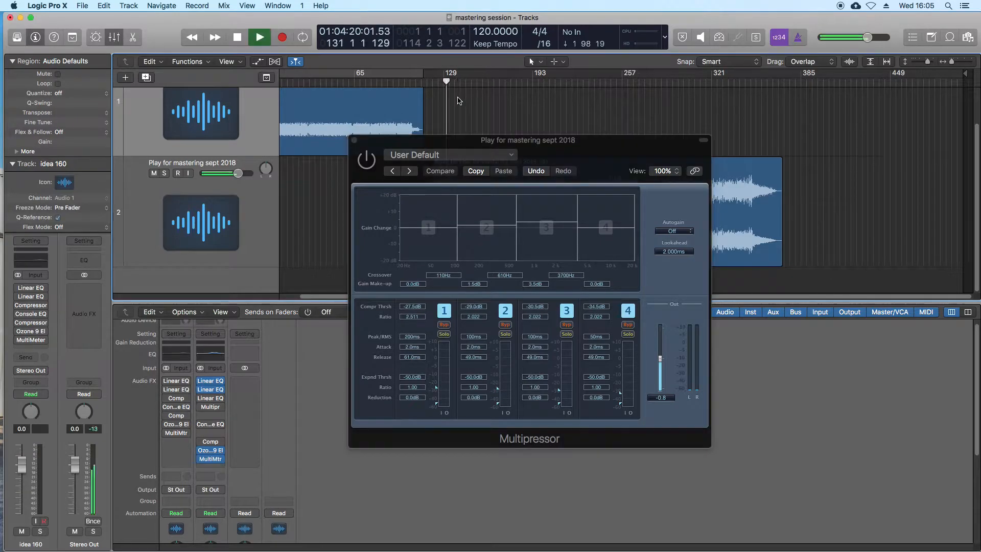
pyautogui.click(368, 160)
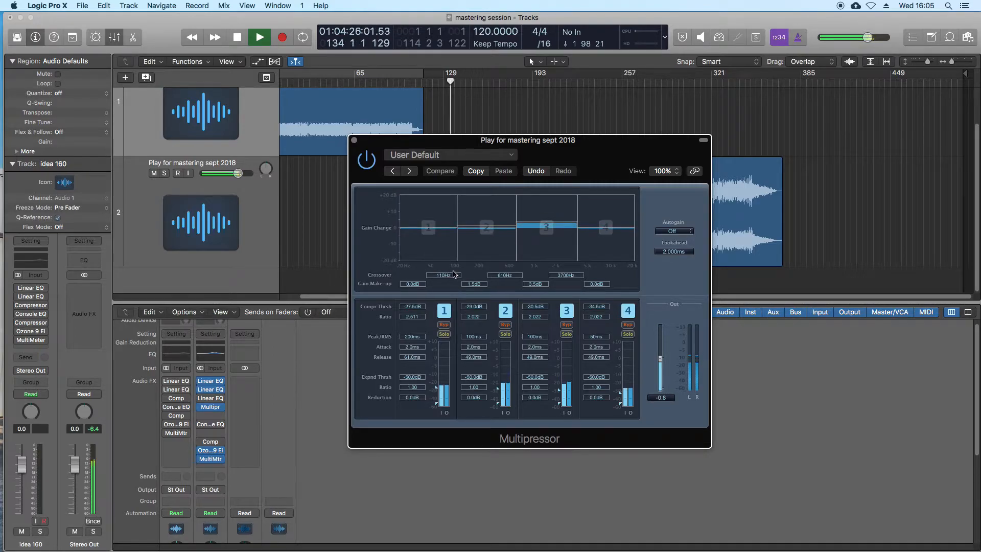
pyautogui.press('space')
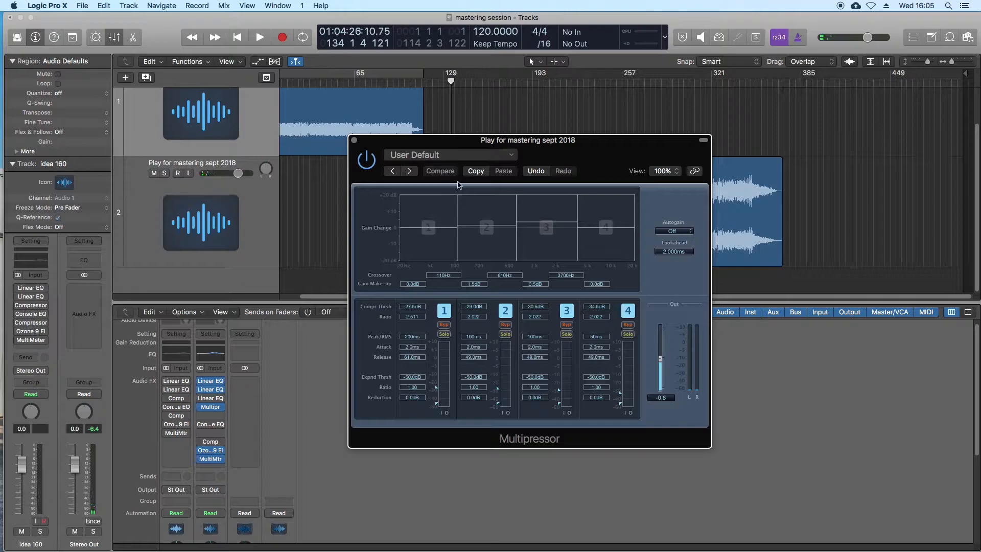
pyautogui.moveTo(587, 156); pyautogui.dragTo(590, 173)
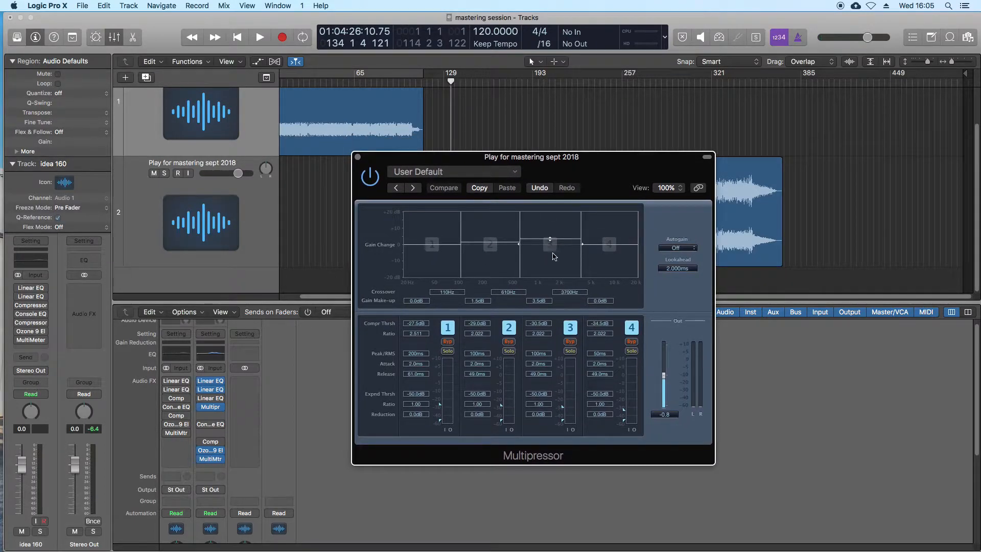
# - Resume playback to examine the Multipressor's gain changes per band, toggle its bypass, and stop playback with it left on
pyautogui.press('space')
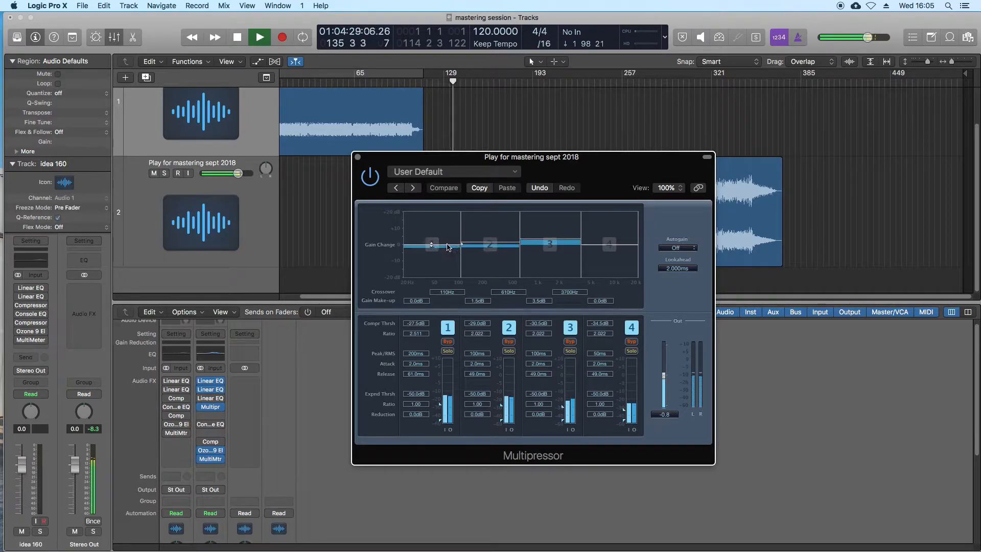
pyautogui.click(374, 179)
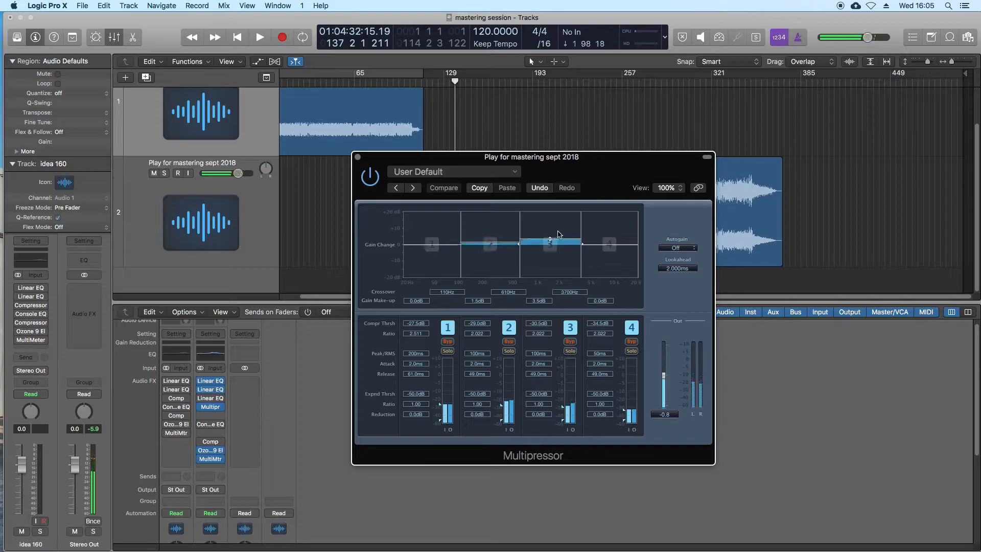
pyautogui.moveTo(602, 183); pyautogui.dragTo(619, 149)
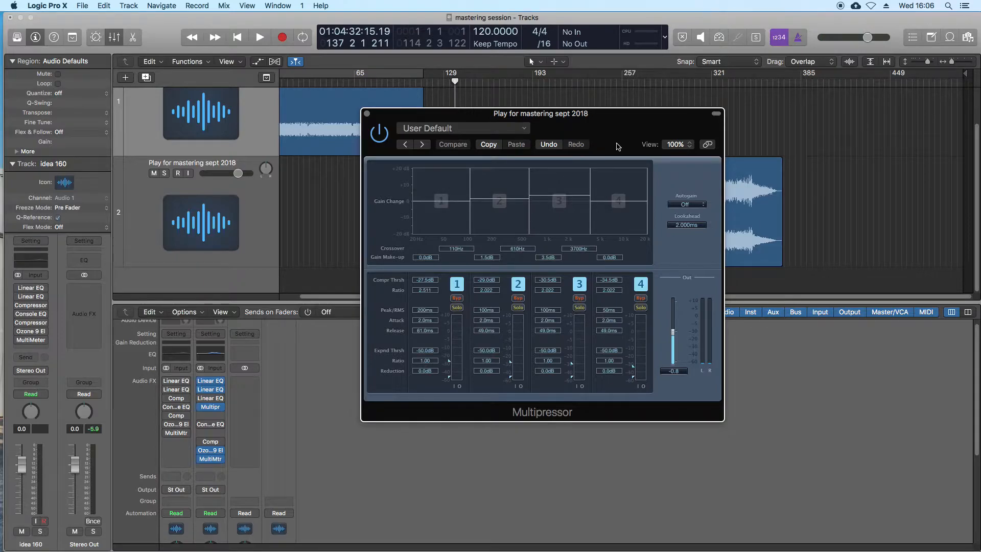
pyautogui.moveTo(617, 145); pyautogui.dragTo(576, 120)
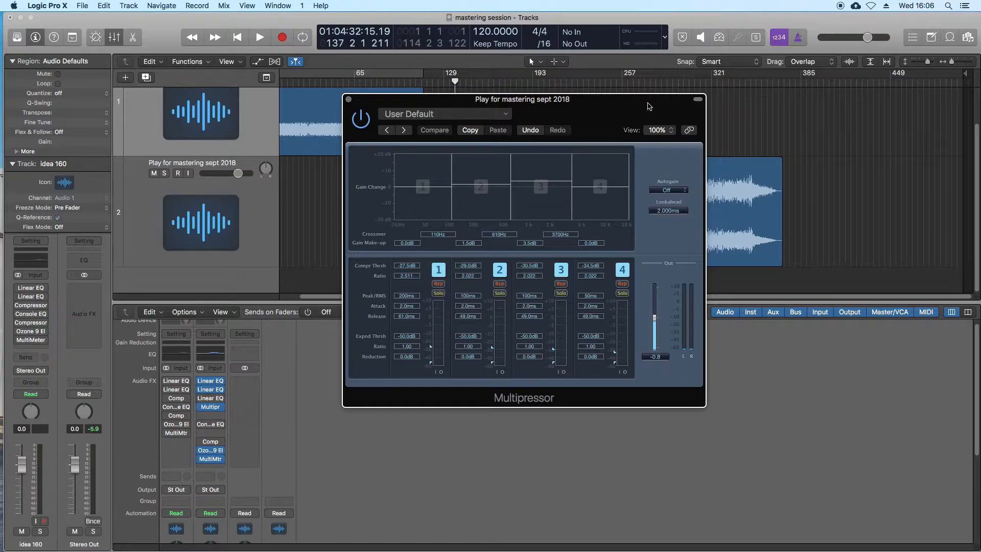
pyautogui.moveTo(613, 119); pyautogui.dragTo(585, 152)
# - Play on from bar 137 and compare the song's level with the Multipressor off and on, leaving it on
pyautogui.press('space')
pyautogui.click(345, 155)
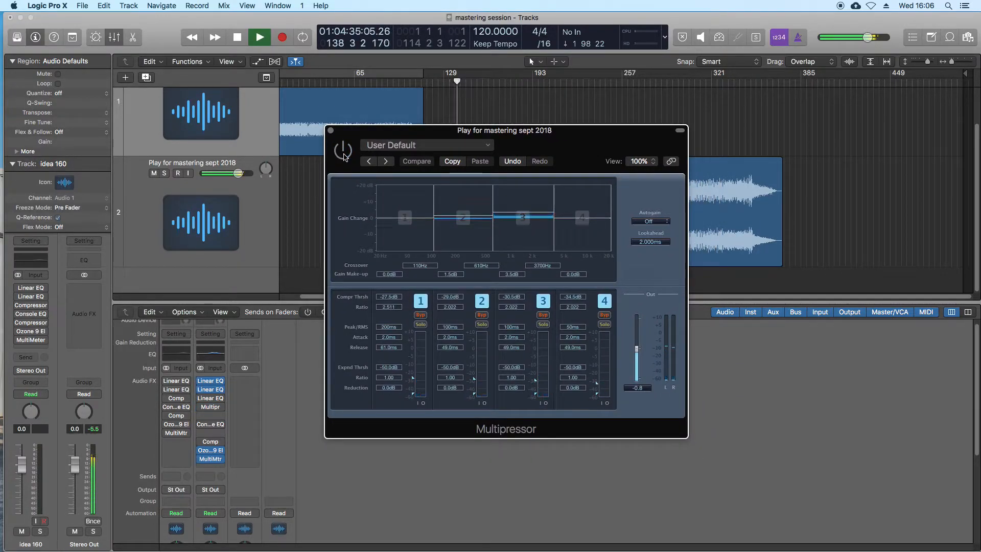
pyautogui.click(344, 156)
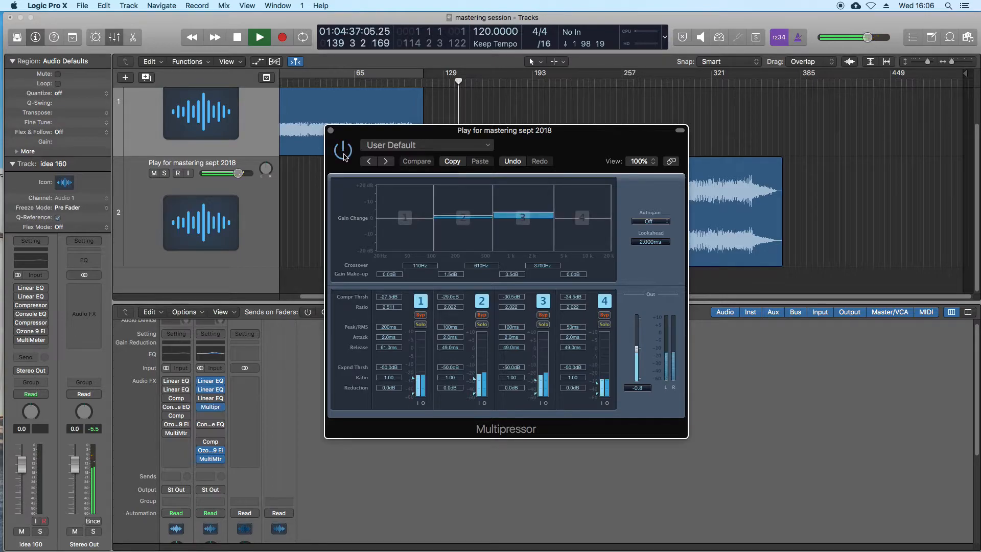
# - Set the Multipressor's output to -1.2 dB and band 3's gain make-up to 2.5 dB, and play the song with these settings
pyautogui.moveTo(637, 349); pyautogui.dragTo(637, 351)
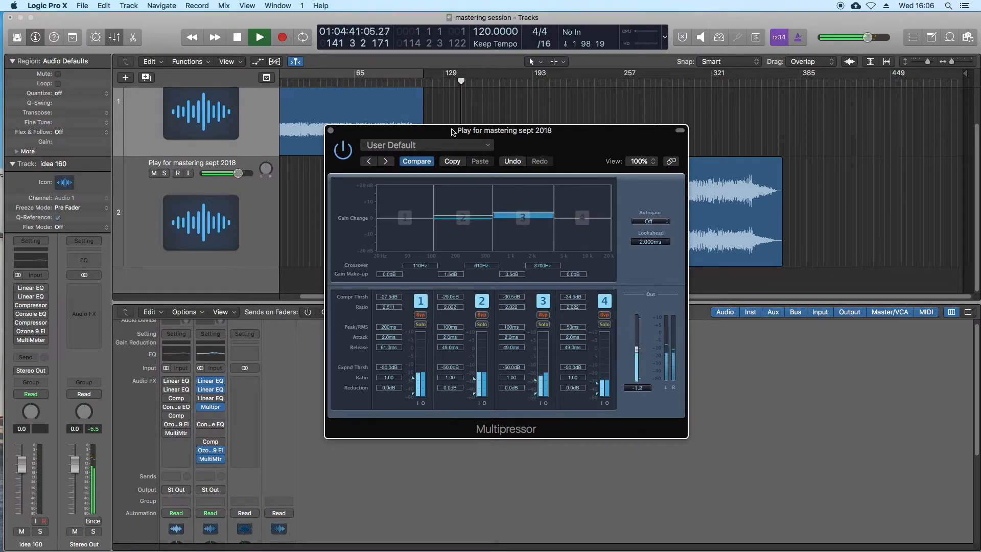
pyautogui.press('space')
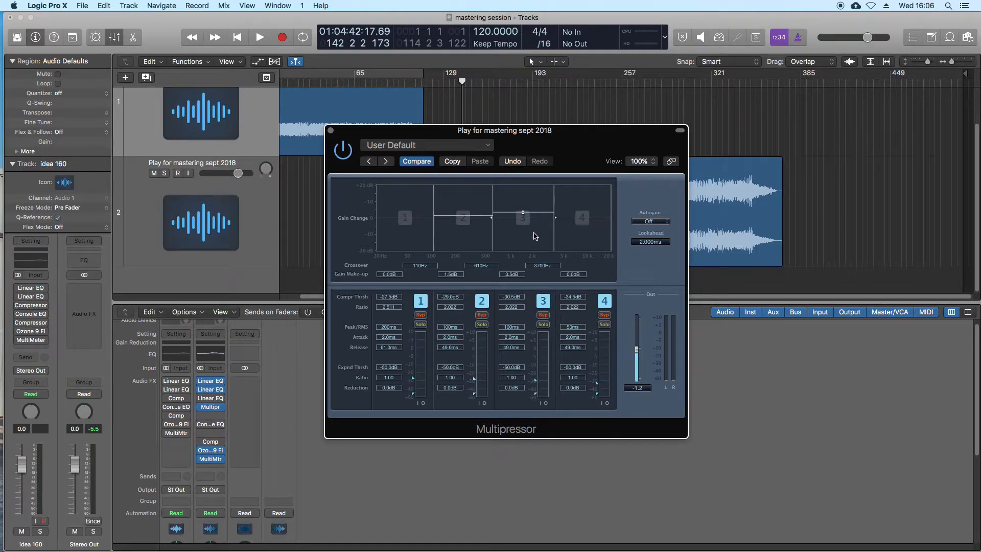
pyautogui.moveTo(517, 277); pyautogui.dragTo(519, 280)
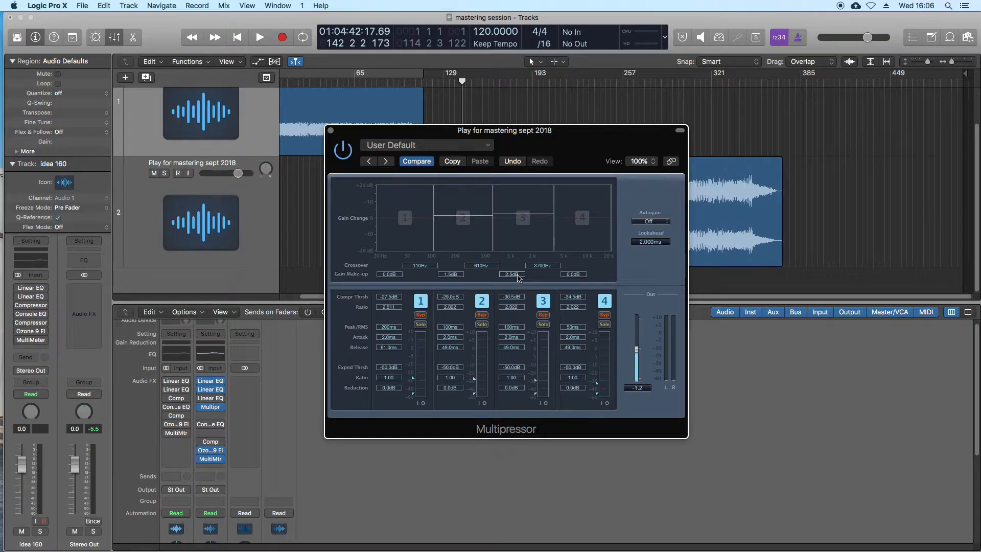
pyautogui.press('space')
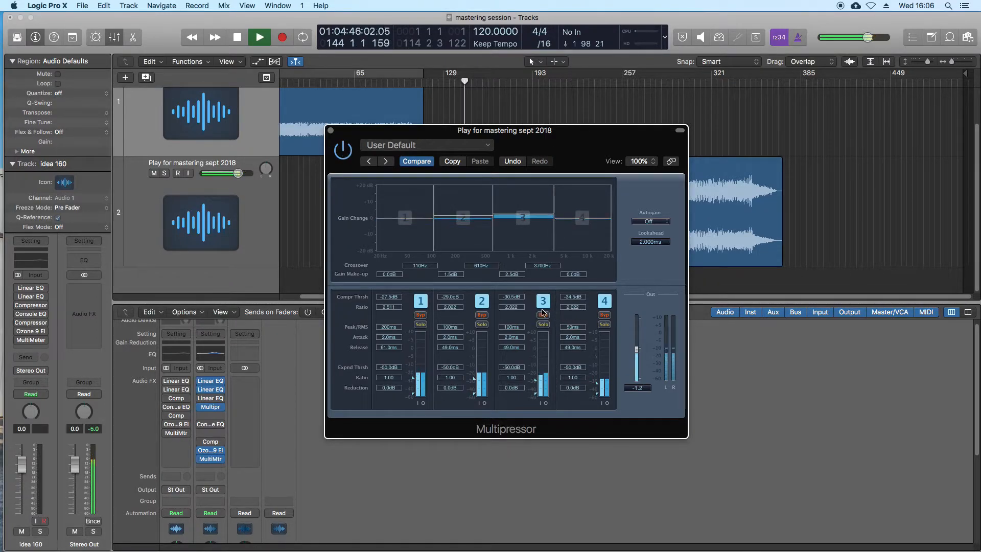
# - Play the song from around bar 285, compare it with the Multipressor bypassed and active, and stop playback with it left on
pyautogui.moveTo(588, 145); pyautogui.dragTo(599, 182)
pyautogui.click(662, 81)
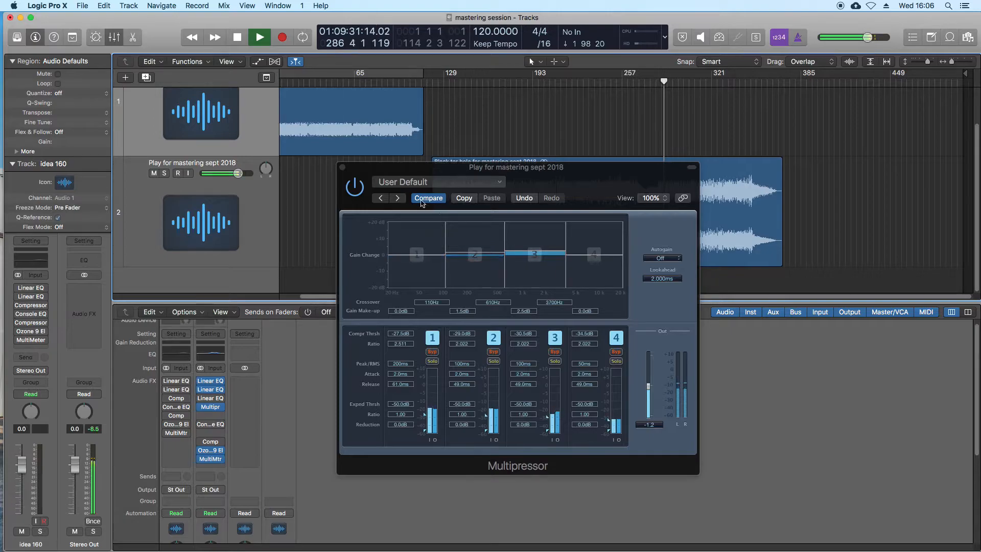
pyautogui.click(352, 188)
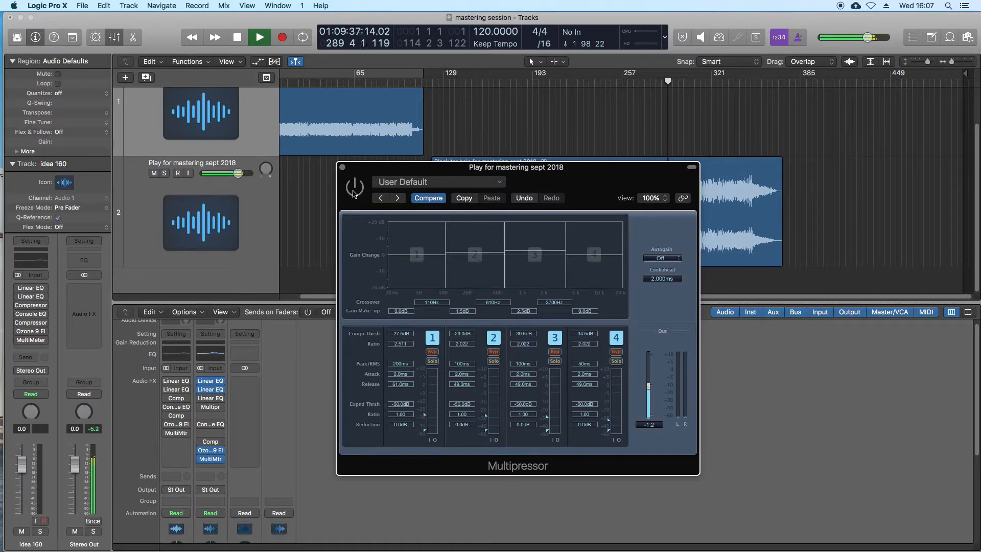
pyautogui.click(354, 188)
pyautogui.press('space')
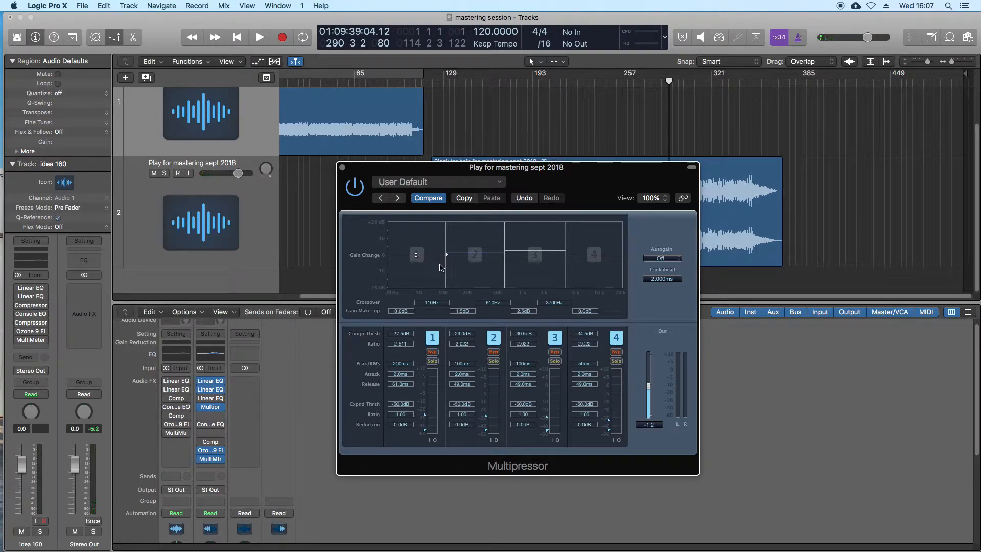
# - Play from around bar 311 and solo each of the Multipressor's four bands in turn, finishing with no band soloed
pyautogui.moveTo(552, 183); pyautogui.dragTo(549, 171)
pyautogui.moveTo(671, 85); pyautogui.dragTo(698, 85)
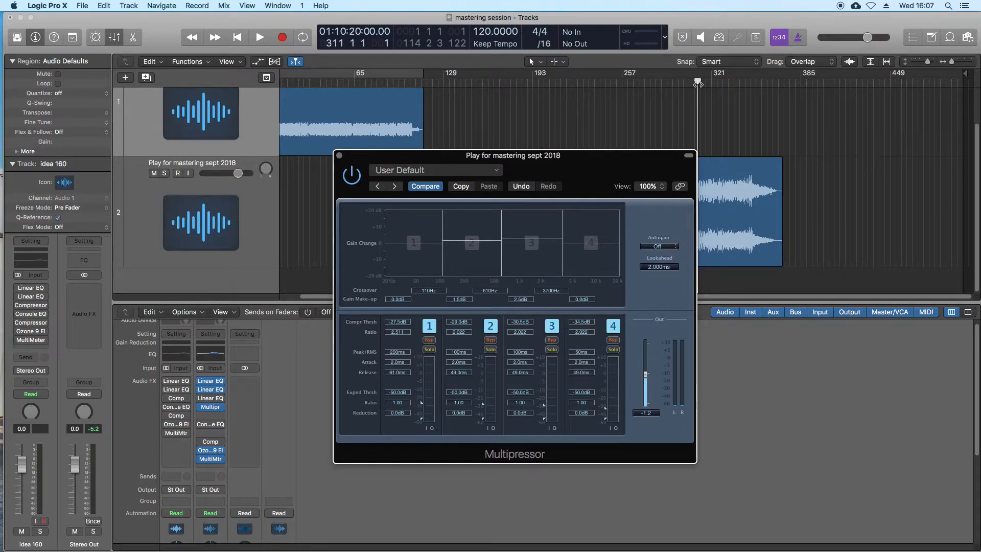
pyautogui.press('space')
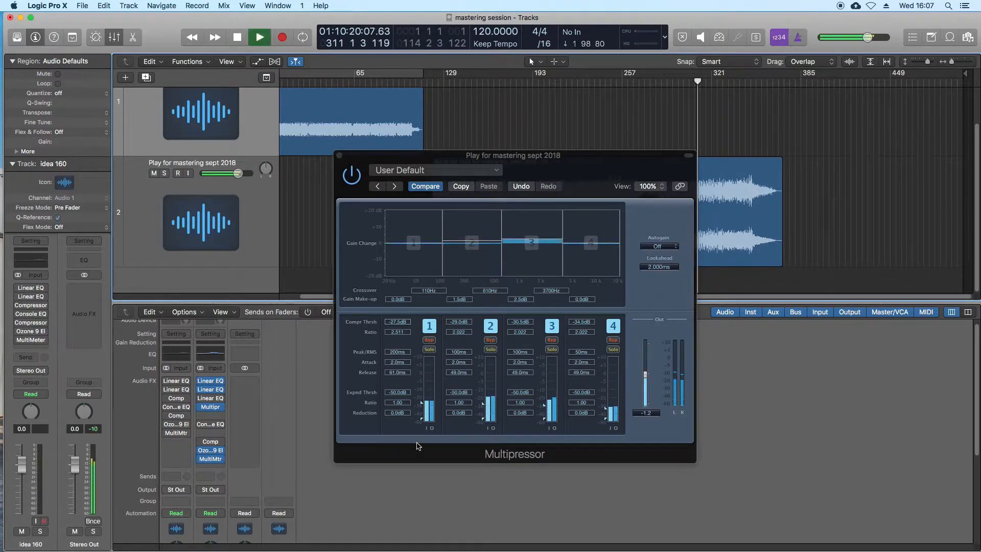
pyautogui.click(429, 349)
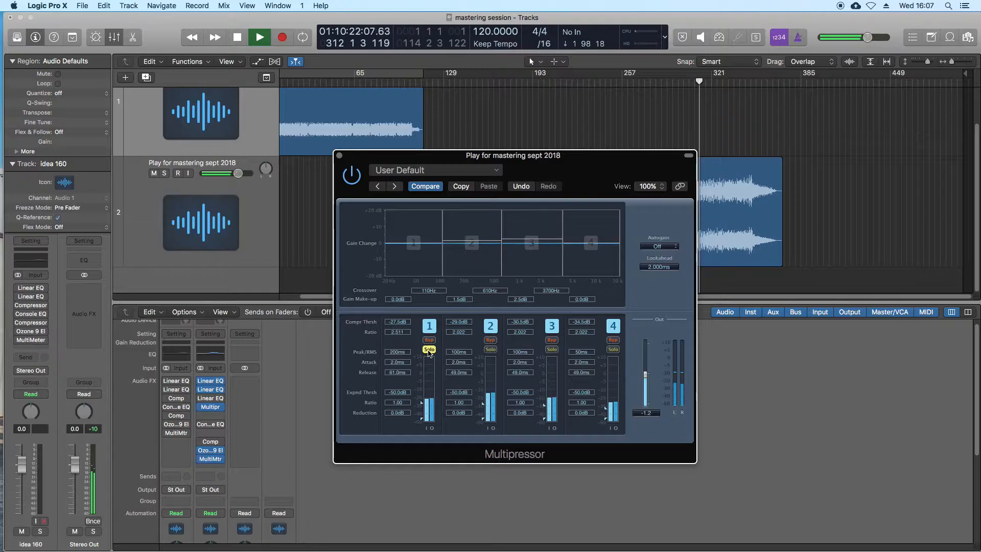
pyautogui.click(429, 349)
pyautogui.click(491, 349)
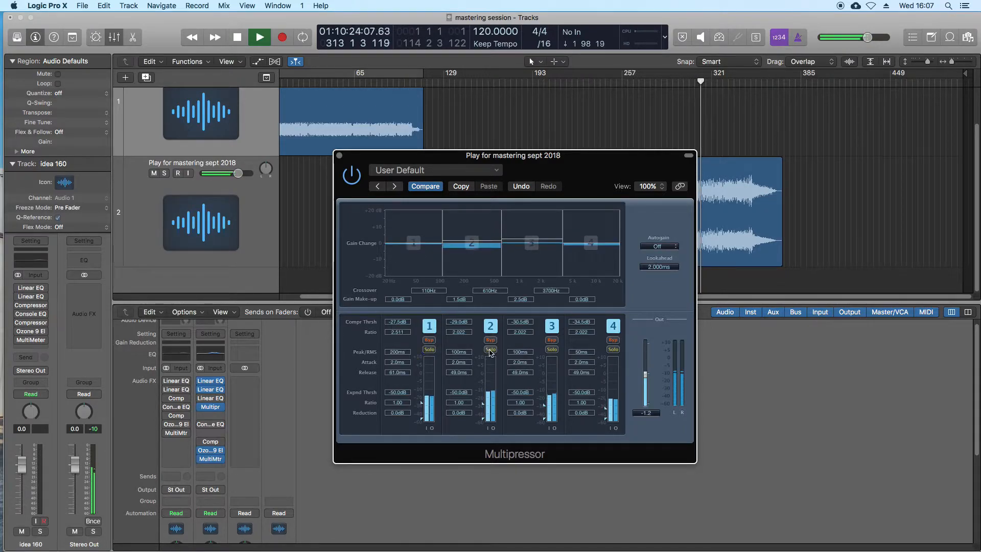
pyautogui.click(490, 349)
pyautogui.click(552, 350)
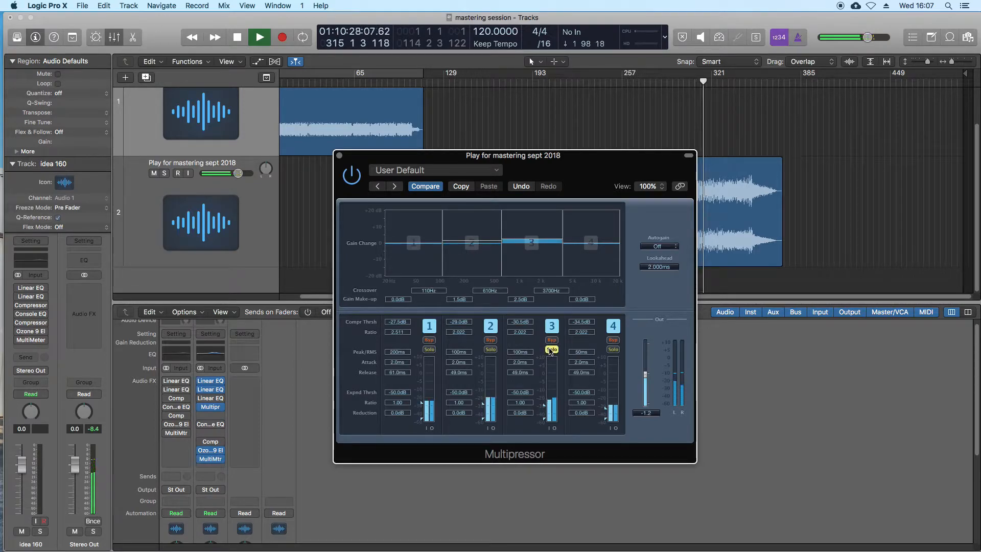
pyautogui.click(613, 349)
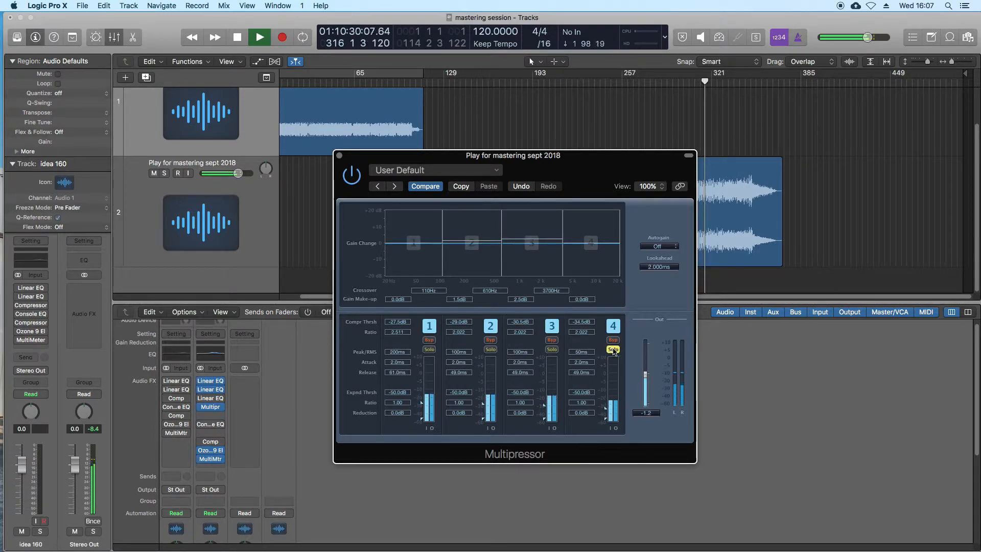
pyautogui.click(614, 349)
# - Solo band 1 once more, listen to all bands together again, and close the Multipressor with playback stopped
pyautogui.click(429, 349)
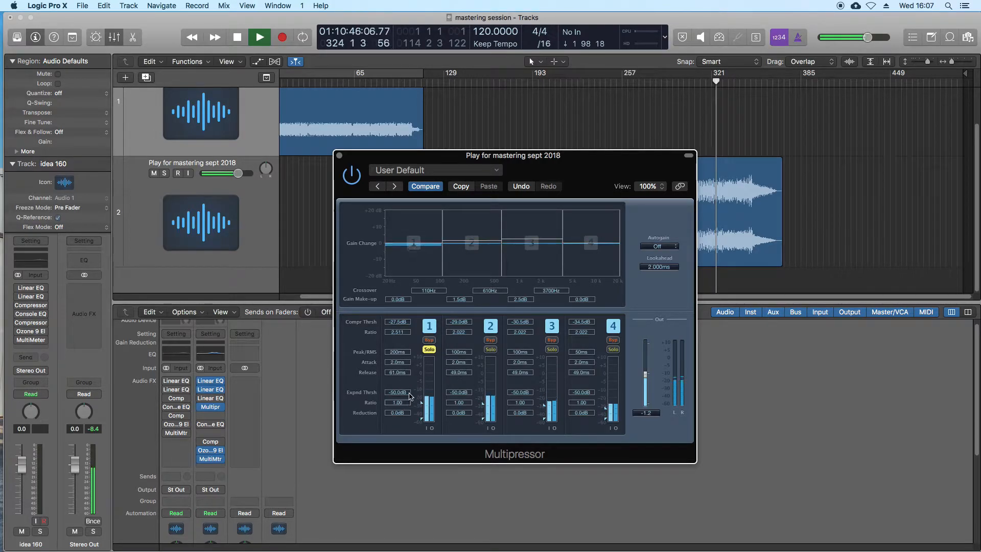
pyautogui.click(429, 349)
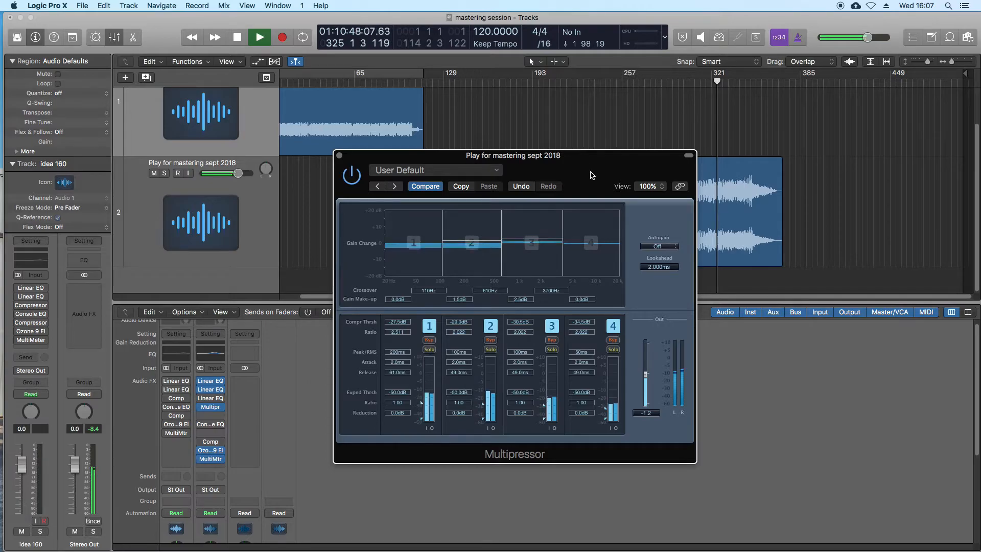
pyautogui.moveTo(591, 173); pyautogui.dragTo(602, 202)
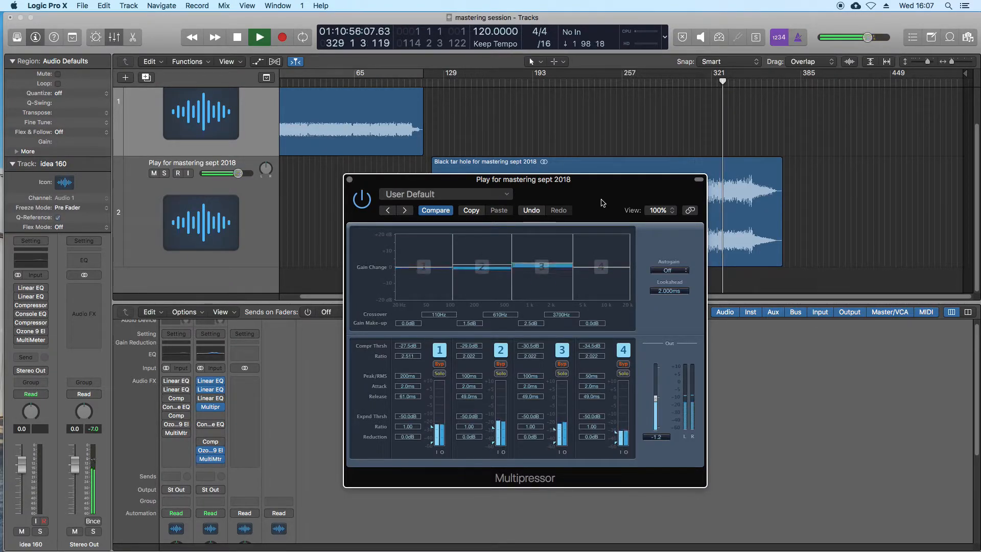
pyautogui.press('space')
pyautogui.click(350, 180)
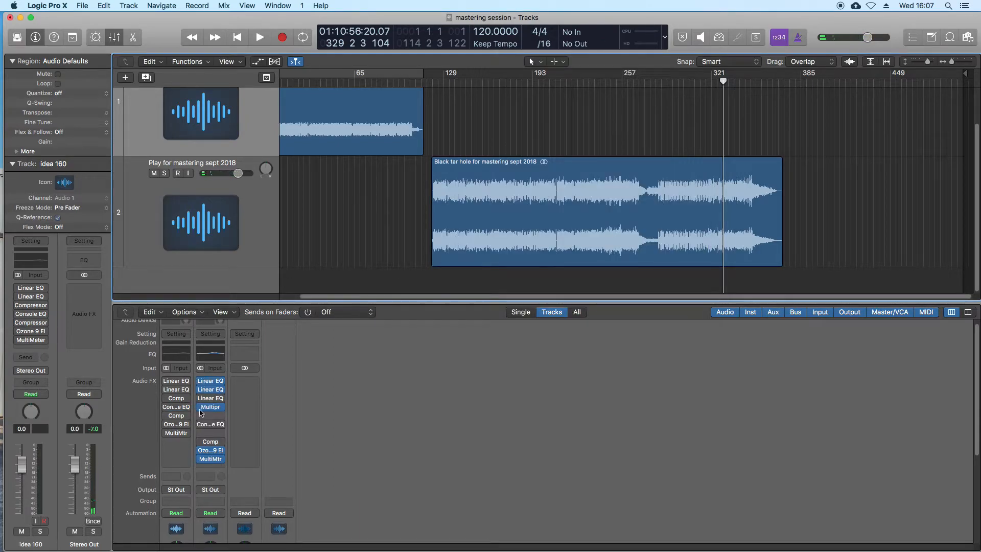
# - Open the Vintage Console EQ on the mastering track's second channel strip and switch it on
pyautogui.click(211, 425)
pyautogui.moveTo(268, 43); pyautogui.dragTo(516, 120)
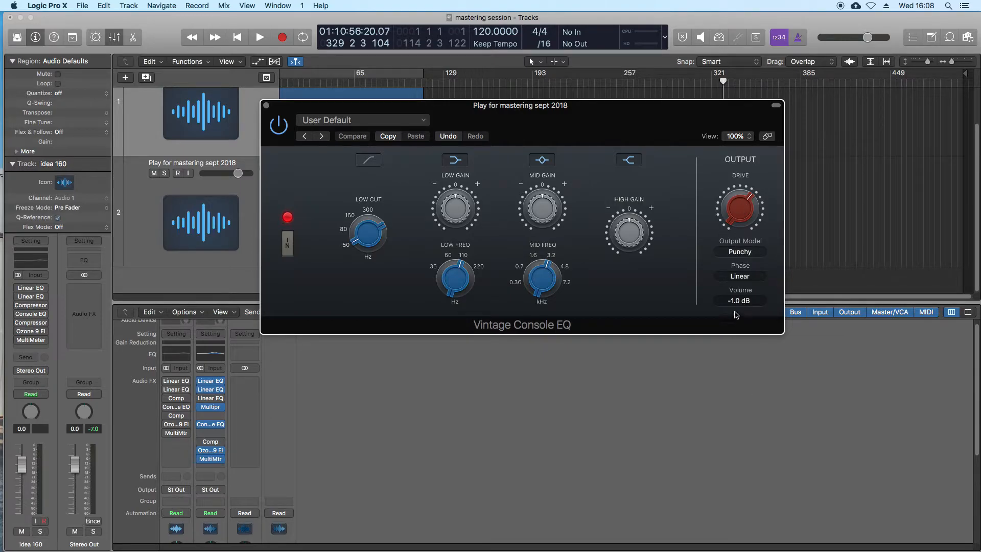
pyautogui.moveTo(538, 127); pyautogui.dragTo(529, 195)
# - Play the song while toggling the Vintage Console EQ's bypass, stop playback, and close the EQ with it left on
pyautogui.press('space')
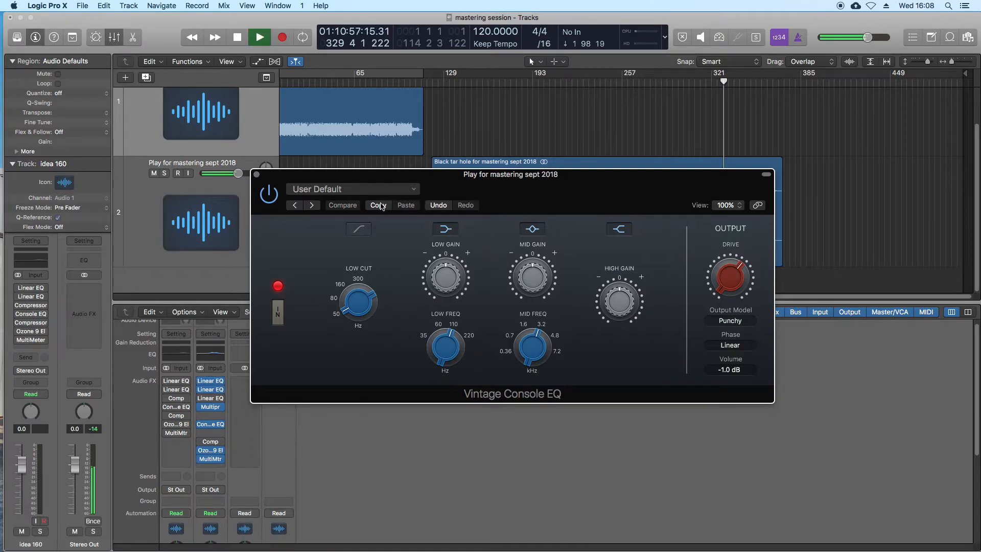
pyautogui.click(269, 195)
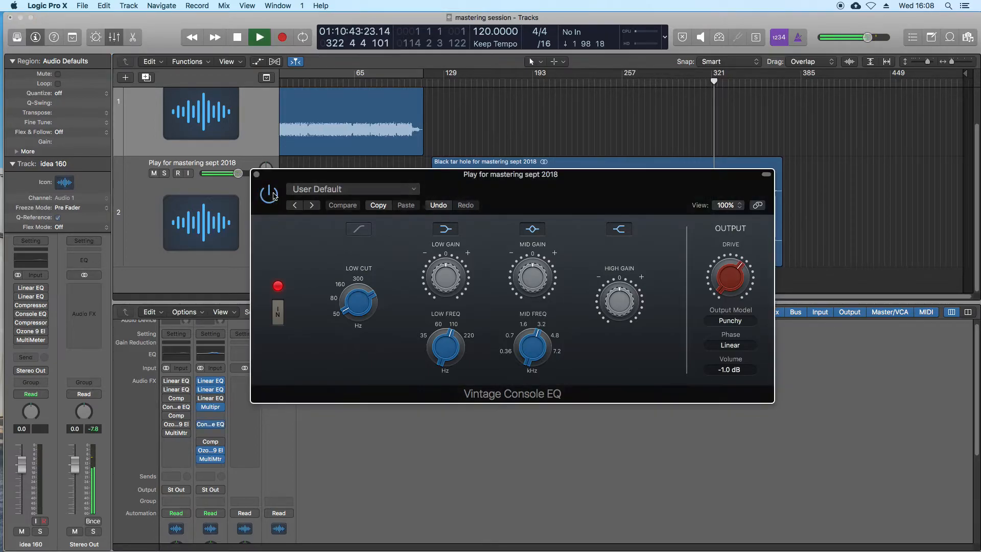
pyautogui.press('space')
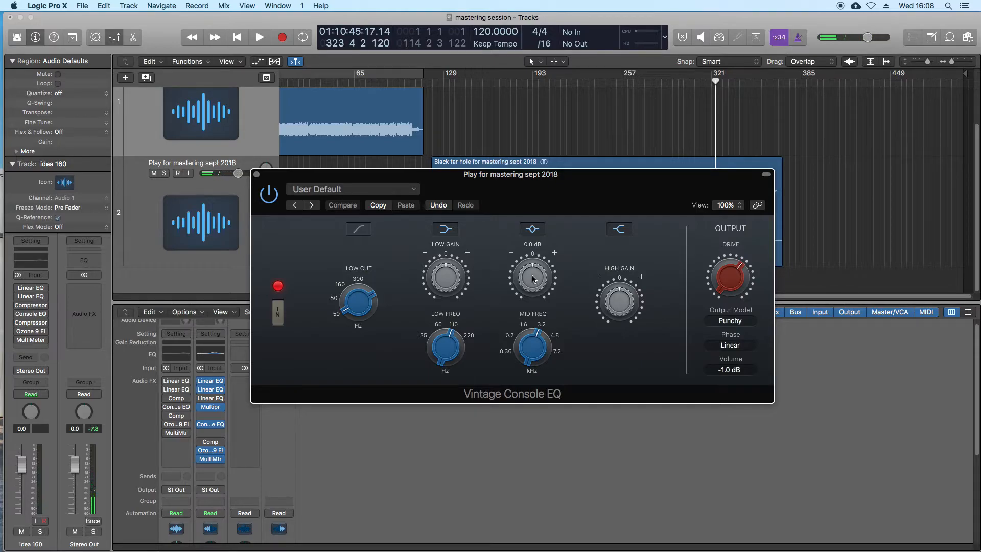
pyautogui.click(257, 176)
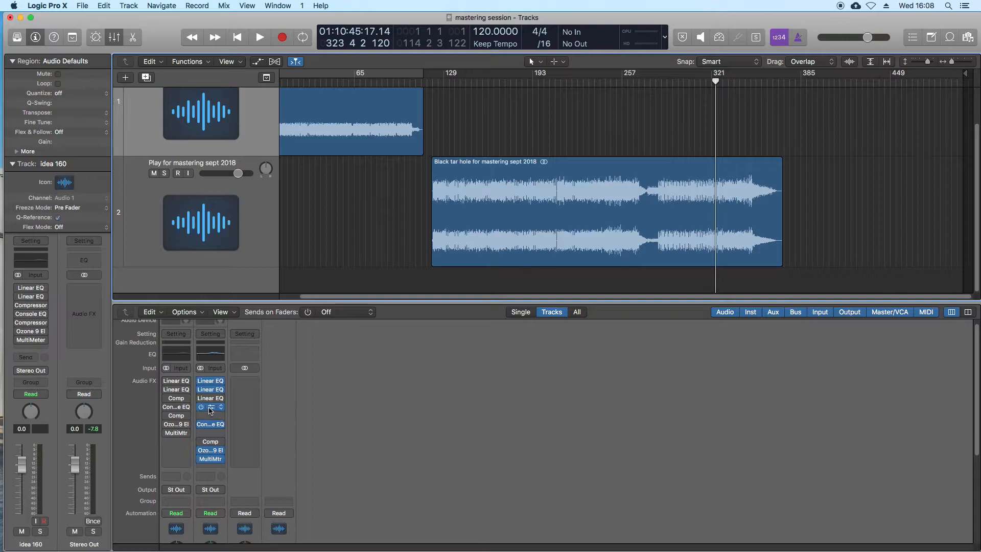
# - Open the Compressor insert, play the song from around bar 135, and switch the Compressor on
pyautogui.click(210, 441)
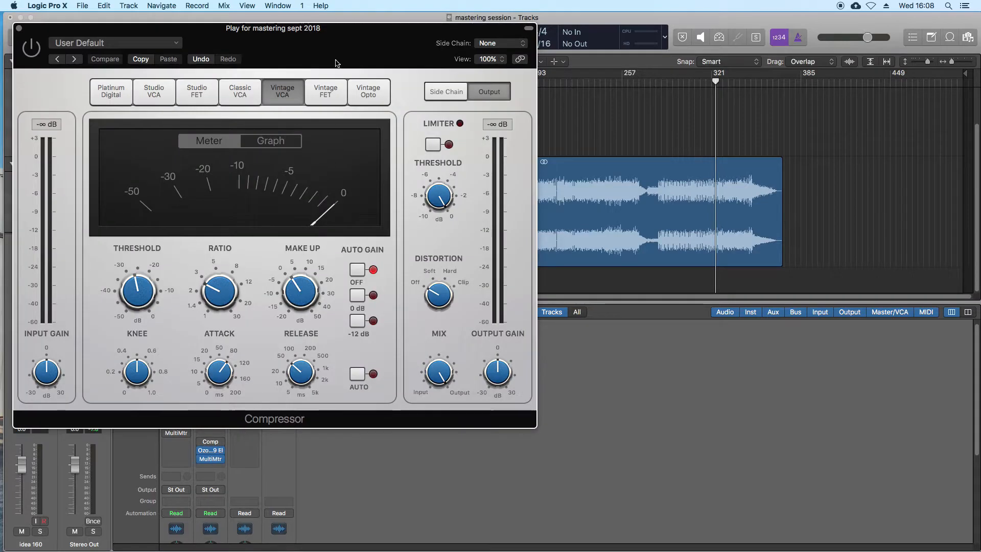
pyautogui.moveTo(306, 56); pyautogui.dragTo(558, 87)
pyautogui.moveTo(497, 310)
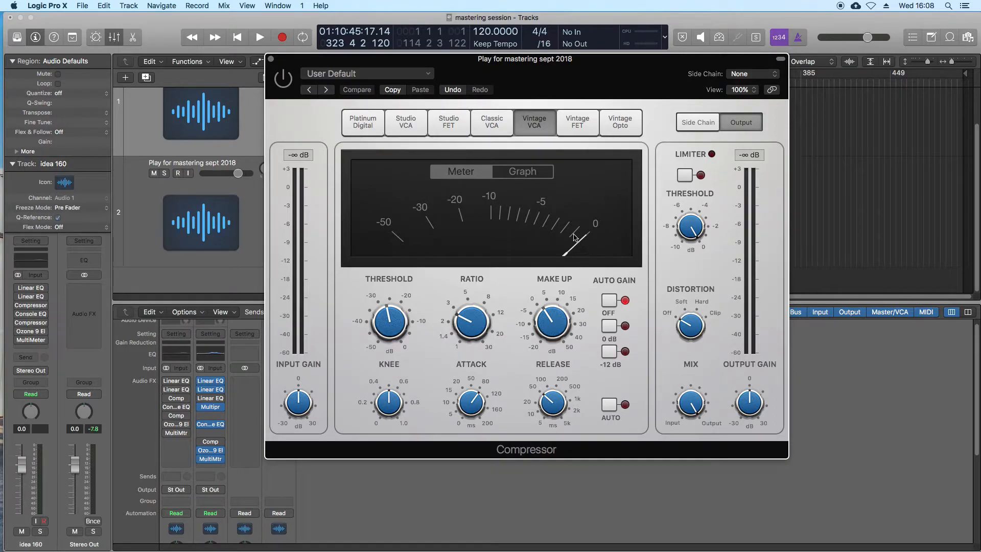
pyautogui.moveTo(516, 62); pyautogui.dragTo(581, 99)
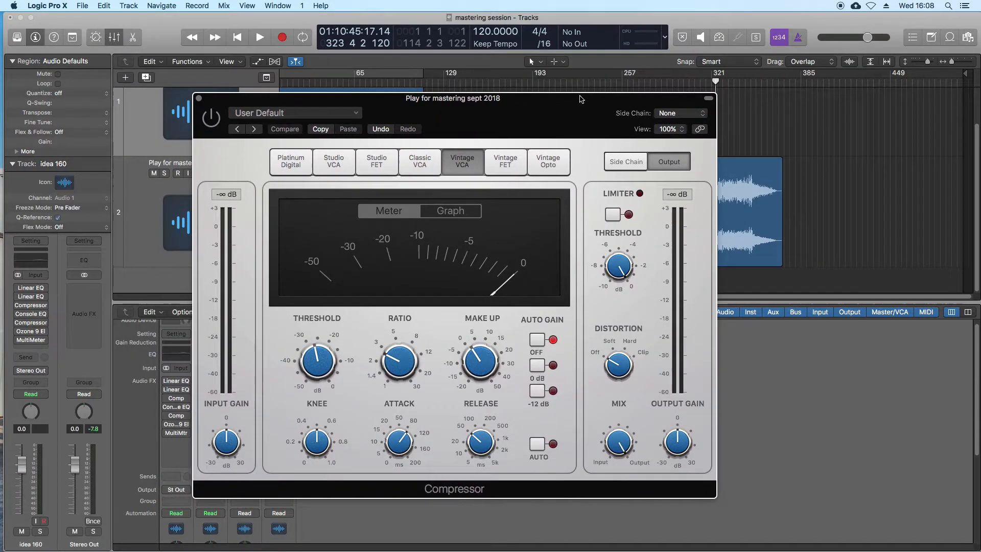
pyautogui.click(662, 85)
pyautogui.press('space')
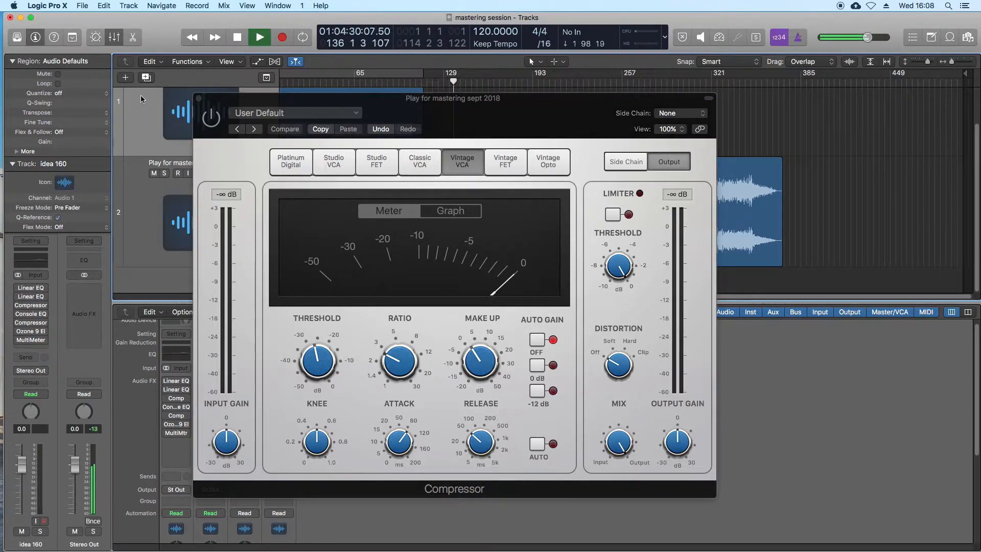
pyautogui.click(209, 124)
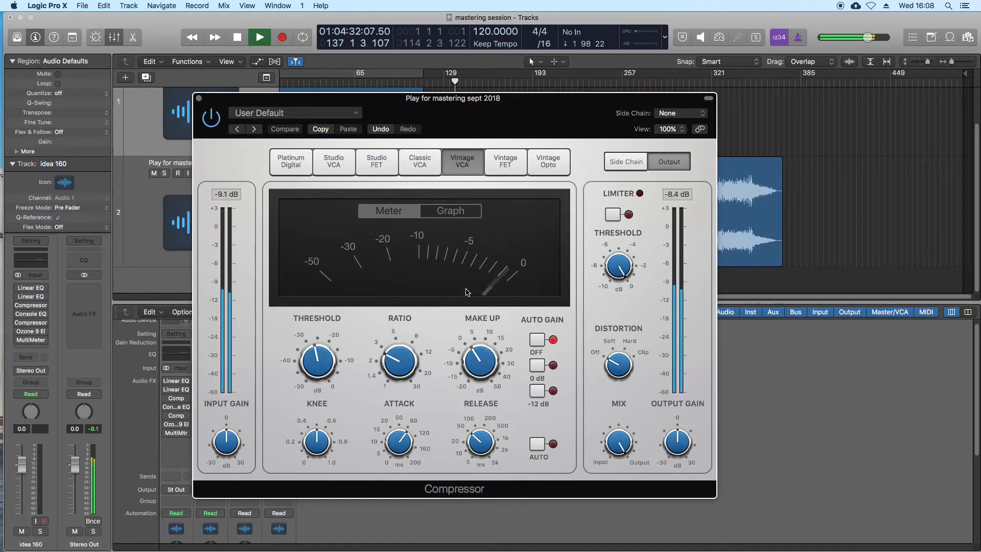
# - Set the Compressor's output gain to about -1.0 dB, comparing the song's level with the Compressor bypassed and active
pyautogui.moveTo(545, 109); pyautogui.dragTo(593, 128)
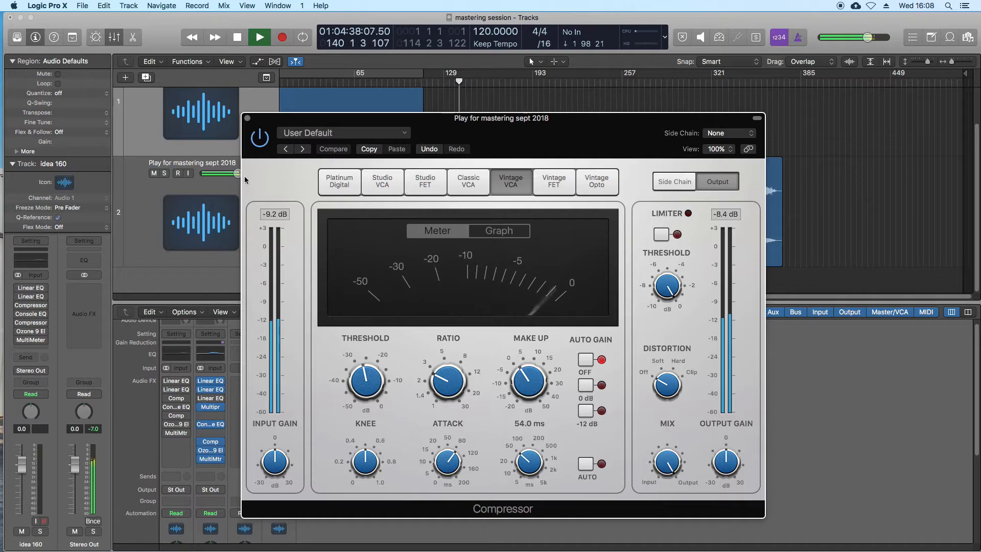
pyautogui.click(259, 143)
pyautogui.click(259, 139)
pyautogui.scroll(-2, 719, 469)
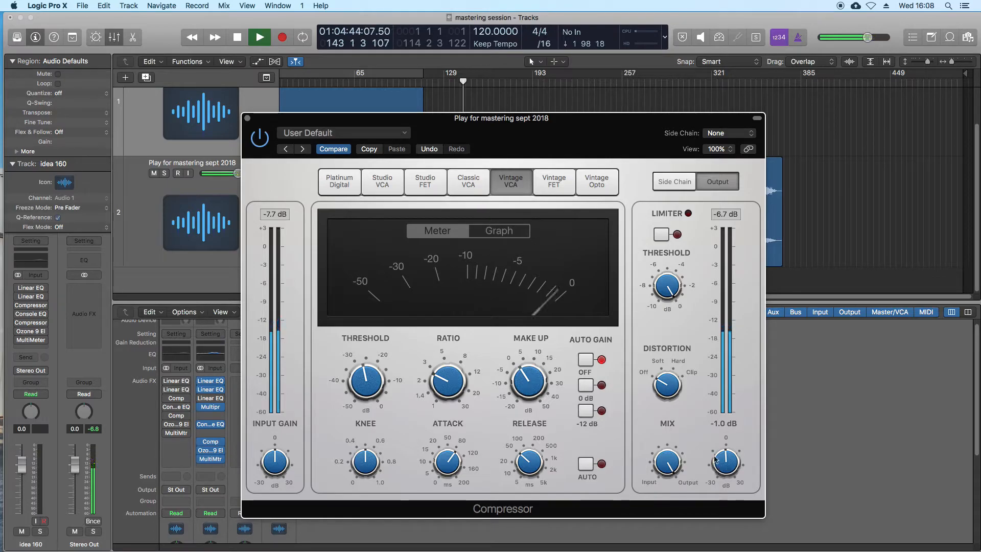
pyautogui.click(260, 140)
pyautogui.click(261, 141)
pyautogui.moveTo(652, 457)
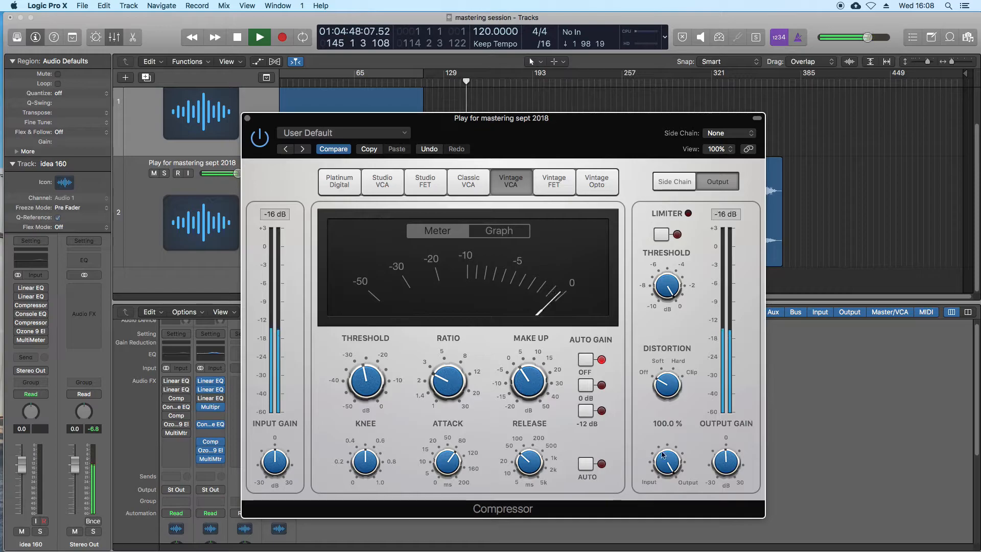
pyautogui.scroll(1, 718, 464)
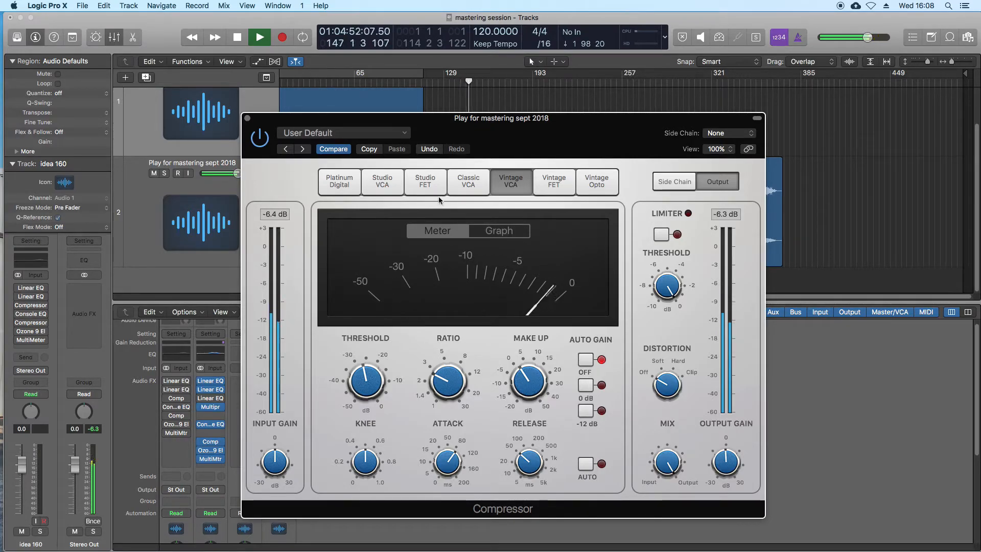
# - Raise the Compressor's make-up gain slightly above 1.5 dB, check it against the bypassed sound, and stop playback
pyautogui.moveTo(538, 390)
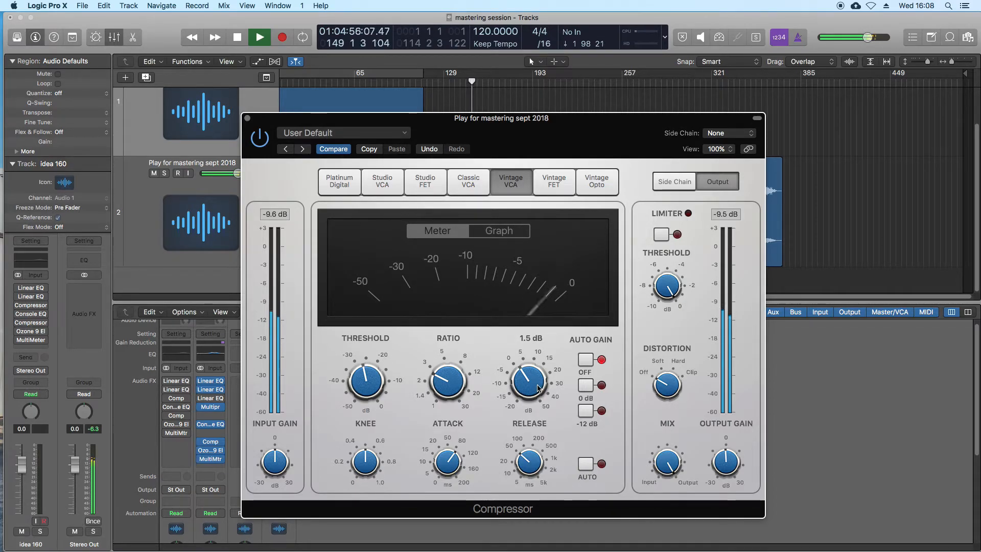
pyautogui.moveTo(539, 388); pyautogui.dragTo(539, 387)
pyautogui.click(264, 143)
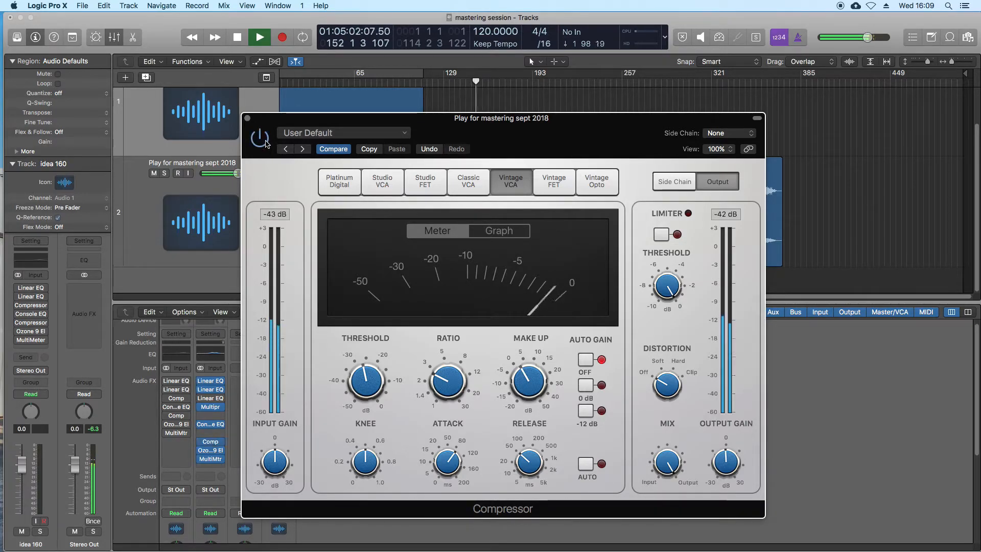
pyautogui.press('space')
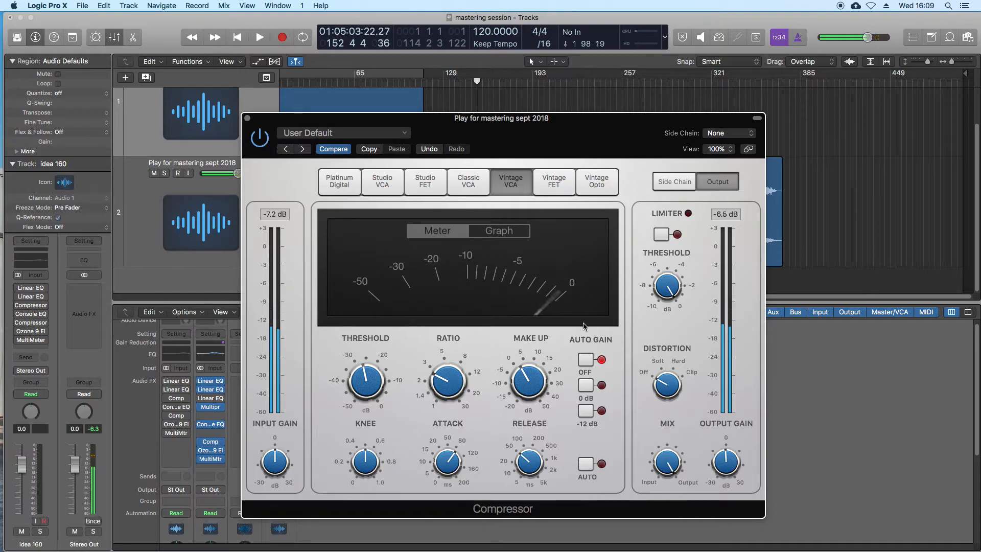
# - Set the Compressor's attack to 98 ms and reposition its window higher on the screen
pyautogui.moveTo(456, 470)
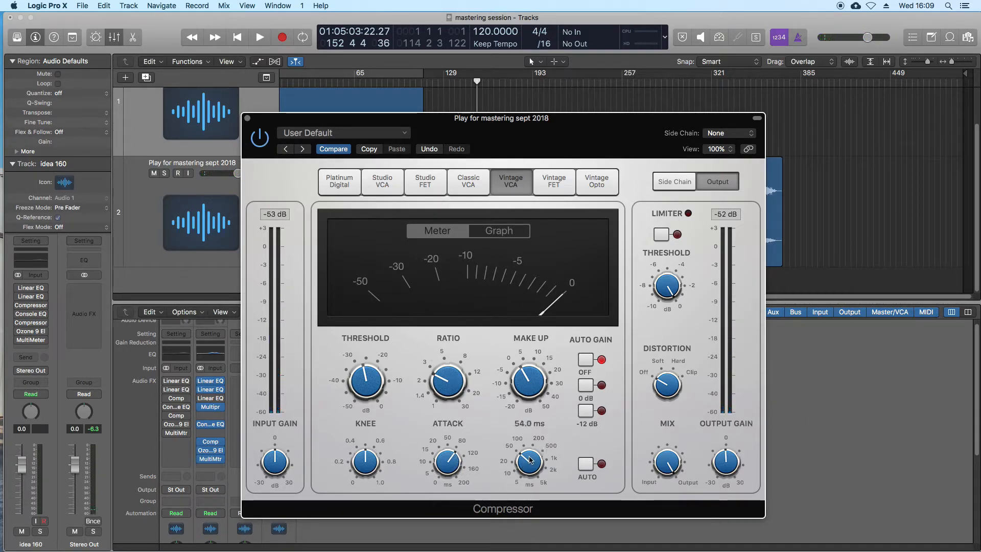
pyautogui.moveTo(443, 461); pyautogui.dragTo(446, 460)
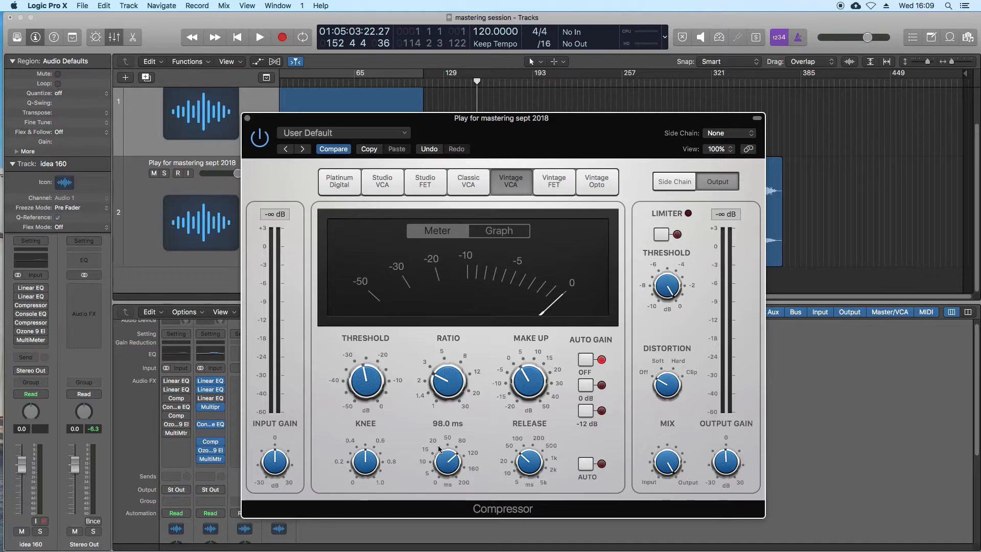
pyautogui.moveTo(572, 141); pyautogui.dragTo(562, 86)
pyautogui.moveTo(496, 60); pyautogui.dragTo(532, 63)
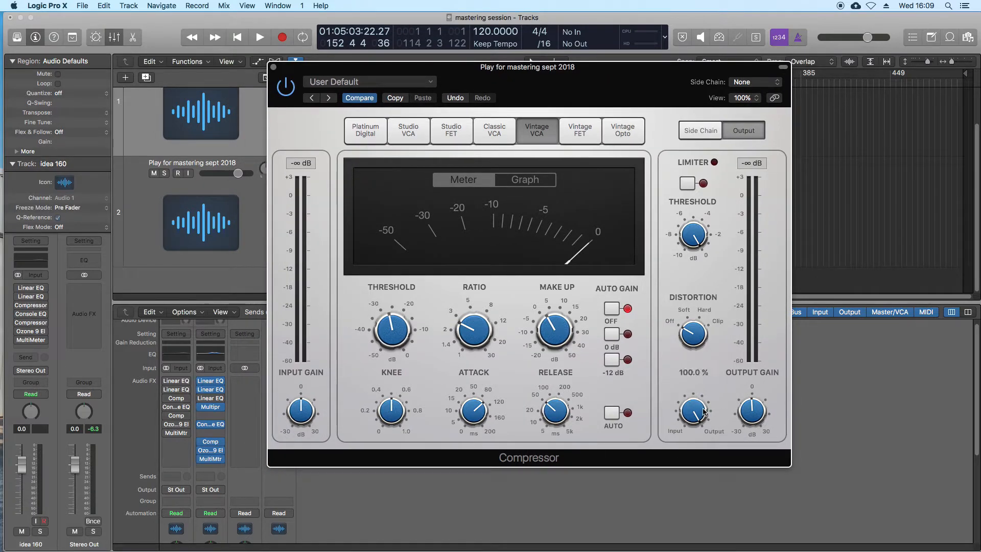
# - Move the Compressor window aside to view the insert chain, bring it back, and examine its mix control
pyautogui.moveTo(568, 96); pyautogui.dragTo(662, 246)
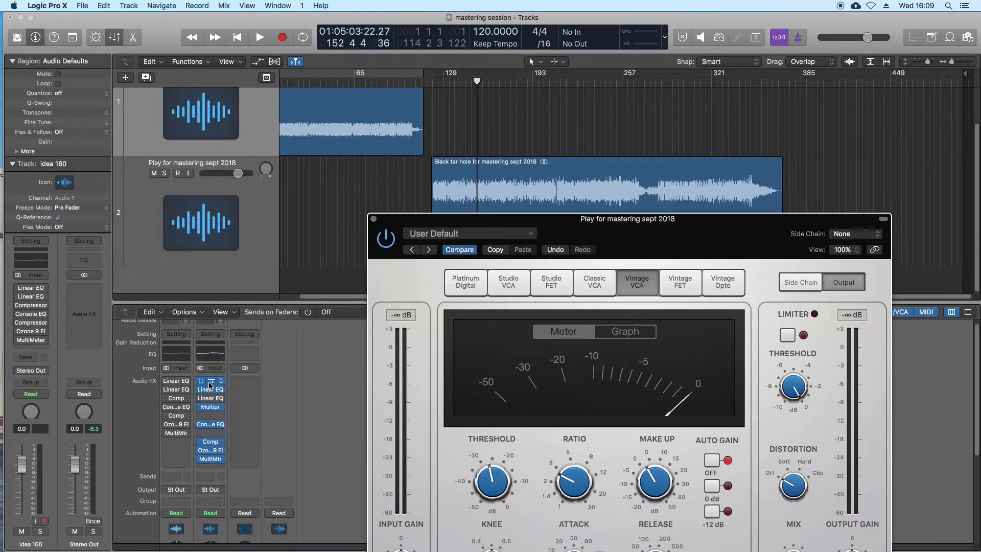
pyautogui.moveTo(537, 219); pyautogui.dragTo(440, 89)
pyautogui.moveTo(695, 444)
pyautogui.moveTo(695, 443); pyautogui.dragTo(704, 482)
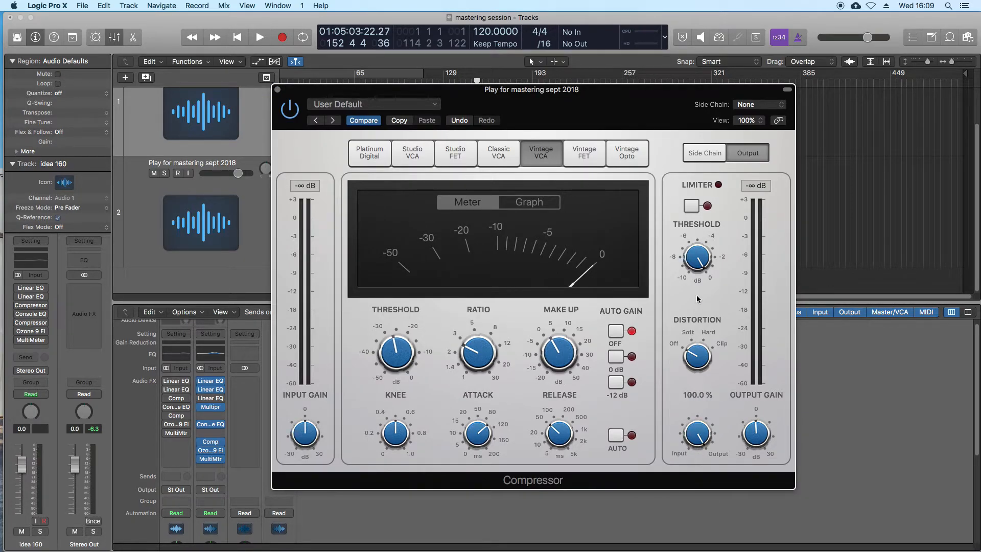
# - Close the Compressor and open Ozone 9 Elements on the second track, viewing its Equalizer and Imager modules
pyautogui.moveTo(634, 138)
pyautogui.mouseDown()
pyautogui.moveTo(573, 282)
pyautogui.moveTo(635, 123)
pyautogui.mouseUp()
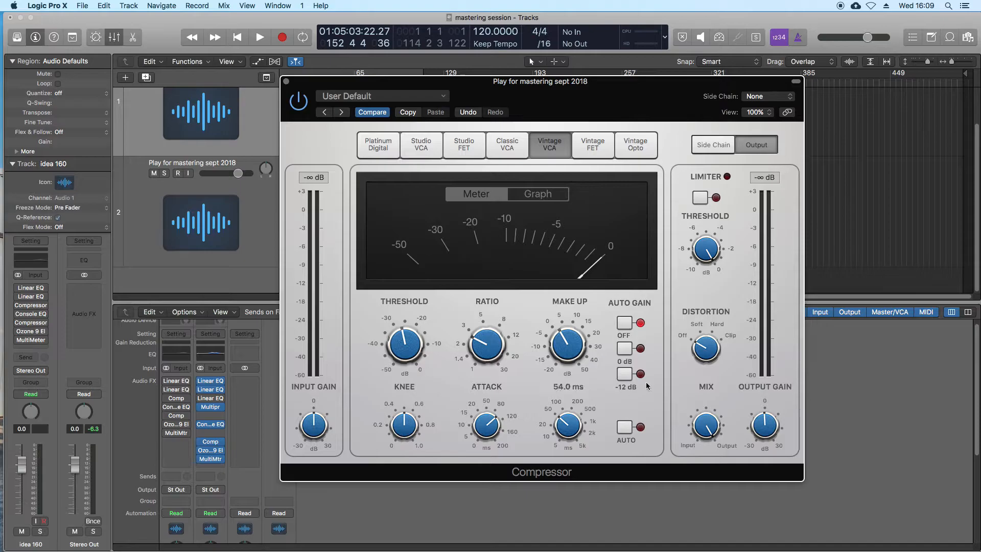
pyautogui.click(285, 82)
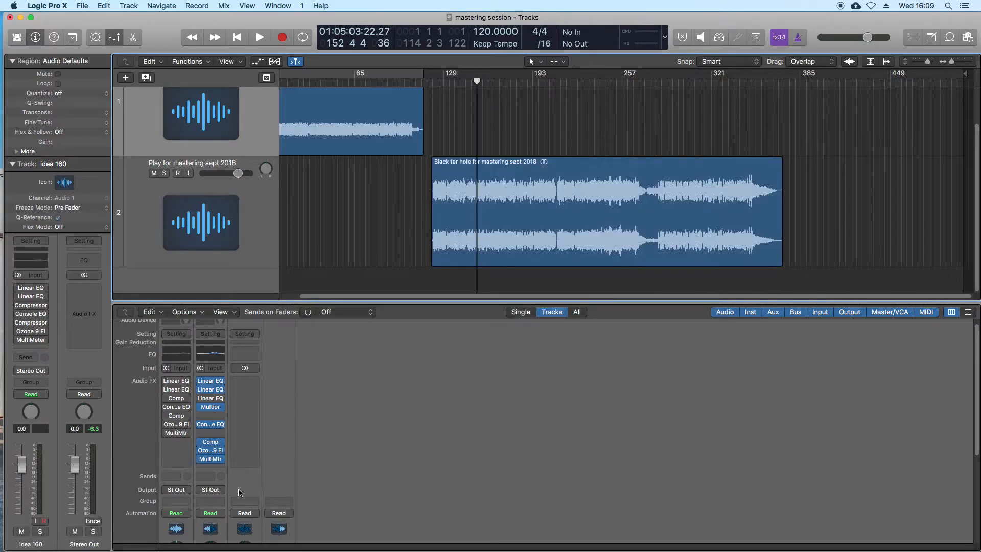
pyautogui.click(212, 451)
pyautogui.moveTo(509, 112); pyautogui.dragTo(462, 112)
pyautogui.click(217, 192)
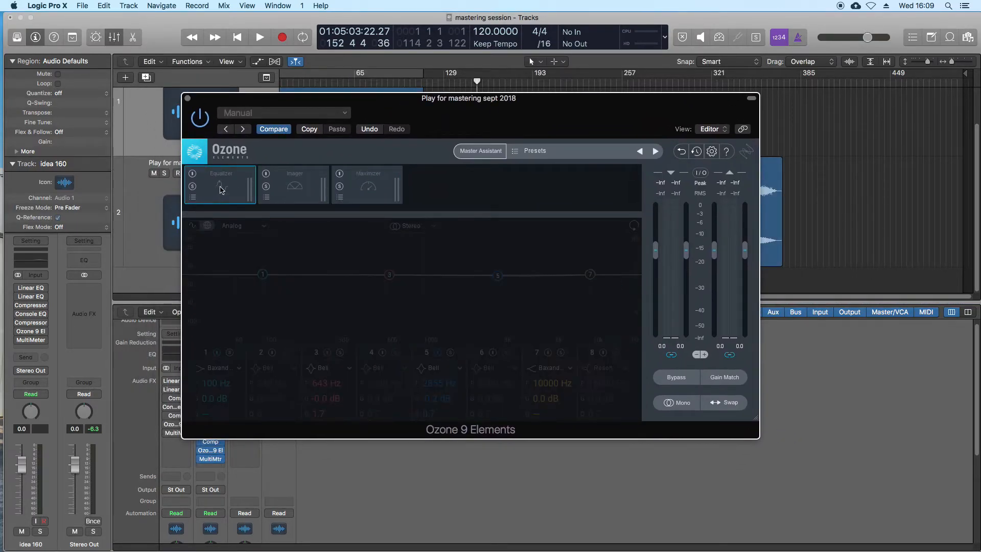
pyautogui.click(293, 185)
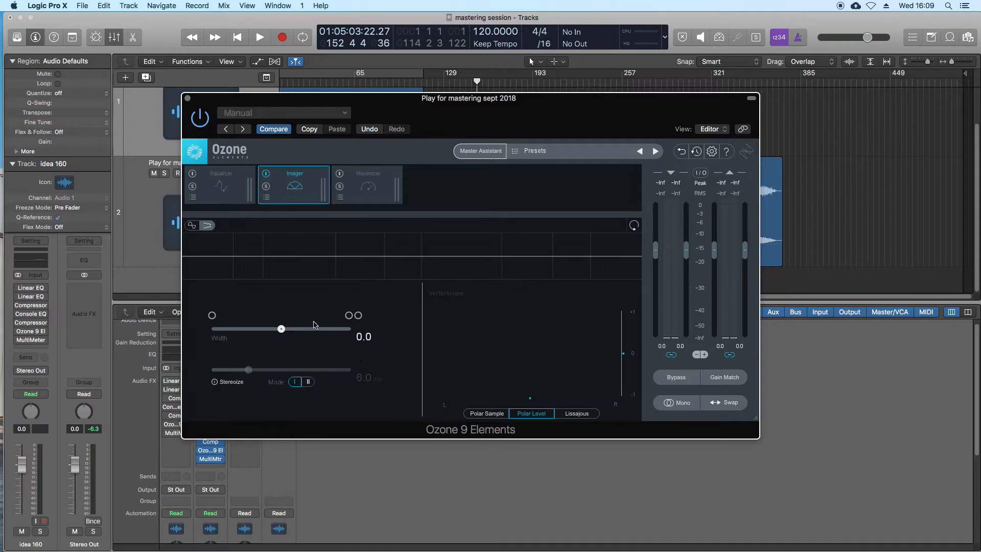
# - Try an Imager width of 23.0 during playback, comparing it with the module bypassed and active
pyautogui.press('space')
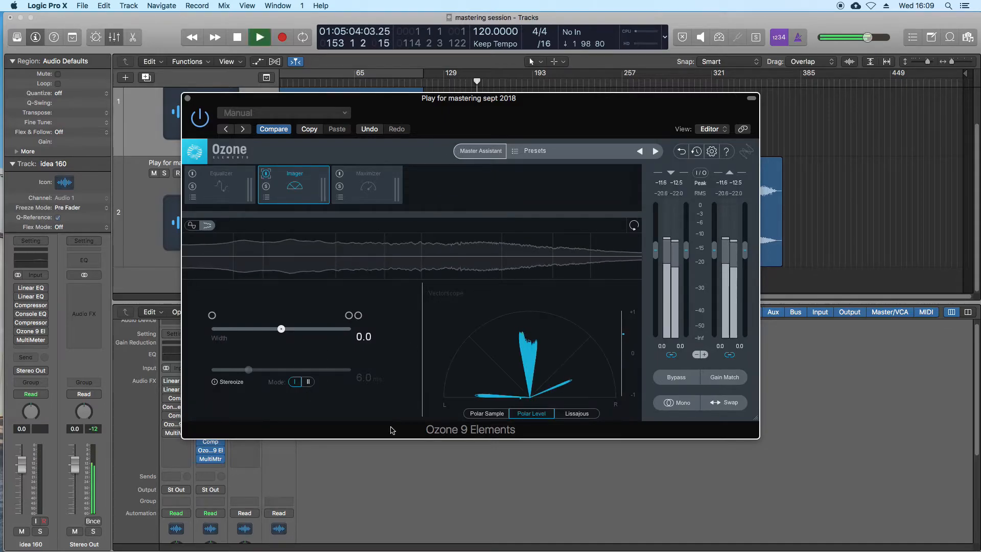
pyautogui.moveTo(281, 332); pyautogui.dragTo(297, 334)
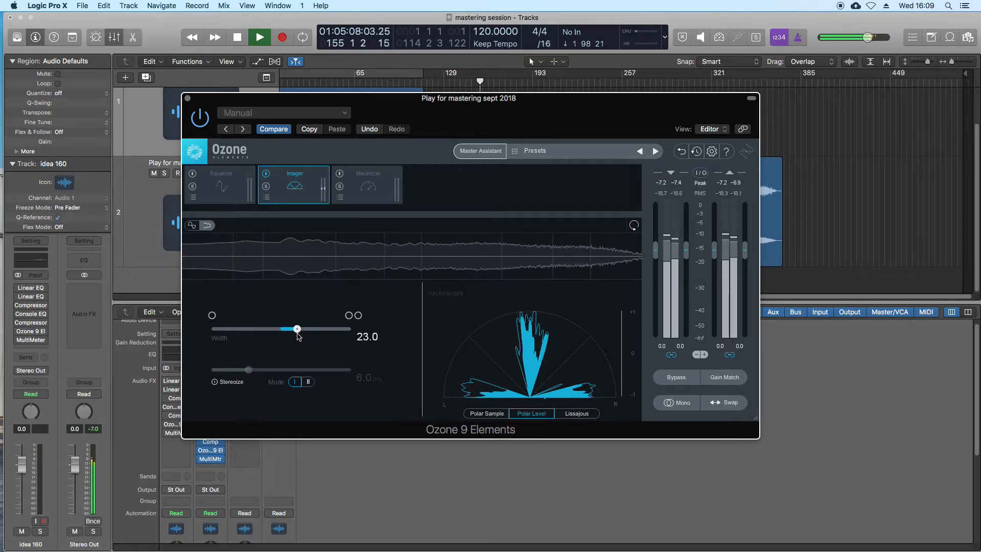
pyautogui.click(267, 174)
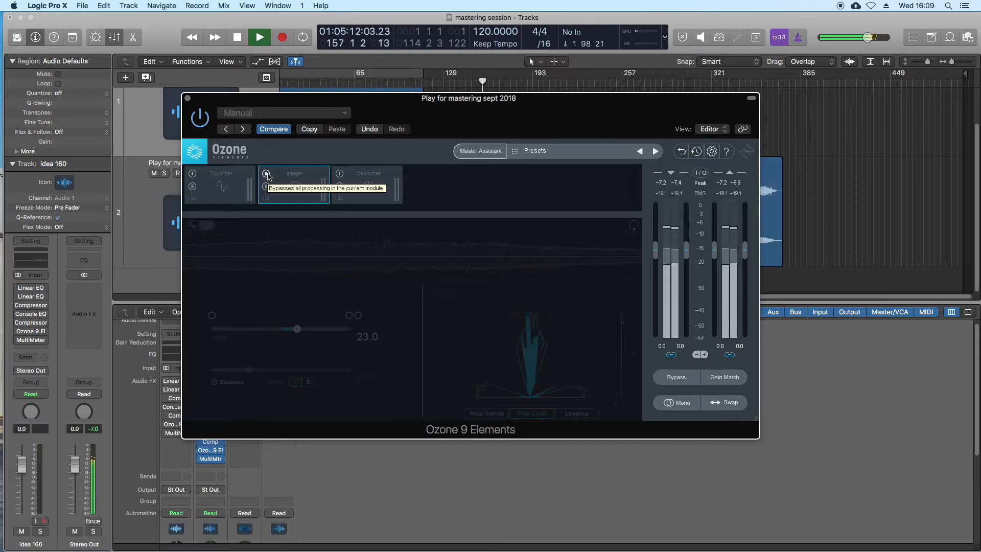
pyautogui.click(267, 174)
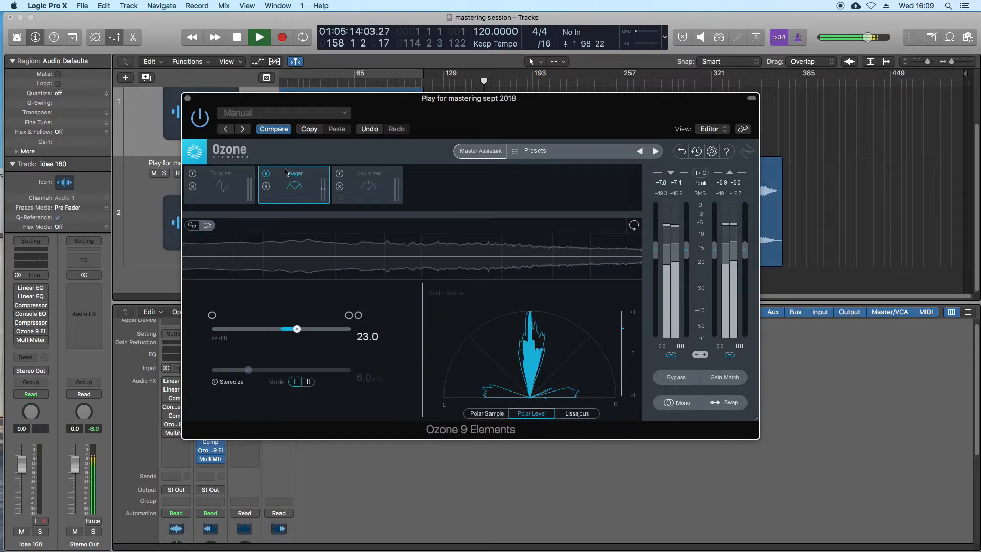
pyautogui.press('space')
# - Reduce the Imager width to 1.5 and reposition the Ozone window
pyautogui.moveTo(299, 331); pyautogui.dragTo(284, 336)
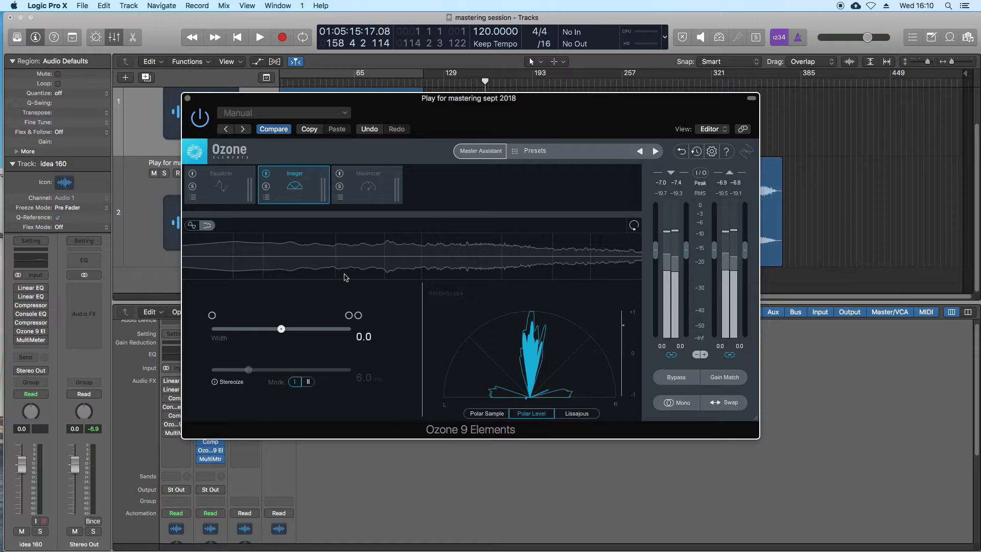
pyautogui.moveTo(518, 106); pyautogui.dragTo(545, 109)
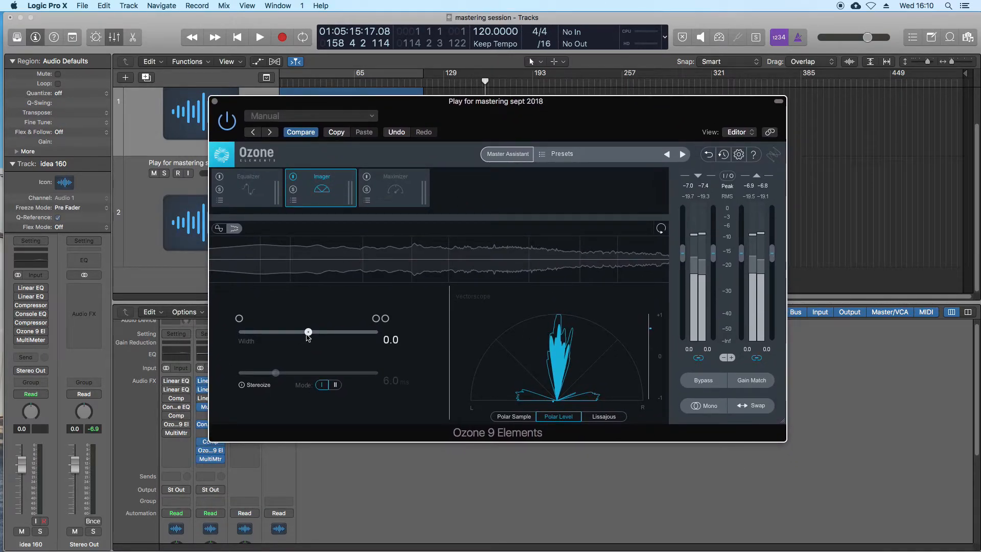
pyautogui.moveTo(309, 336); pyautogui.dragTo(302, 337)
pyautogui.moveTo(514, 122); pyautogui.dragTo(514, 123)
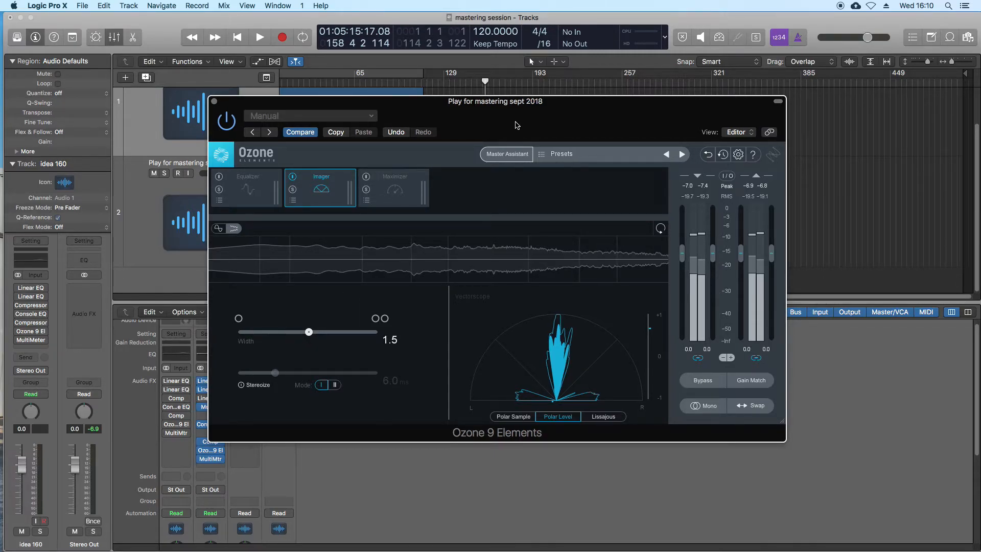
pyautogui.moveTo(518, 125); pyautogui.dragTo(532, 142)
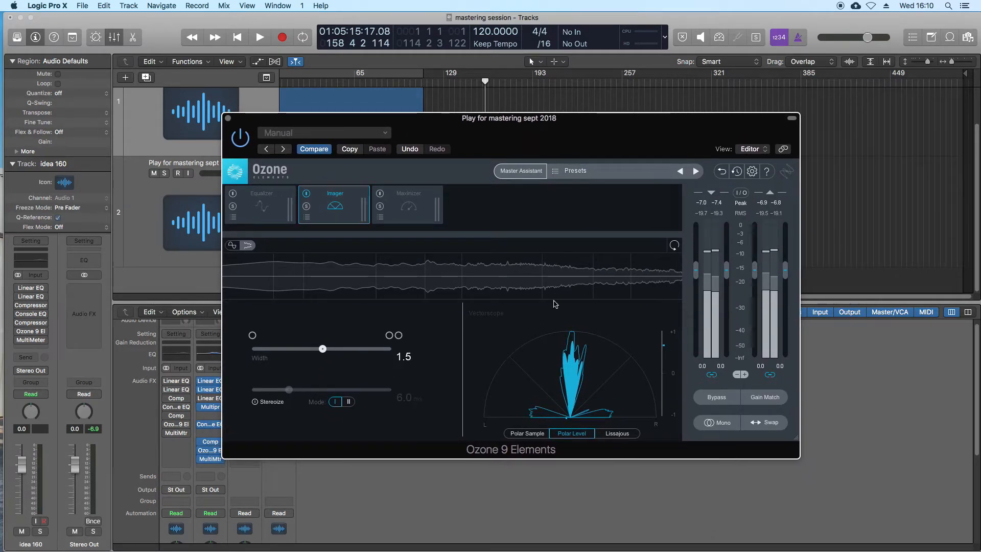
# - Play the song and compare Ozone's output in mono and stereo before stopping playback
pyautogui.press('space')
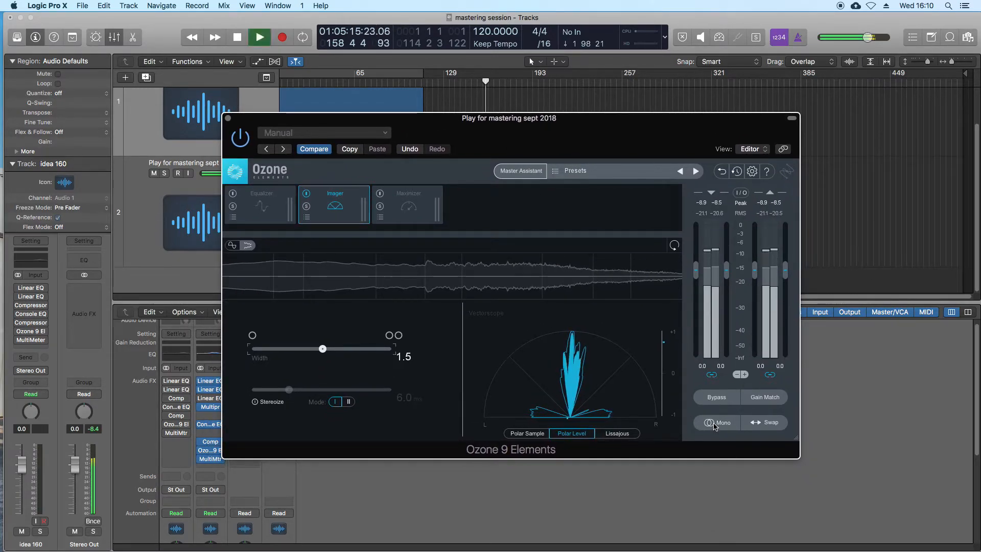
pyautogui.click(714, 424)
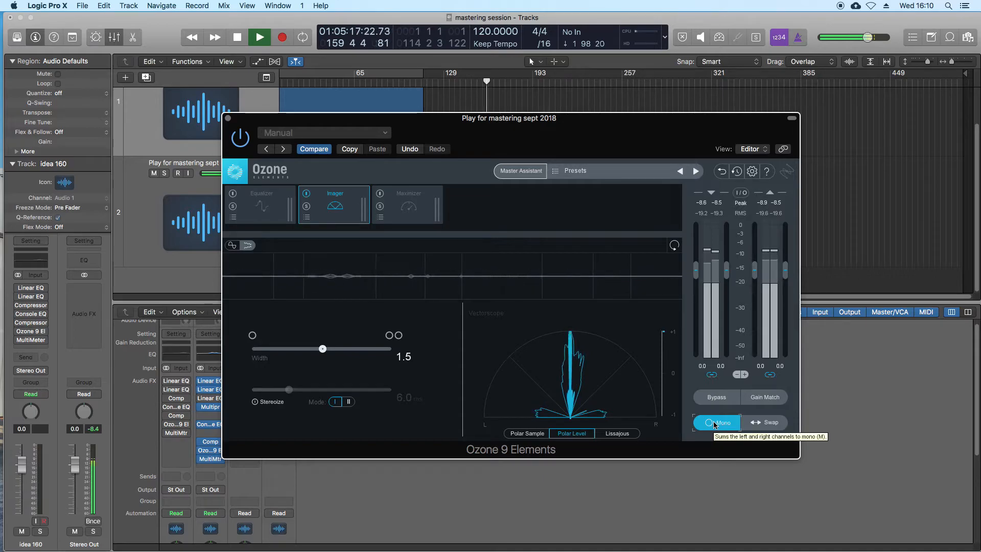
pyautogui.click(714, 424)
pyautogui.press('space')
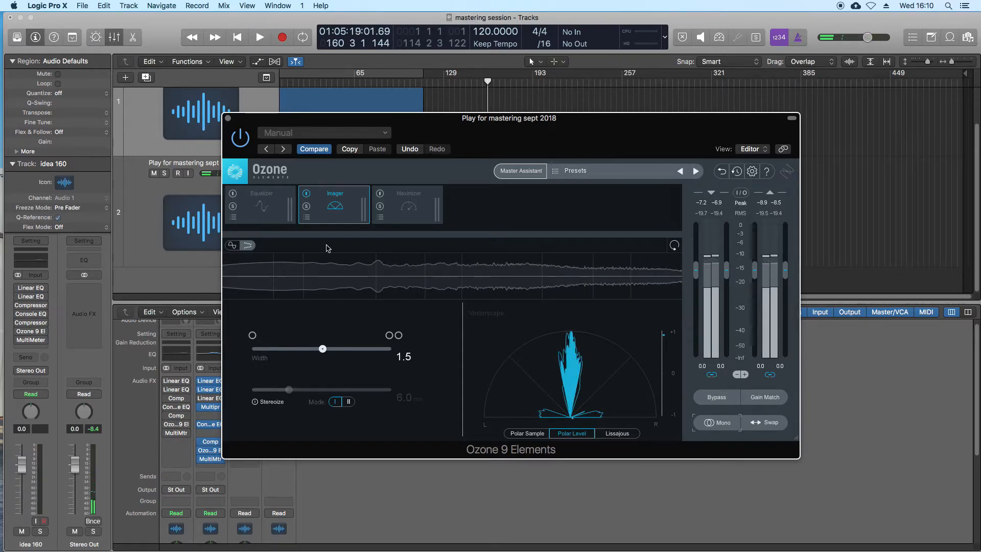
# - Enable Ozone's Maximizer and raise its threshold to 0.0 dB
pyautogui.moveTo(591, 158); pyautogui.dragTo(608, 140)
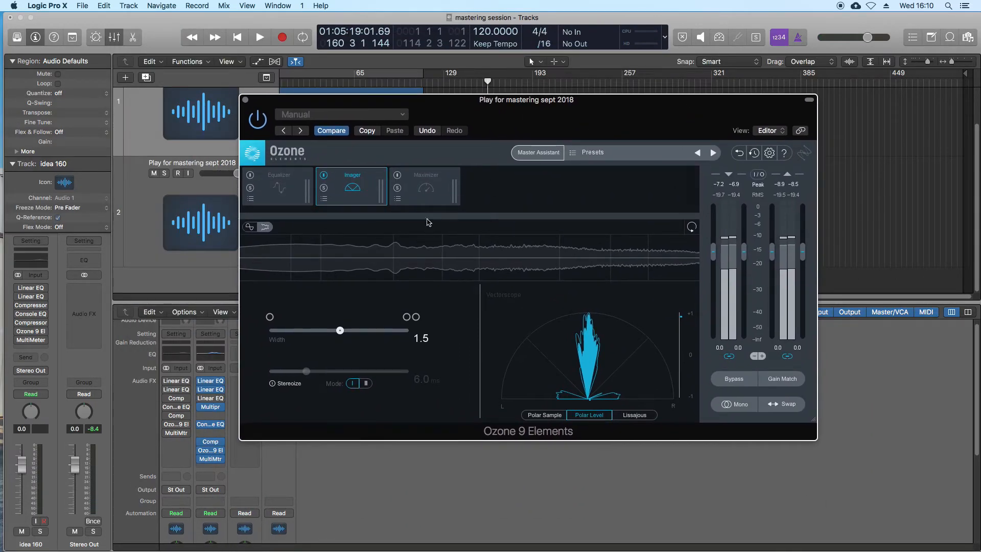
pyautogui.click(426, 187)
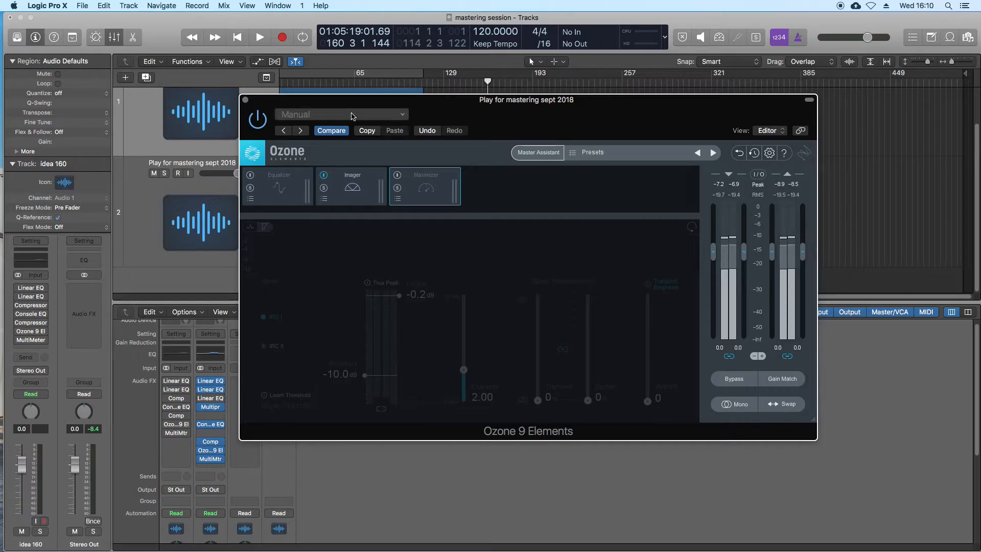
pyautogui.moveTo(342, 376); pyautogui.dragTo(404, 314)
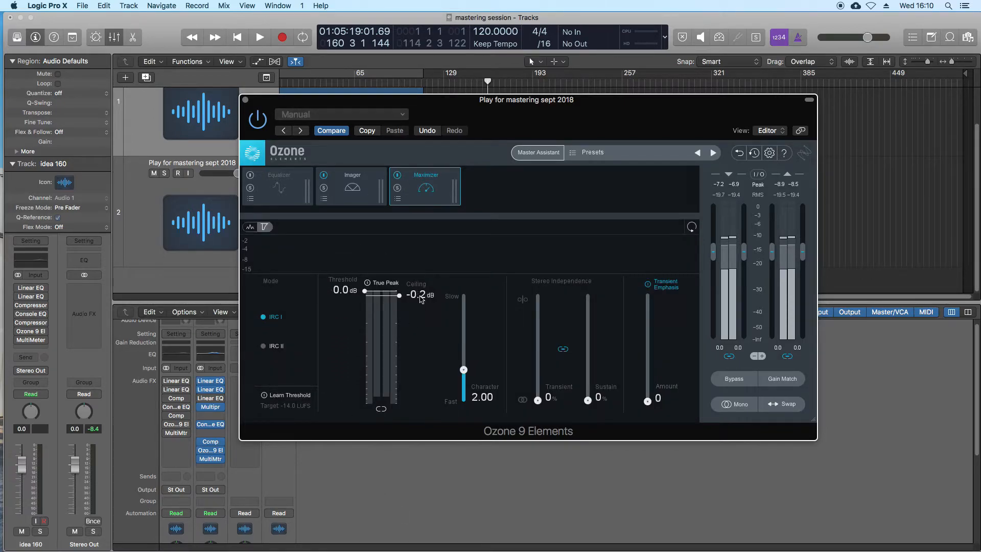
# - Move the Ozone window clear of the mixer and reset the channels' peak level readings
pyautogui.moveTo(483, 102); pyautogui.dragTo(580, 100)
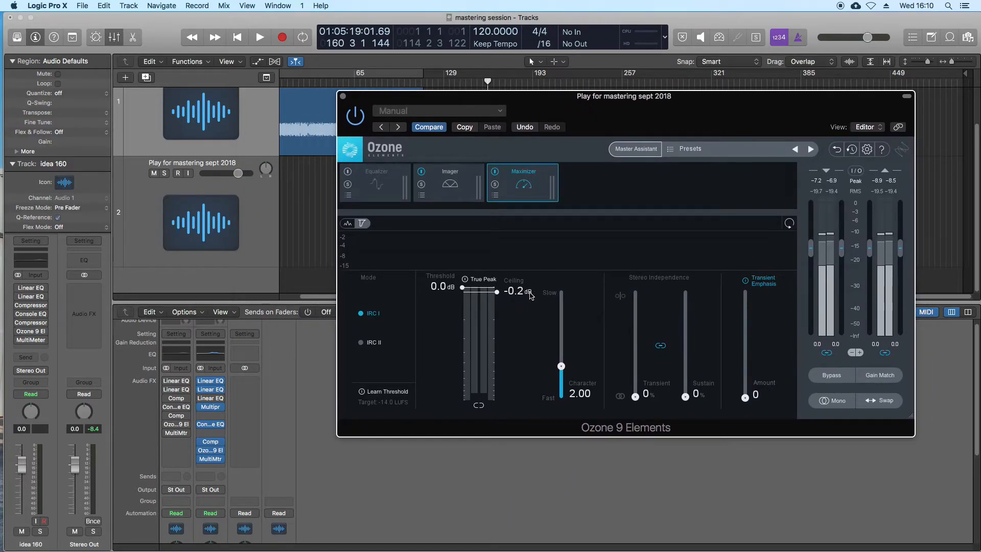
pyautogui.scroll(-5, 238, 476)
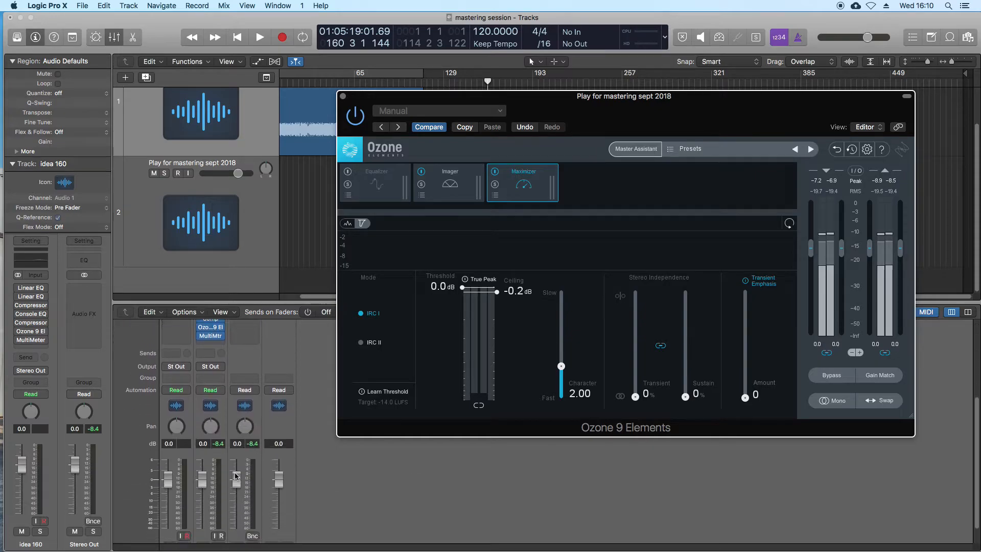
pyautogui.click(217, 447)
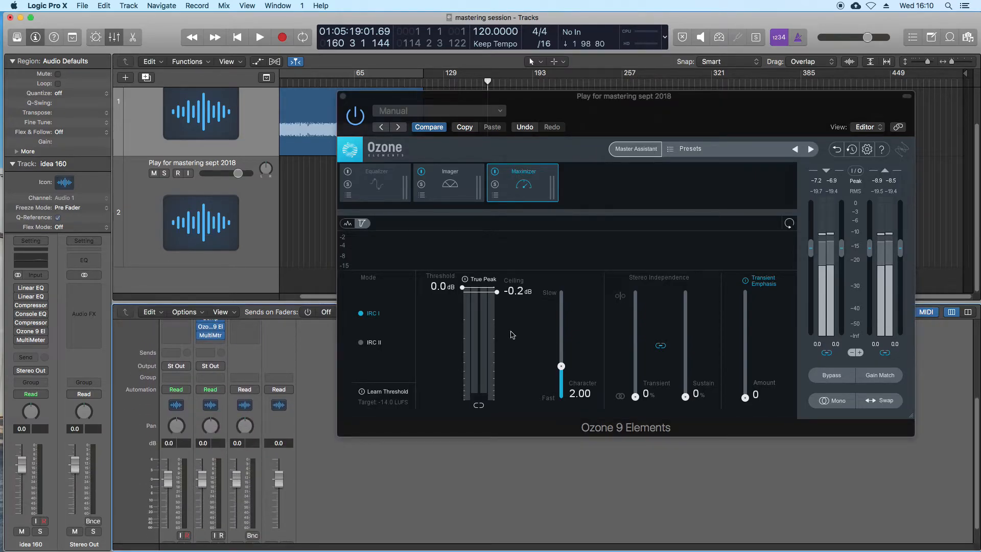
# - Open the second track's MultiMeter and arrange its window beside Ozone so both can be watched
pyautogui.scroll(4, 267, 443)
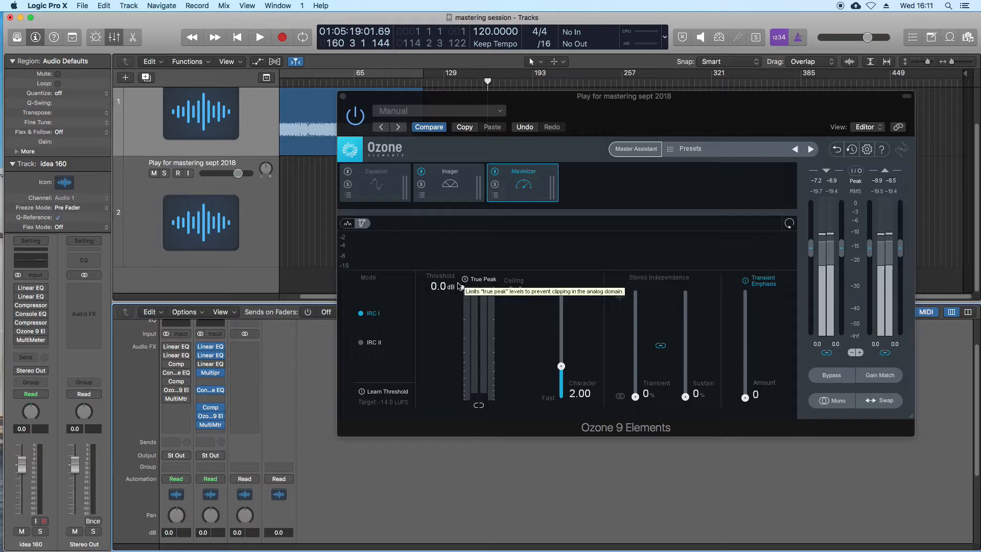
pyautogui.click(210, 425)
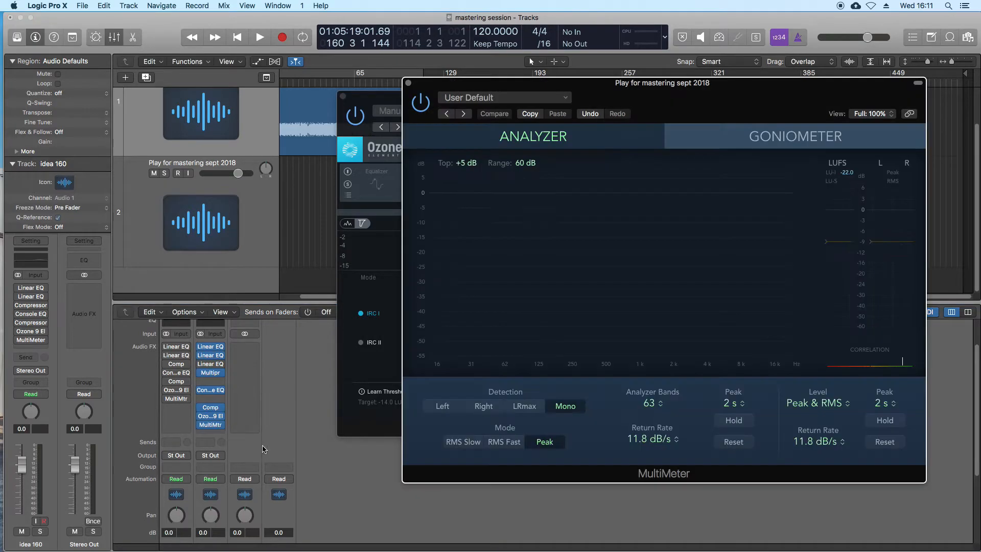
pyautogui.moveTo(714, 121); pyautogui.dragTo(318, 63)
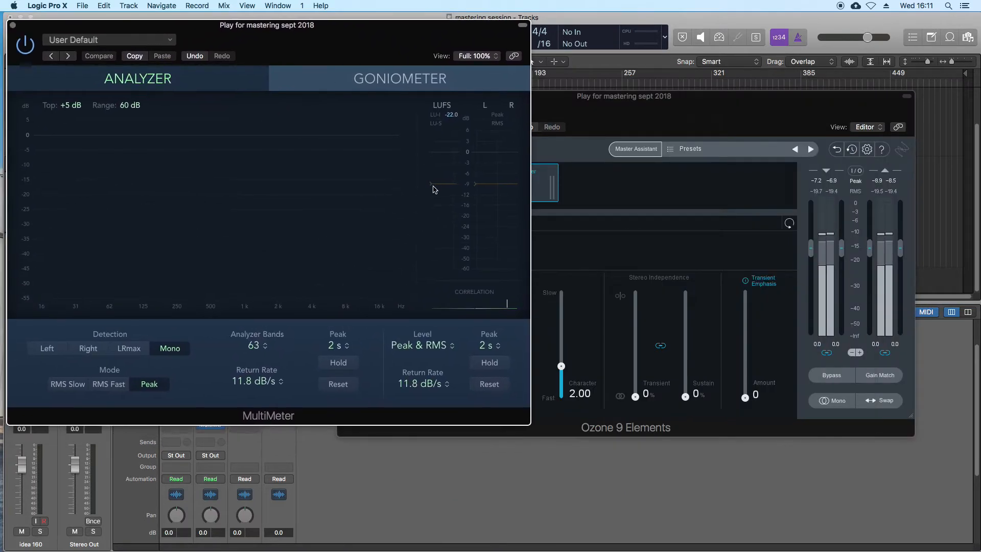
pyautogui.moveTo(620, 127); pyautogui.dragTo(638, 139)
# - Play the song and lower the Maximizer threshold to -10.1 dB, checking the loudness in MultiMeter
pyautogui.press('space')
pyautogui.moveTo(577, 107); pyautogui.dragTo(586, 196)
pyautogui.moveTo(477, 387); pyautogui.dragTo(477, 471)
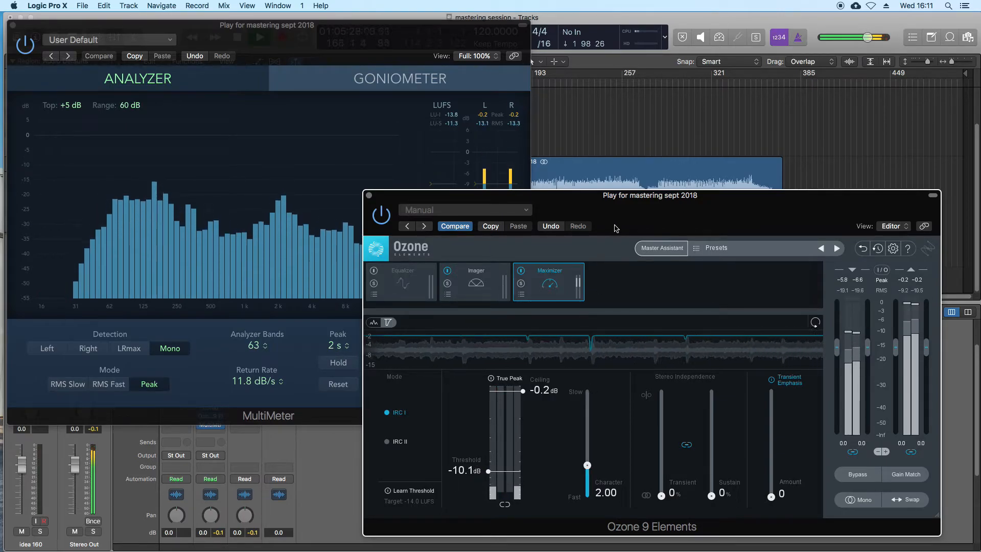
pyautogui.click(451, 117)
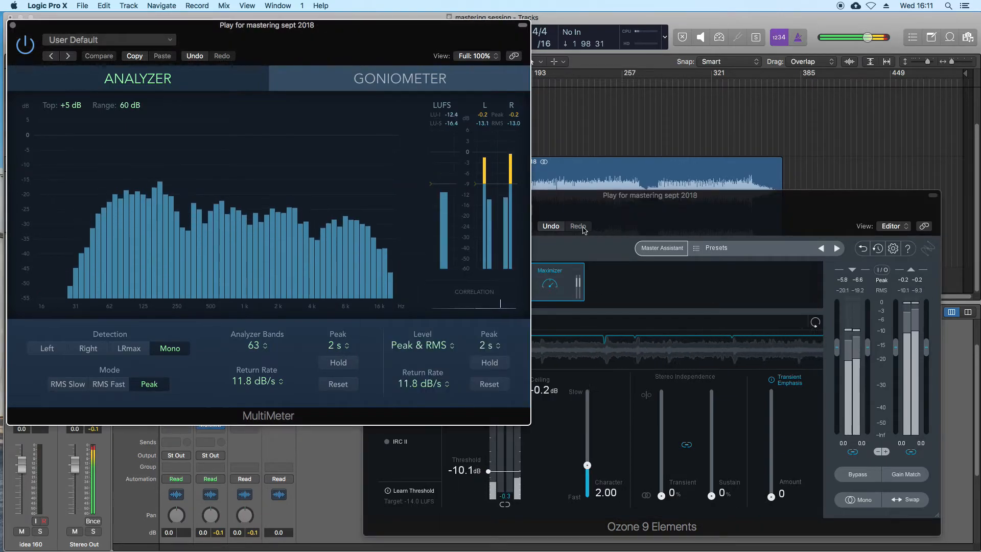
pyautogui.moveTo(655, 225); pyautogui.dragTo(612, 189)
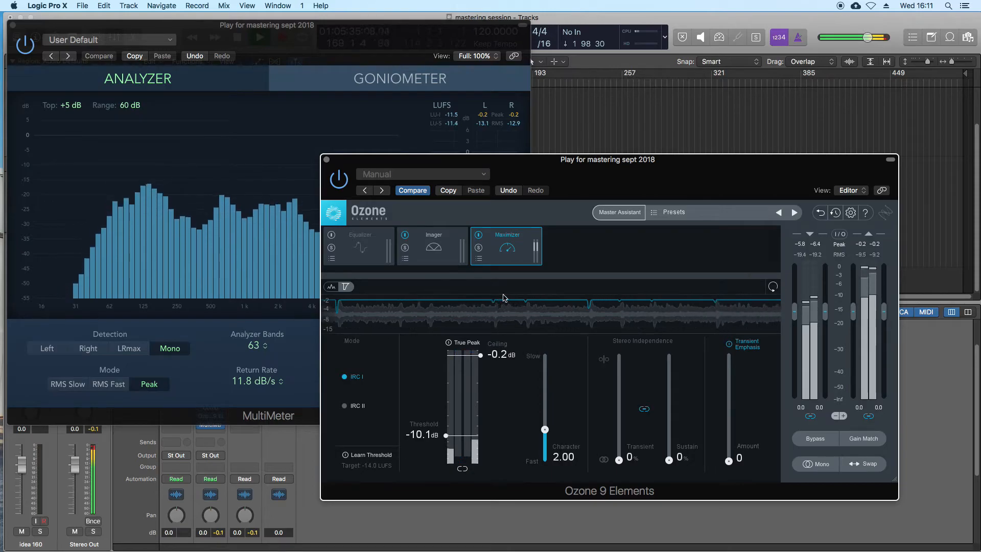
pyautogui.moveTo(595, 175); pyautogui.dragTo(673, 121)
# - Switch to TotalMix FX to check the Phones 2 output level and return to Logic Pro X
pyautogui.moveTo(11, 444)
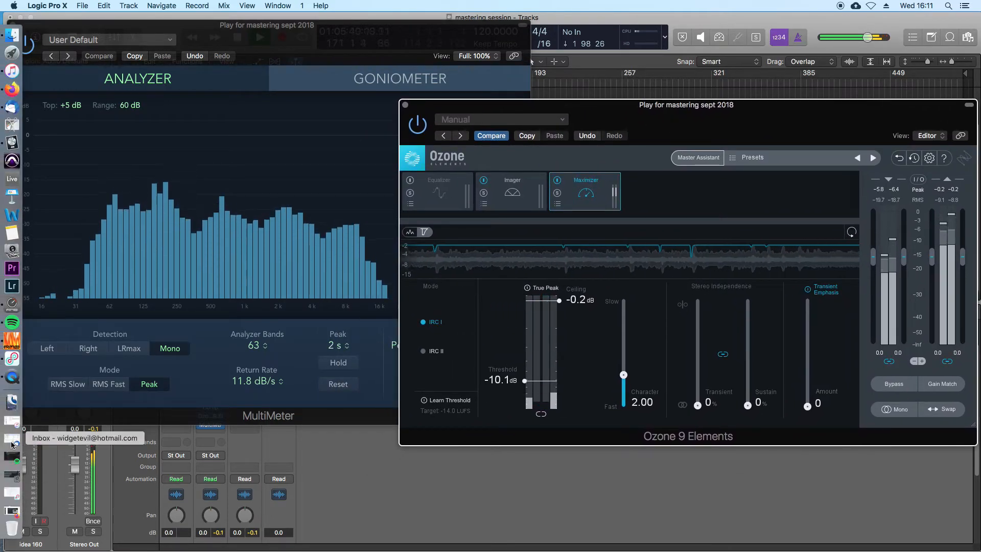
pyautogui.click(11, 338)
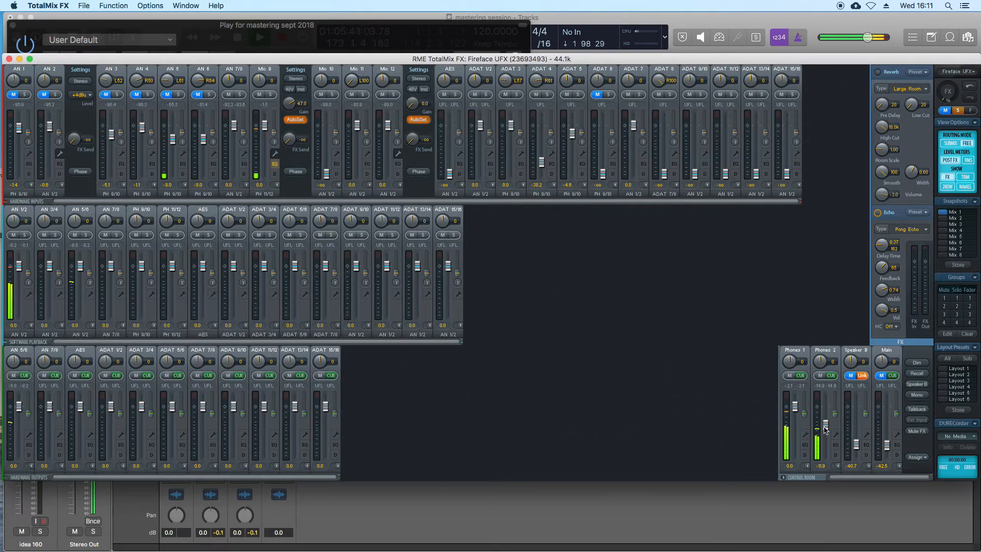
pyautogui.click(20, 60)
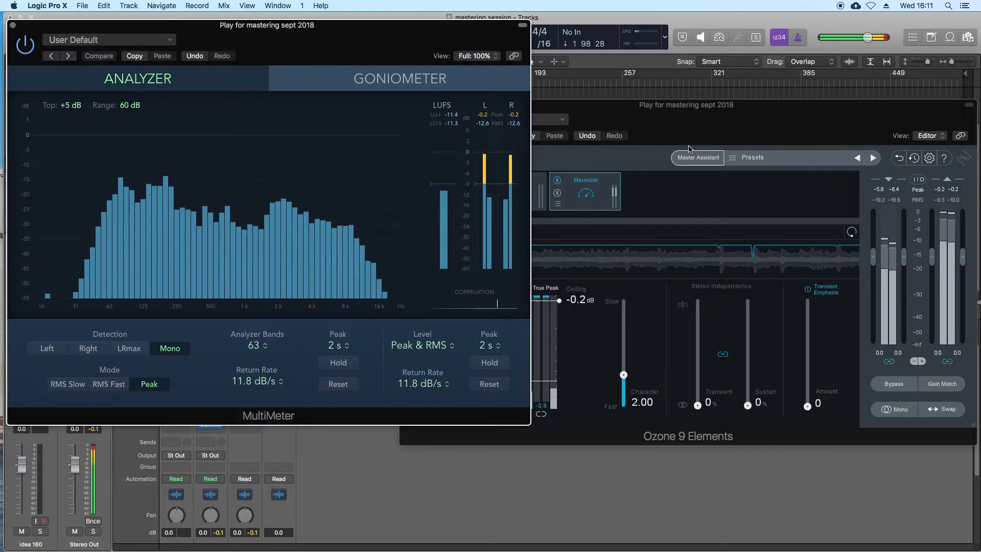
# - Lower the Maximizer threshold to -11.1 dB and move the Ozone window aside
pyautogui.click(666, 130)
pyautogui.moveTo(501, 379); pyautogui.dragTo(501, 382)
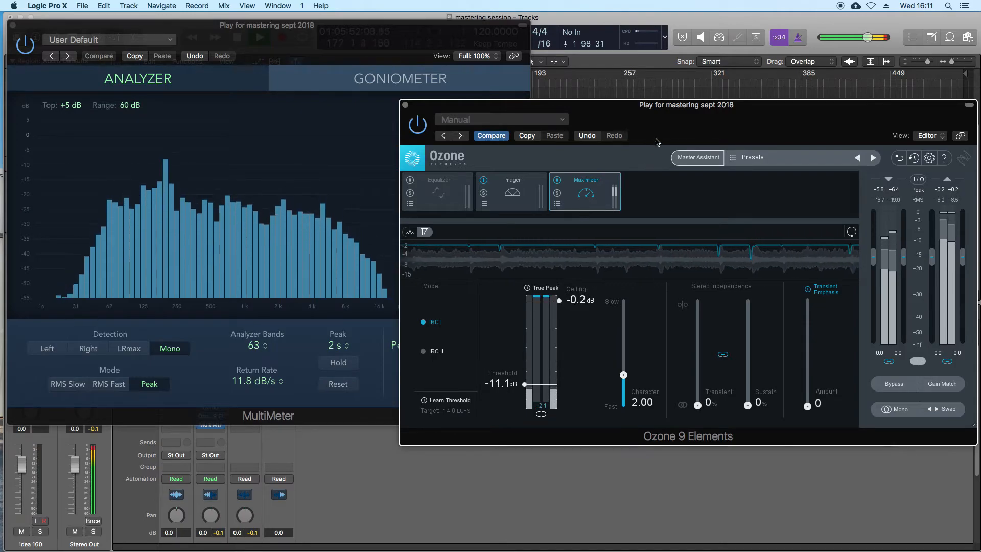
pyautogui.moveTo(655, 145); pyautogui.dragTo(587, 171)
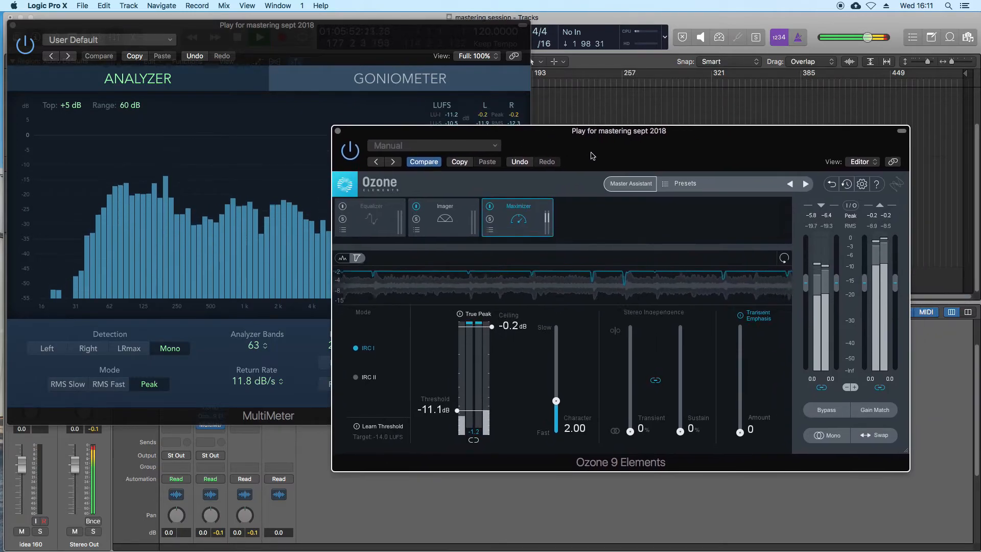
# - Check the song's LUFS loudness in MultiMeter and close the Ozone window
pyautogui.click(474, 79)
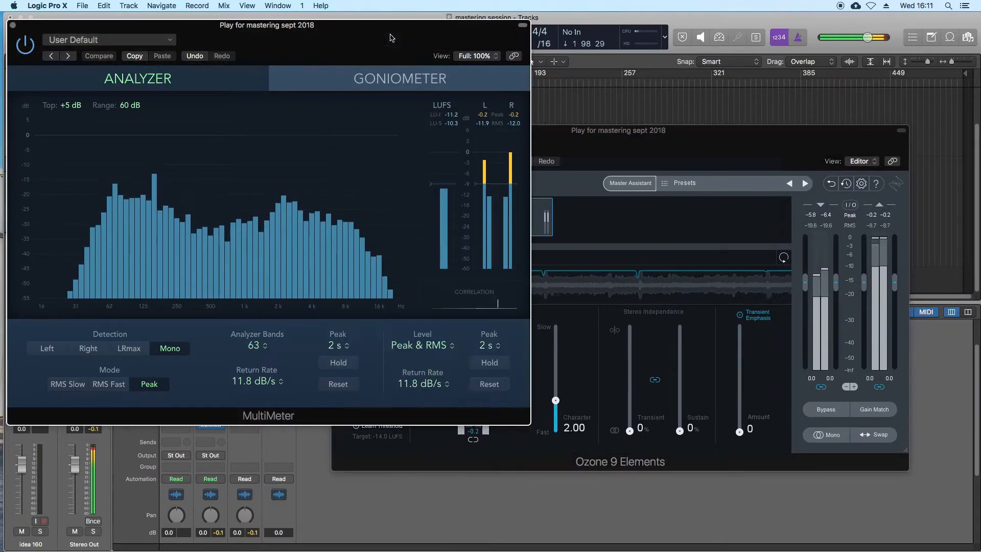
pyautogui.click(601, 152)
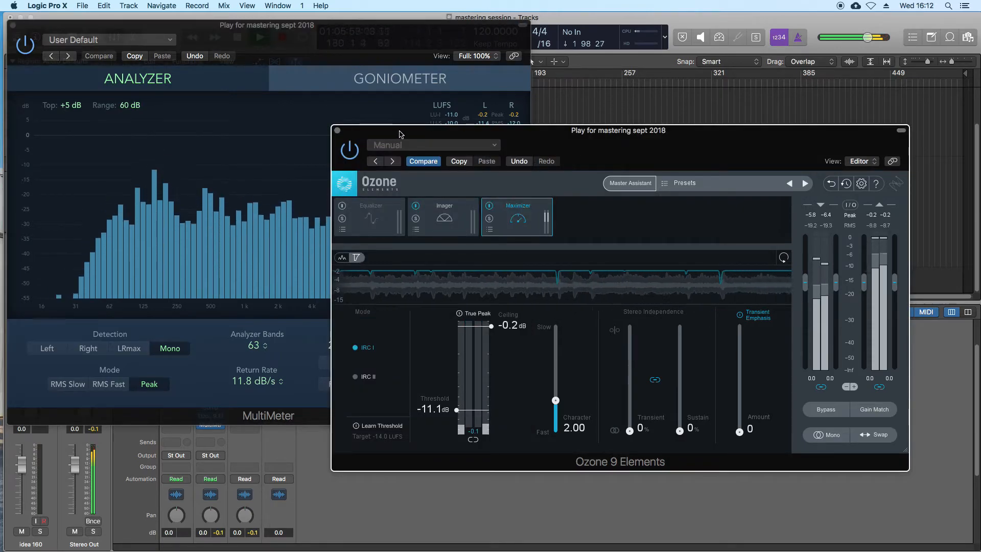
pyautogui.click(337, 130)
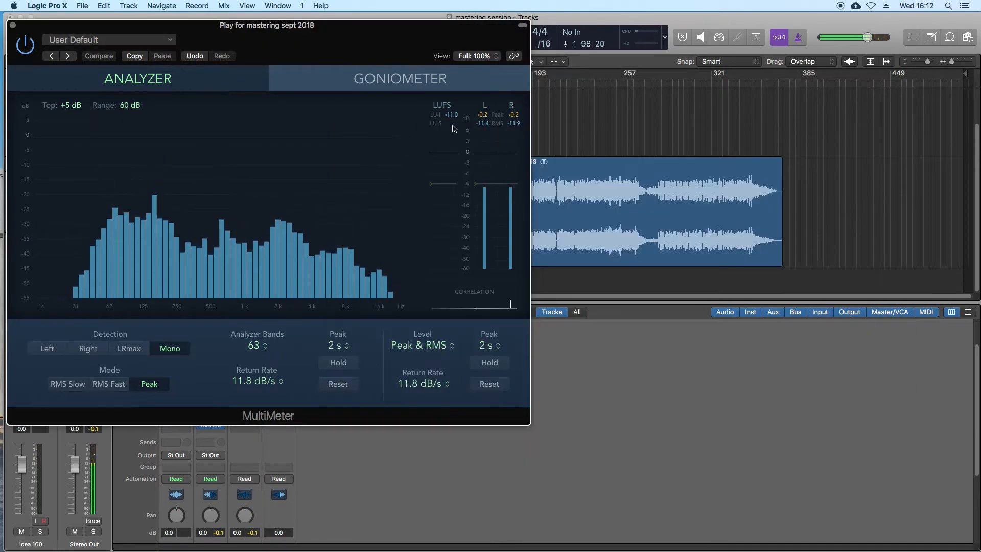
# - Stop the song's playback and move the MultiMeter window away from the channel strips
pyautogui.press('space')
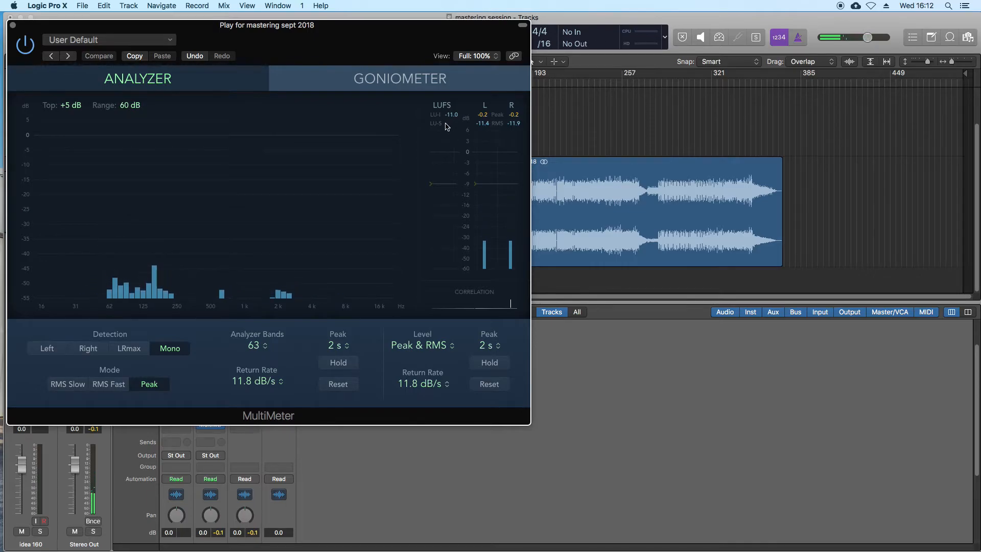
pyautogui.moveTo(346, 44); pyautogui.dragTo(463, 98)
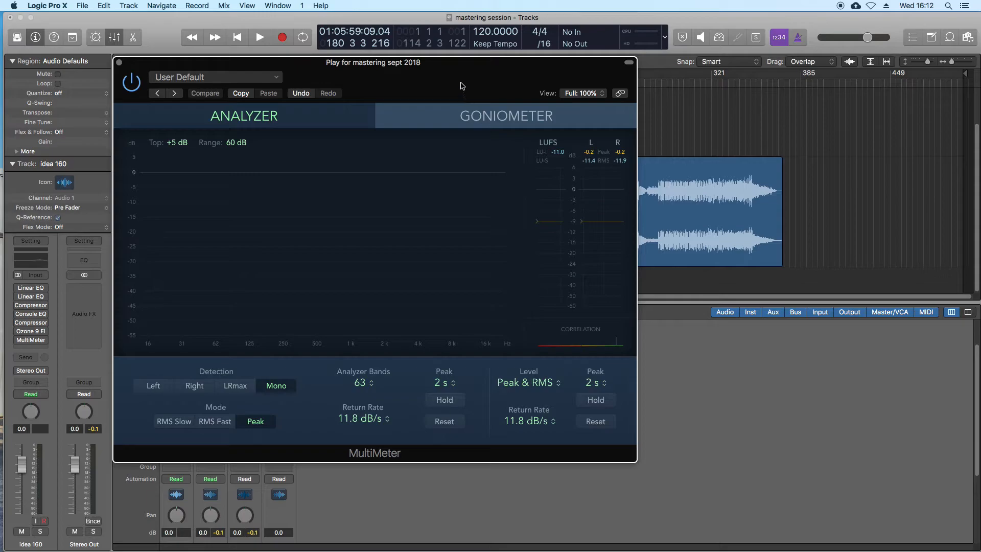
# - Switch to iTunes, search the library for "digital bath" and play Digital Bath by Deftones
pyautogui.moveTo(2, 130)
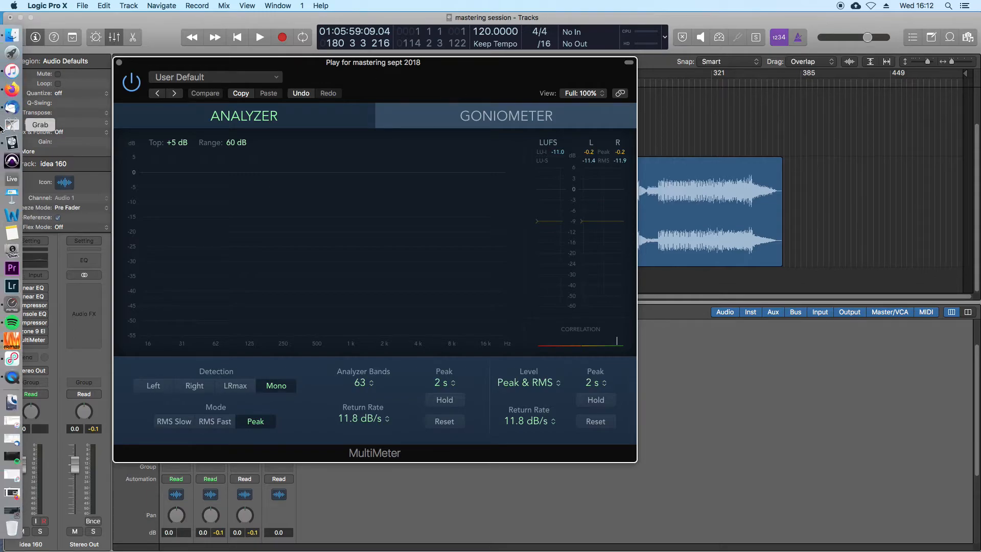
pyautogui.click(11, 72)
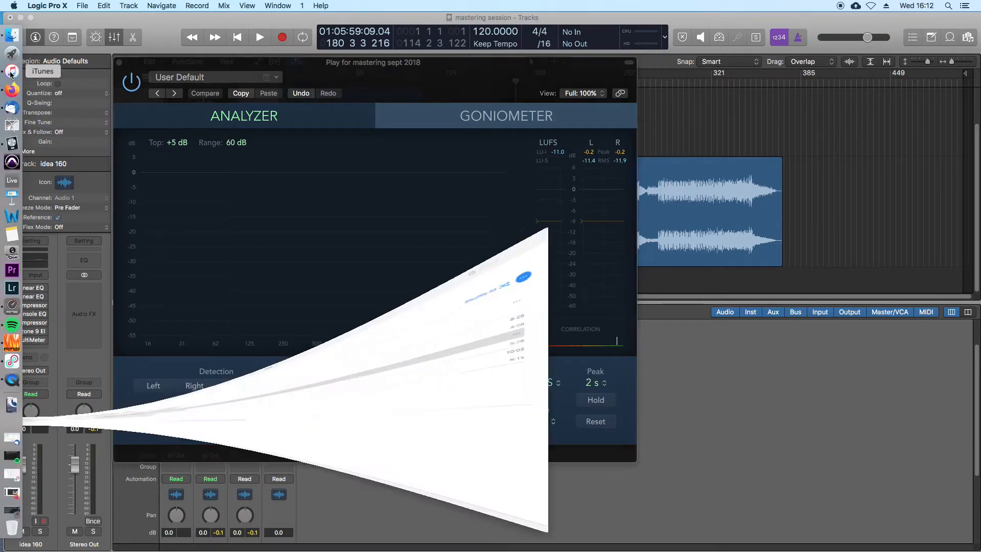
pyautogui.click(61, 135)
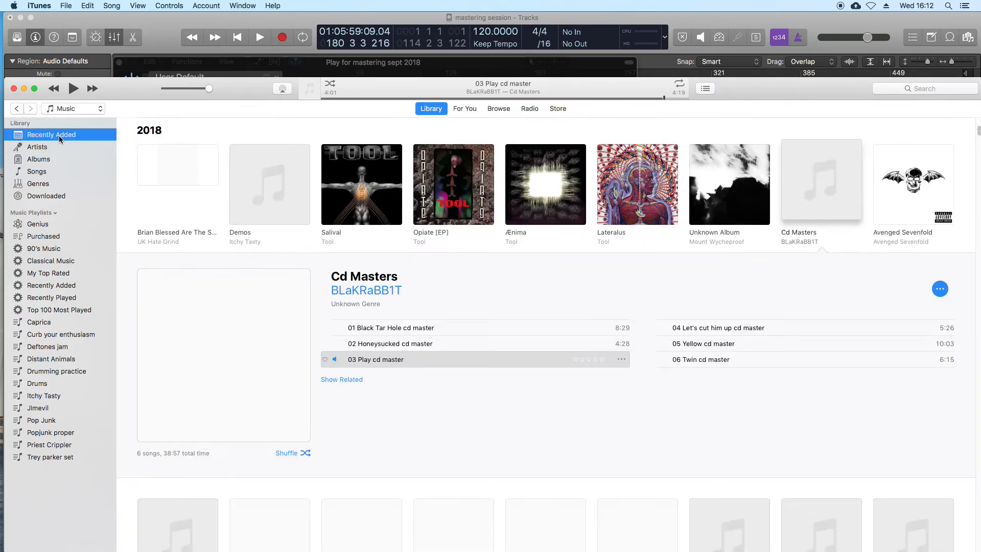
pyautogui.click(51, 148)
pyautogui.click(915, 89)
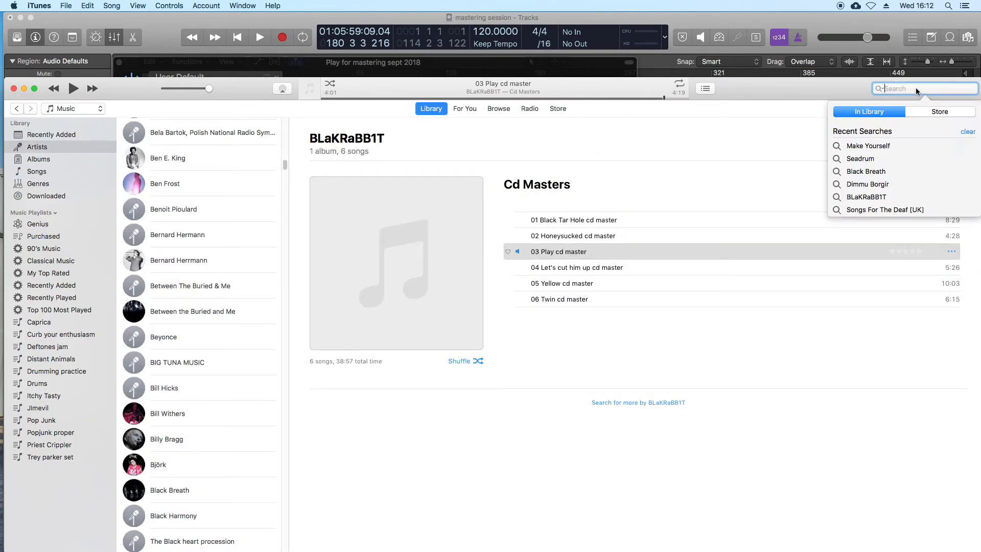
pyautogui.write('digital bath')
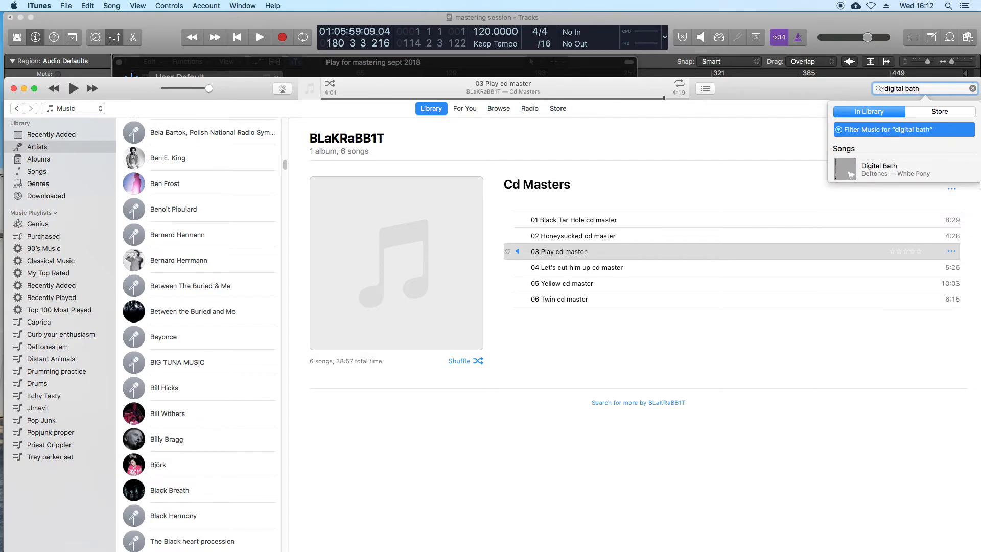
pyautogui.click(906, 177)
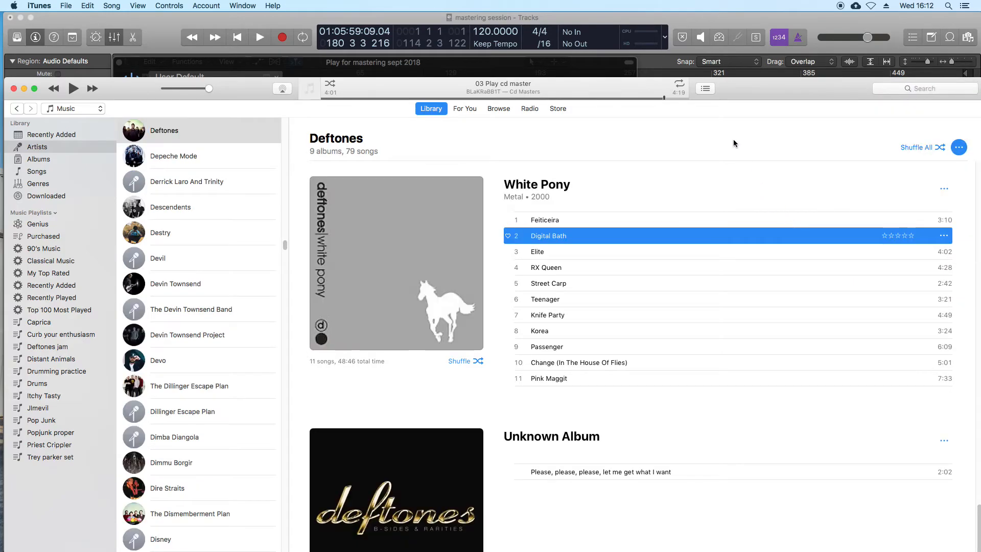
pyautogui.doubleClick(564, 238)
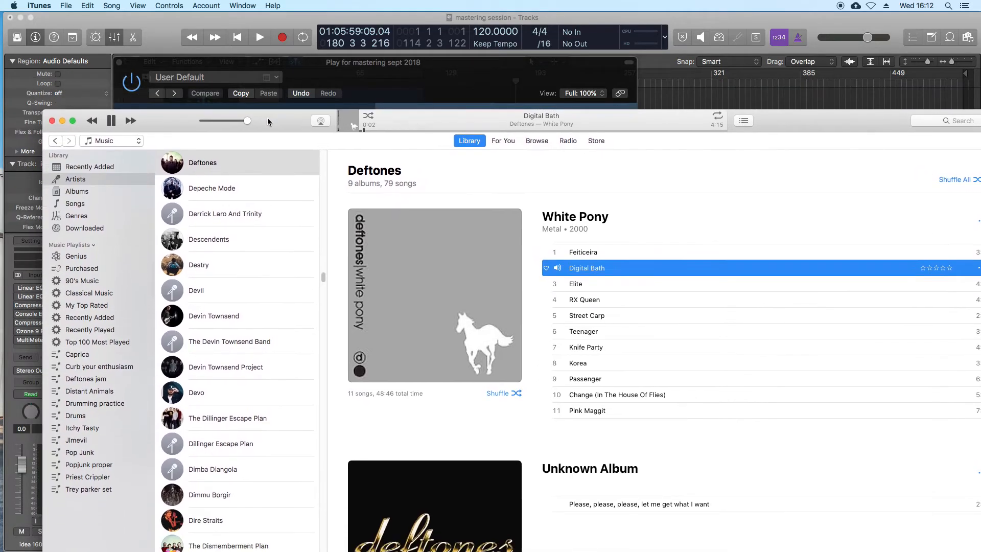
# - Reposition the iTunes window so Logic Pro X shows behind it, and pause Digital Bath
pyautogui.doubleClick(233, 95)
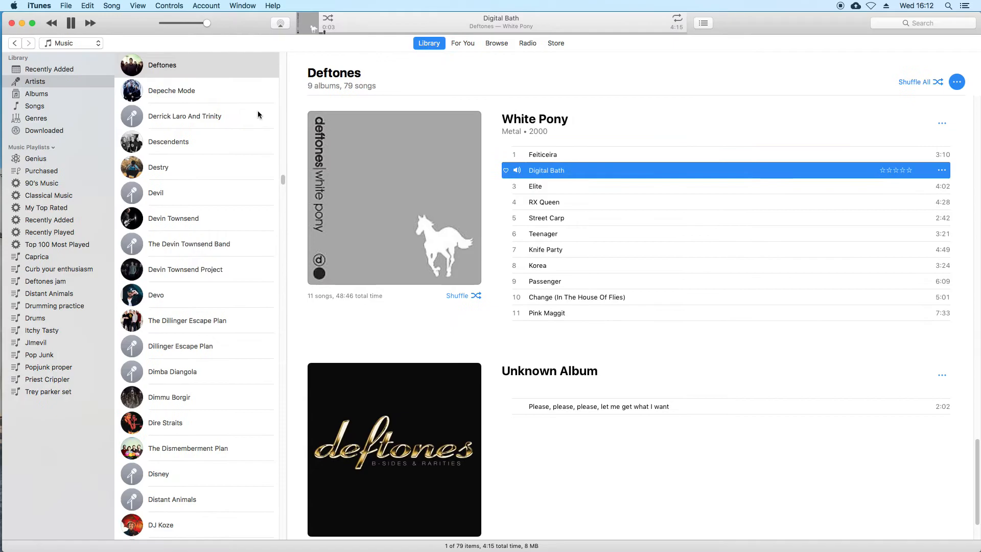
pyautogui.doubleClick(123, 29)
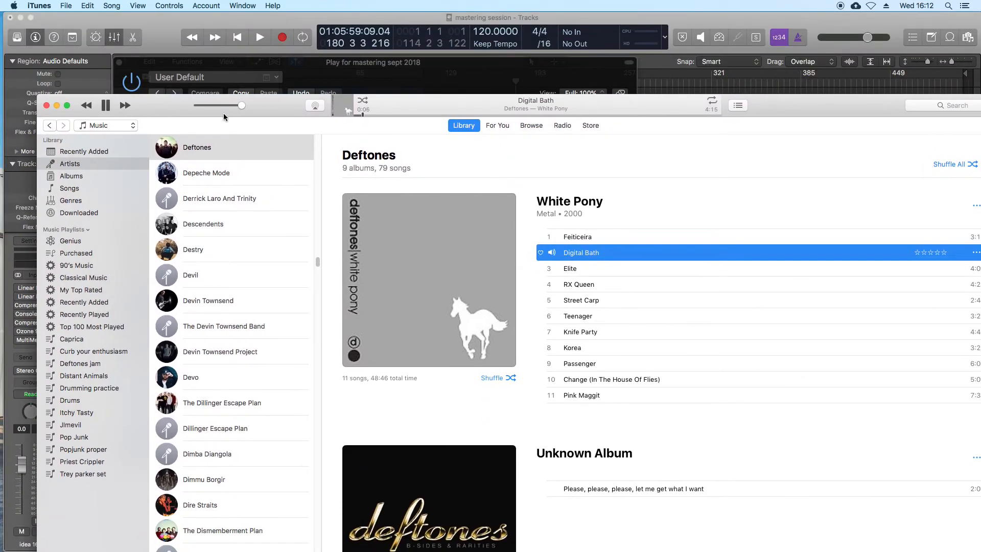
pyautogui.press('space')
pyautogui.press('space')
# - Return to Logic Pro X and play the mastered song from the loud section after its quiet break
pyautogui.press('super+Tab')
pyautogui.press('space')
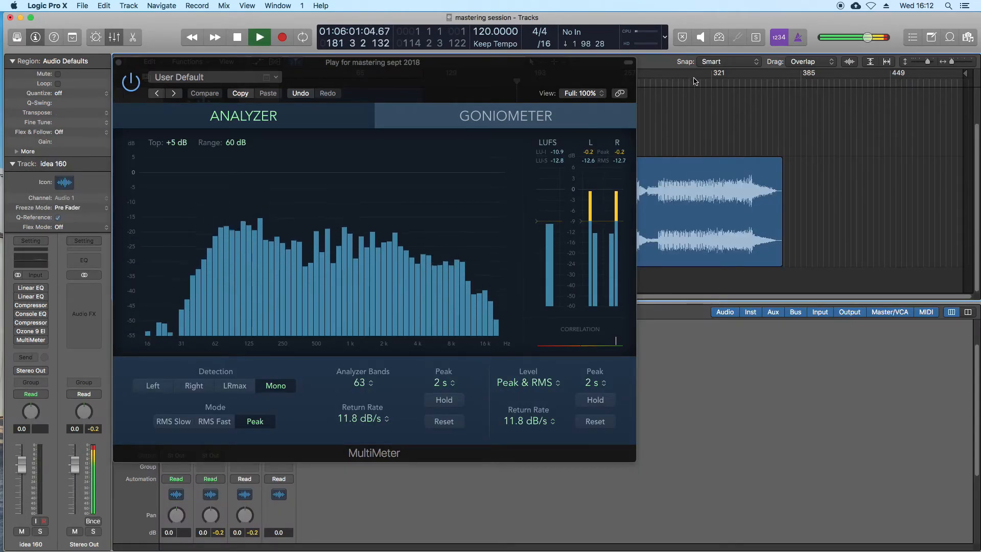
pyautogui.click(683, 88)
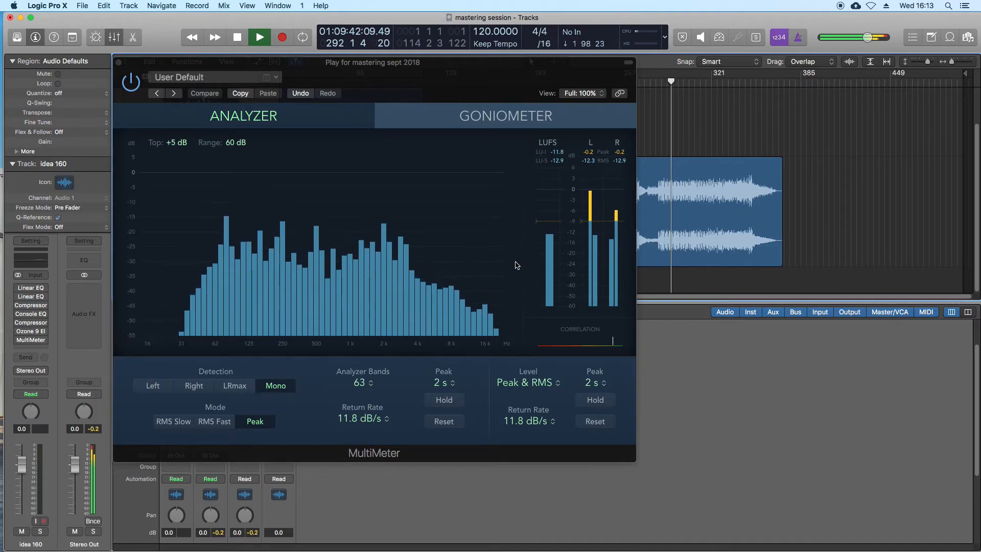
# - Stop the song, resume Digital Bath in iTunes, adjust the iTunes volume and skip to the middle of the track
pyautogui.press('space')
pyautogui.press('super+Tab')
pyautogui.press('space')
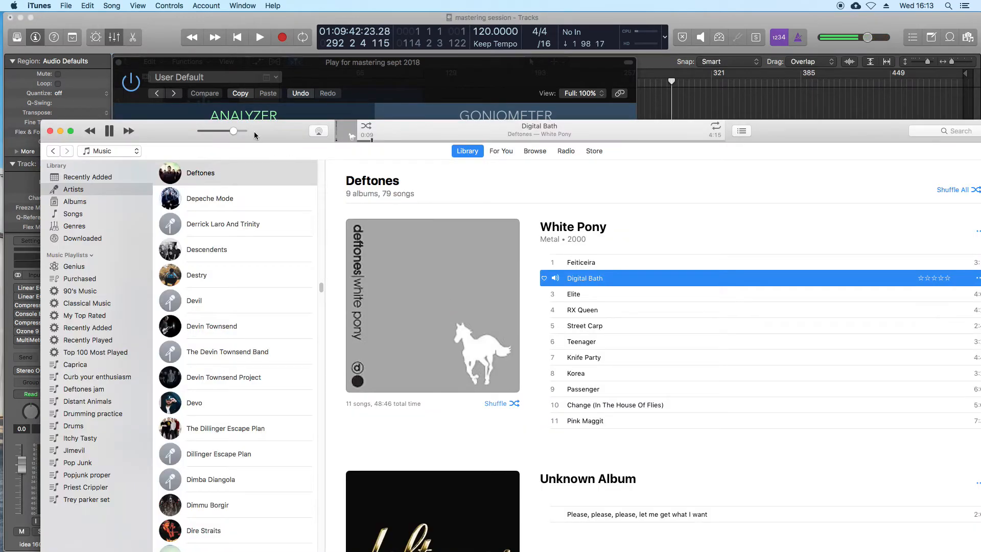
pyautogui.moveTo(237, 132); pyautogui.dragTo(241, 133)
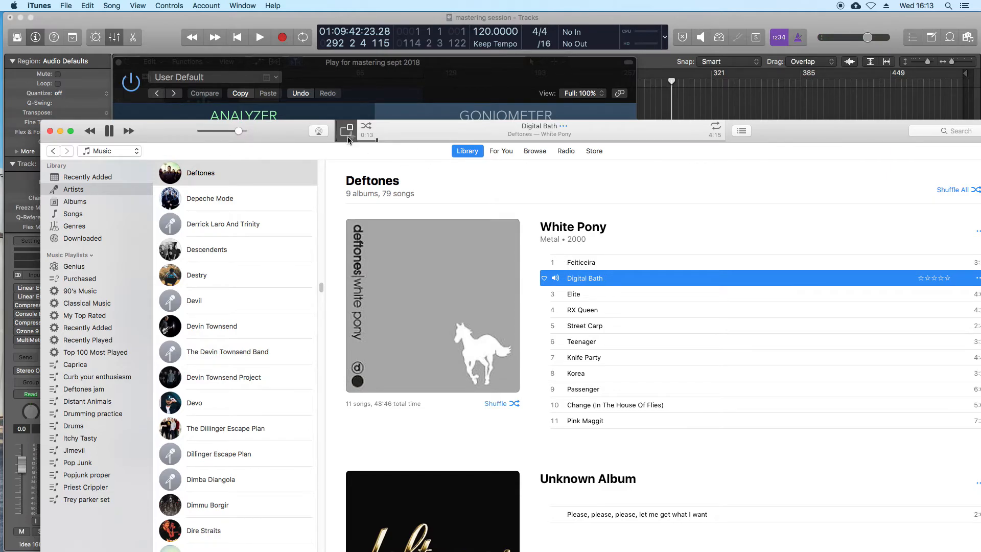
pyautogui.click(488, 139)
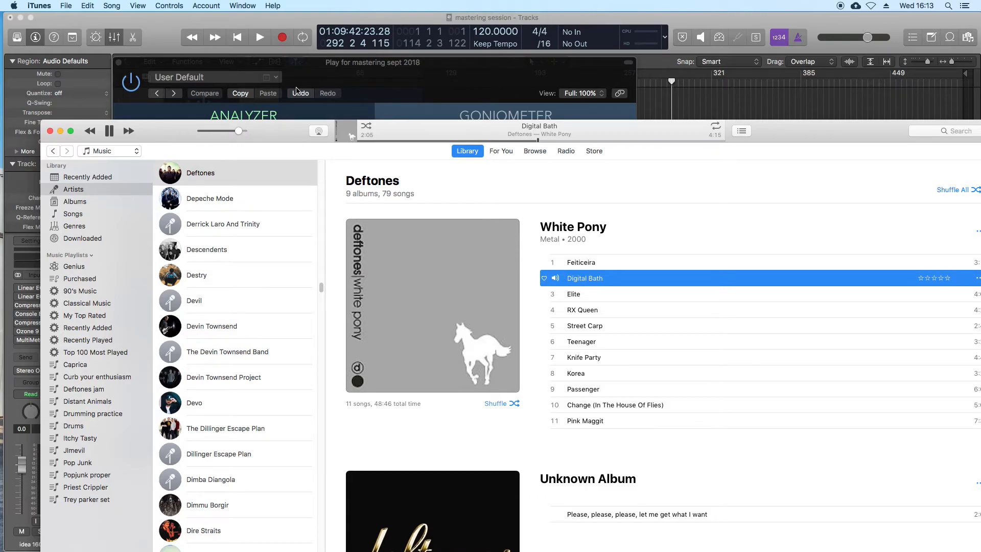
# - Return to MultiMeter in Logic Pro X and briefly play the mastered song to compare its loudness with the reference
pyautogui.click(341, 83)
pyautogui.press('space')
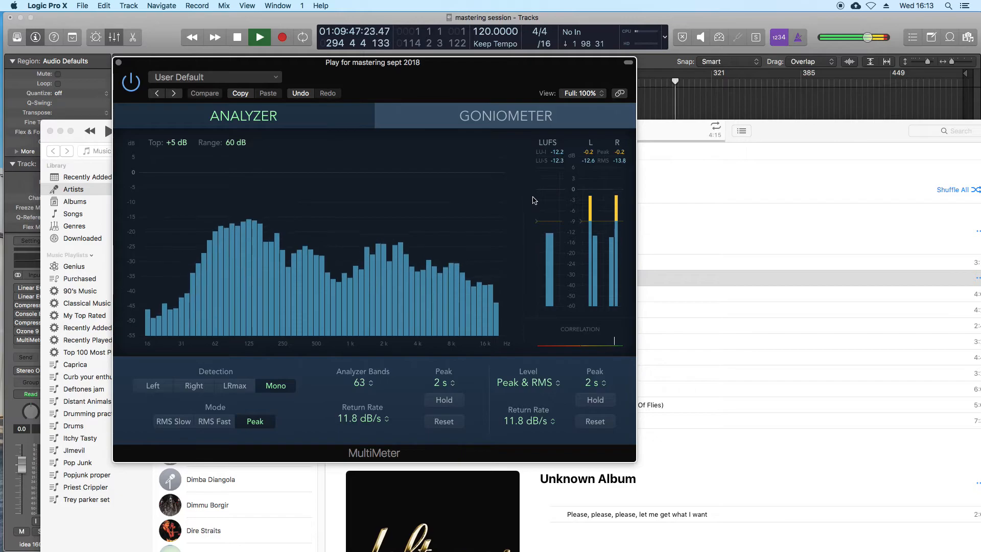
pyautogui.press('space')
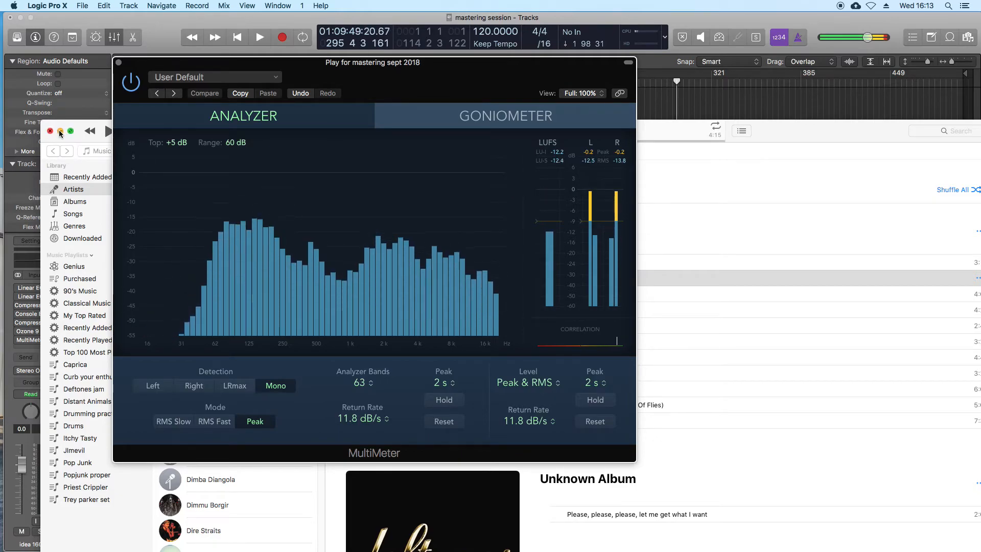
# - Minimise the iTunes window and close MultiMeter
pyautogui.click(60, 132)
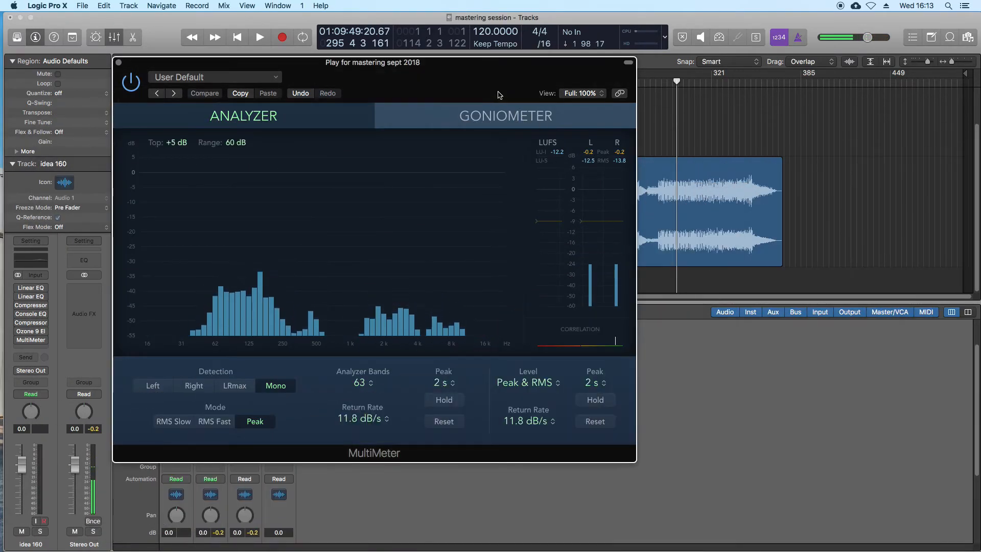
pyautogui.click(497, 97)
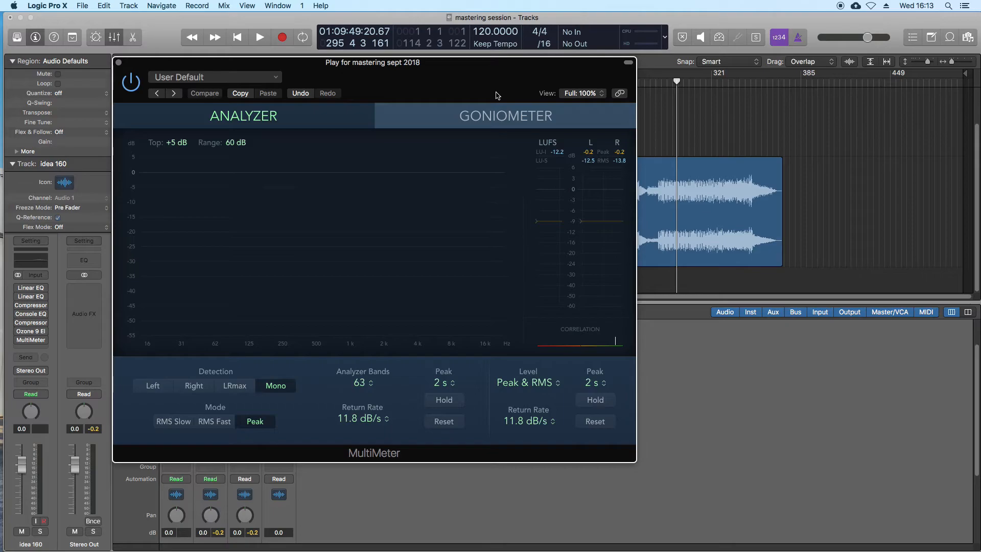
pyautogui.moveTo(389, 78); pyautogui.dragTo(561, 92)
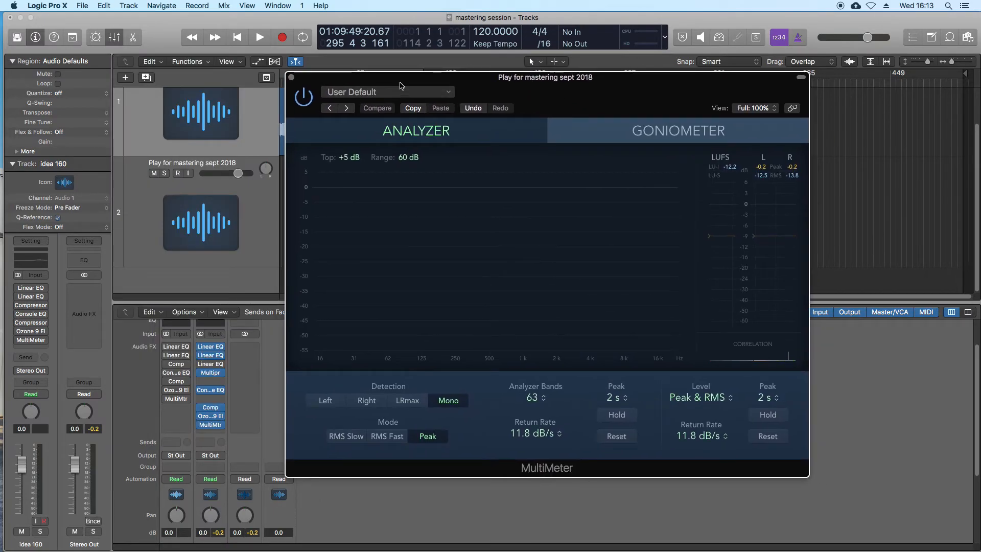
pyautogui.click(292, 77)
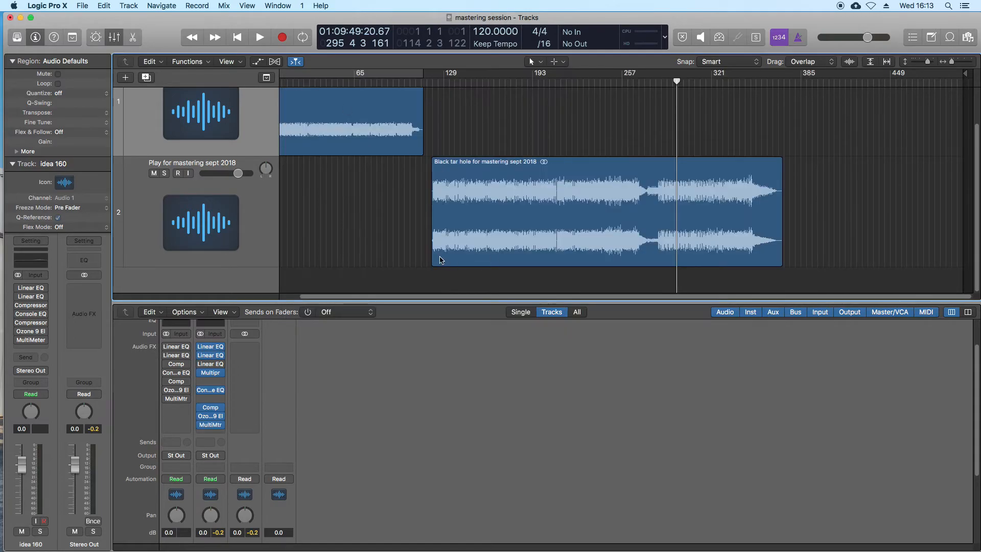
# - Open the Vintage Console EQ on the Play for mastering sept 2018 track and play the song from its late loud section
pyautogui.click(493, 151)
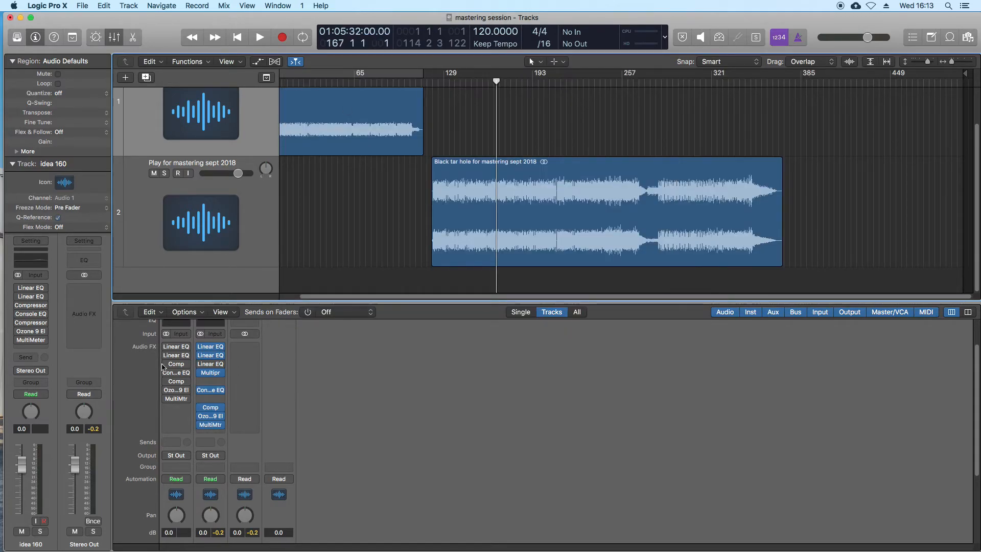
pyautogui.click(211, 390)
pyautogui.moveTo(614, 302); pyautogui.dragTo(615, 301)
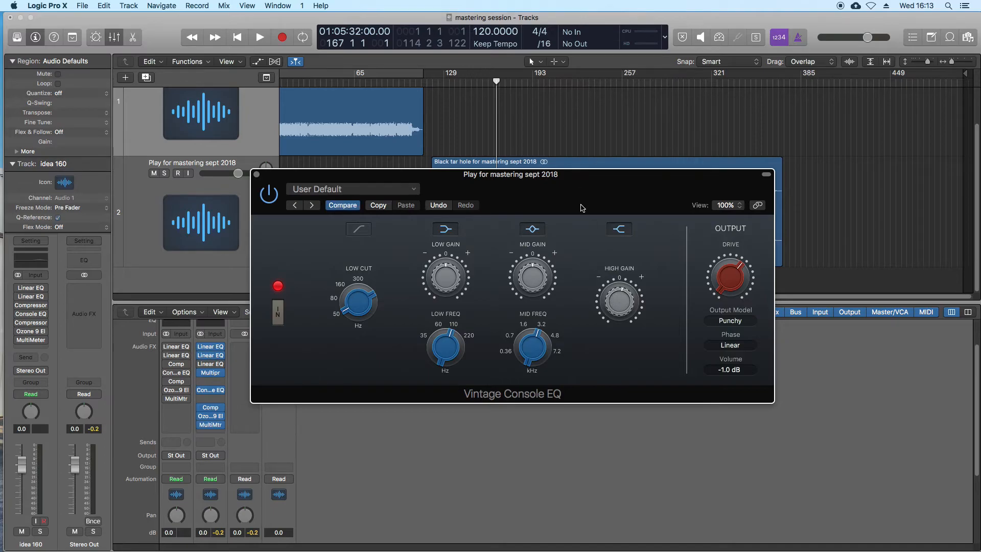
pyautogui.press('space')
pyautogui.click(666, 81)
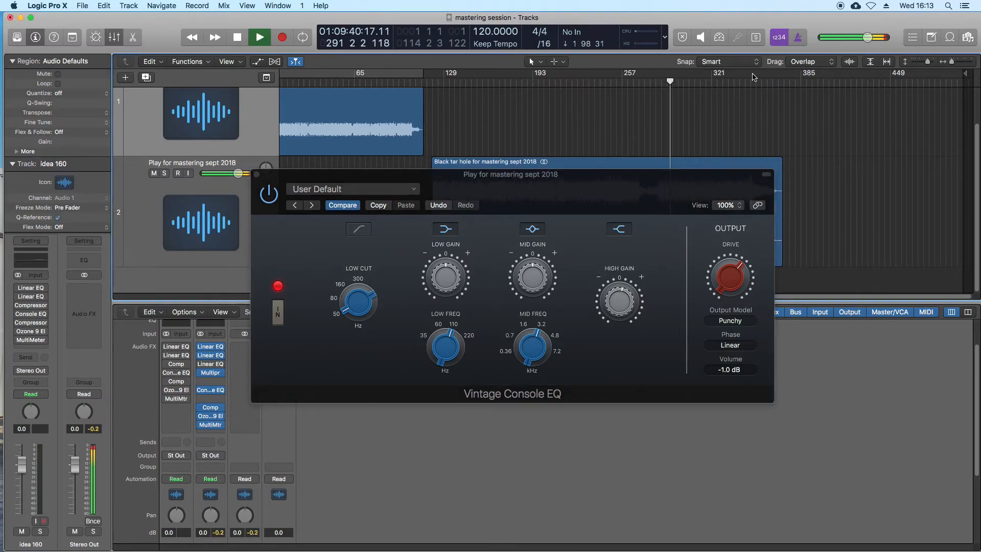
pyautogui.moveTo(578, 204); pyautogui.dragTo(607, 191)
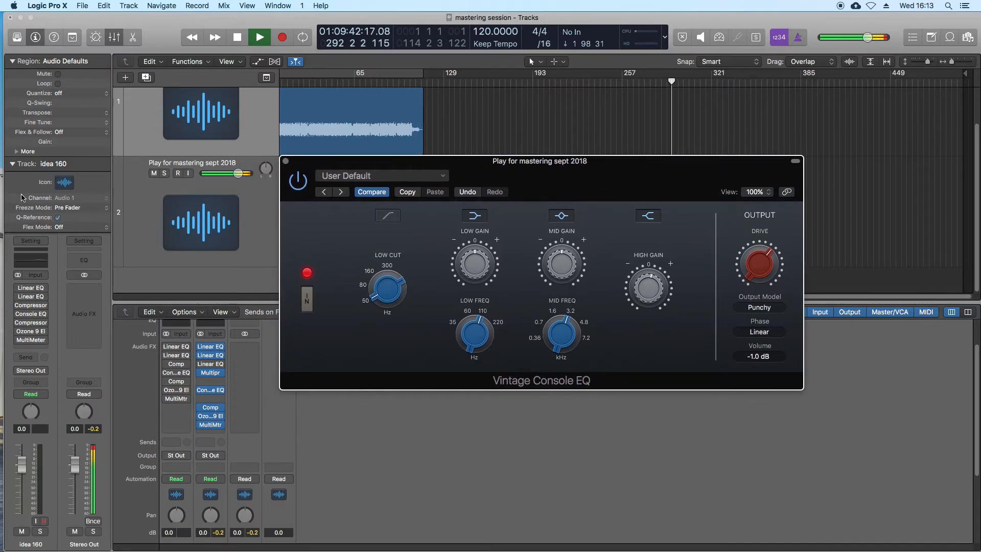
# - Raise the Vintage Console EQ's Mid Freq to about 4.8 kHz, try the Mid Gain and toggle the plug-in's bypass to compare
pyautogui.scroll(-5, 234, 448)
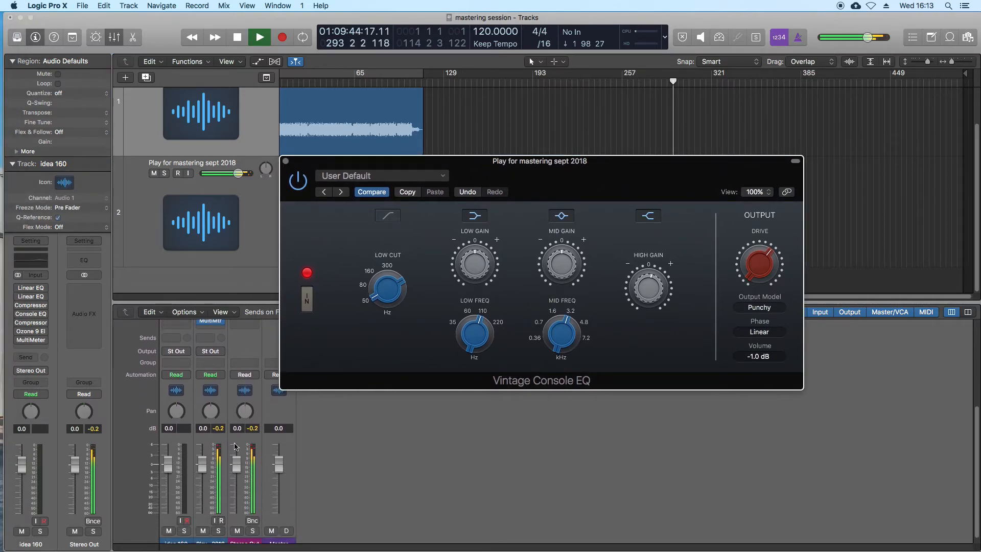
pyautogui.scroll(2, 397, 491)
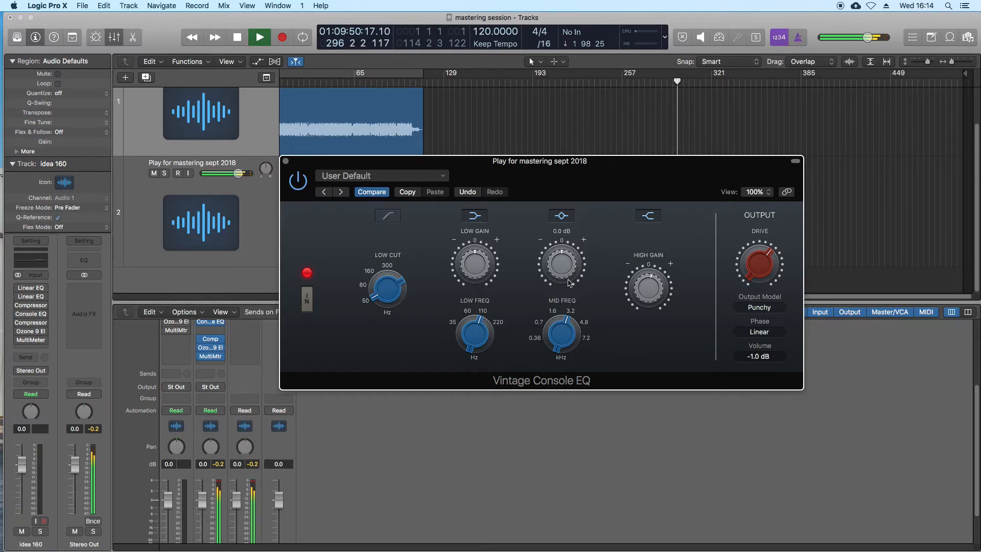
pyautogui.moveTo(567, 335); pyautogui.dragTo(568, 325)
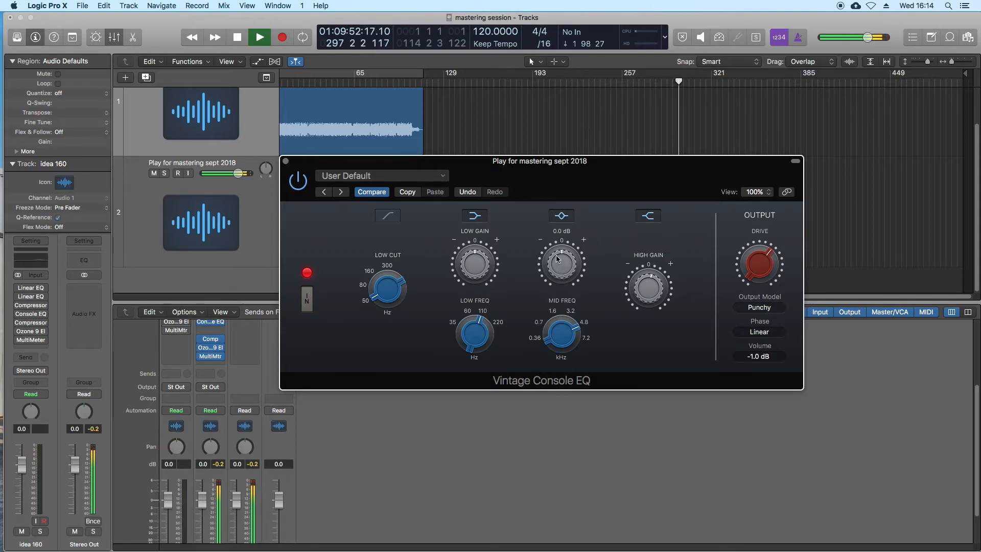
pyautogui.moveTo(558, 258); pyautogui.dragTo(561, 255)
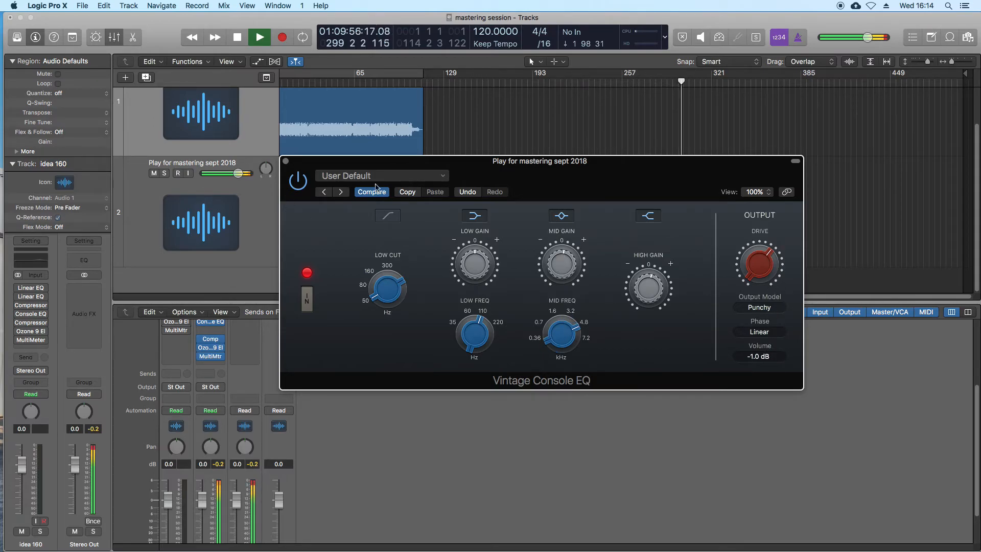
pyautogui.click(298, 181)
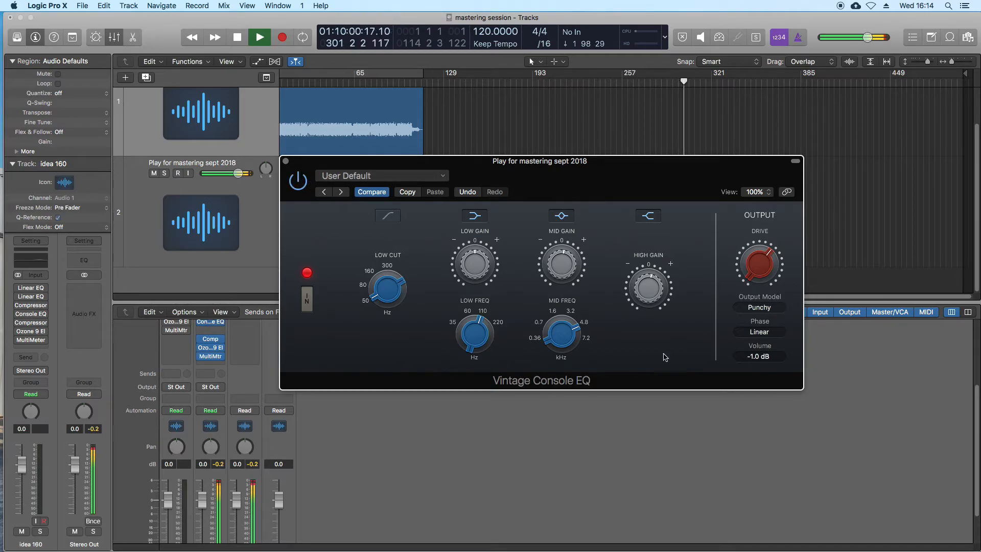
# - Move the Vintage Console EQ window below the song region, play from about bar 244 and stop playback
pyautogui.moveTo(631, 189); pyautogui.dragTo(684, 293)
pyautogui.click(603, 91)
pyautogui.click(604, 91)
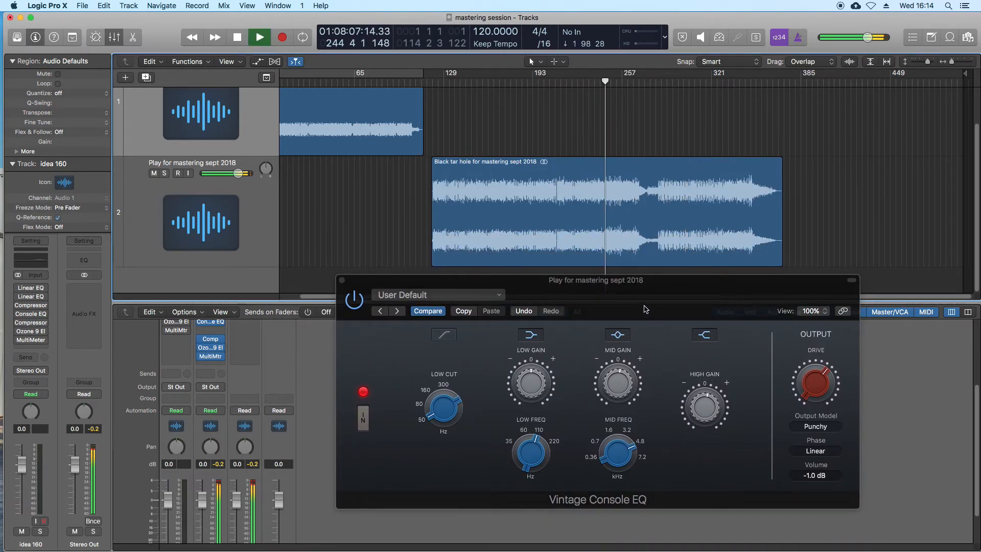
pyautogui.moveTo(583, 280); pyautogui.dragTo(582, 265)
pyautogui.press('space')
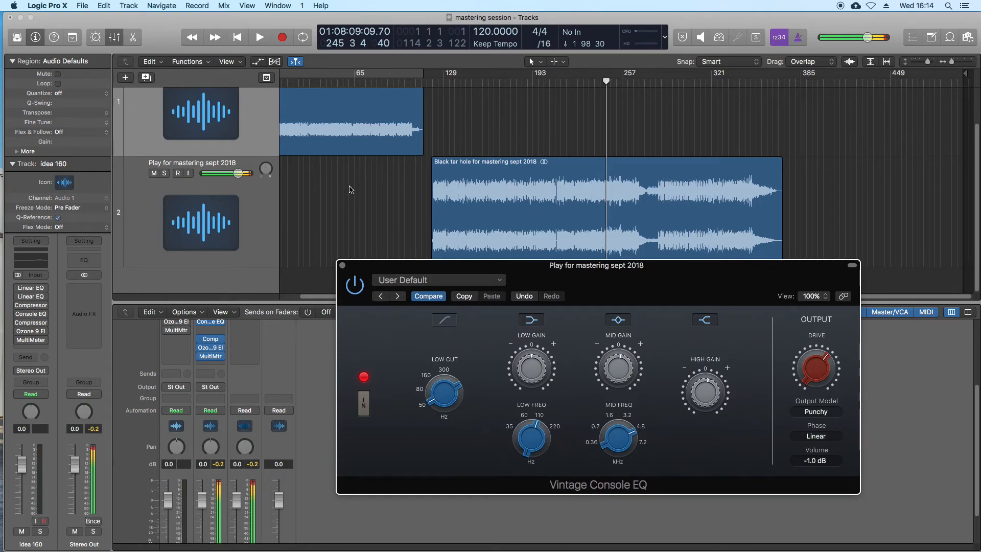
# - Switch to iTunes and restore its minimised window showing Digital Bath
pyautogui.press('super+Tab')
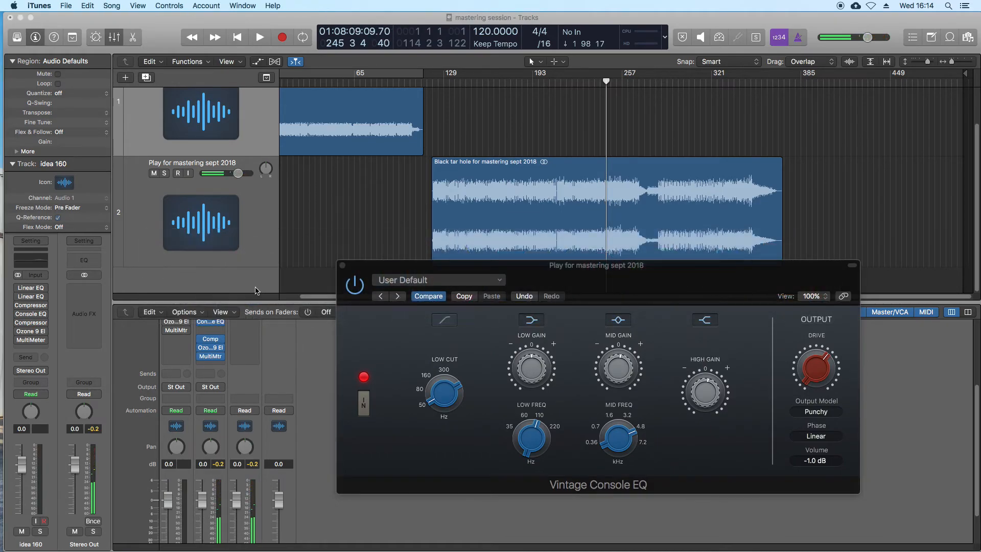
pyautogui.moveTo(1, 238)
pyautogui.click(7, 71)
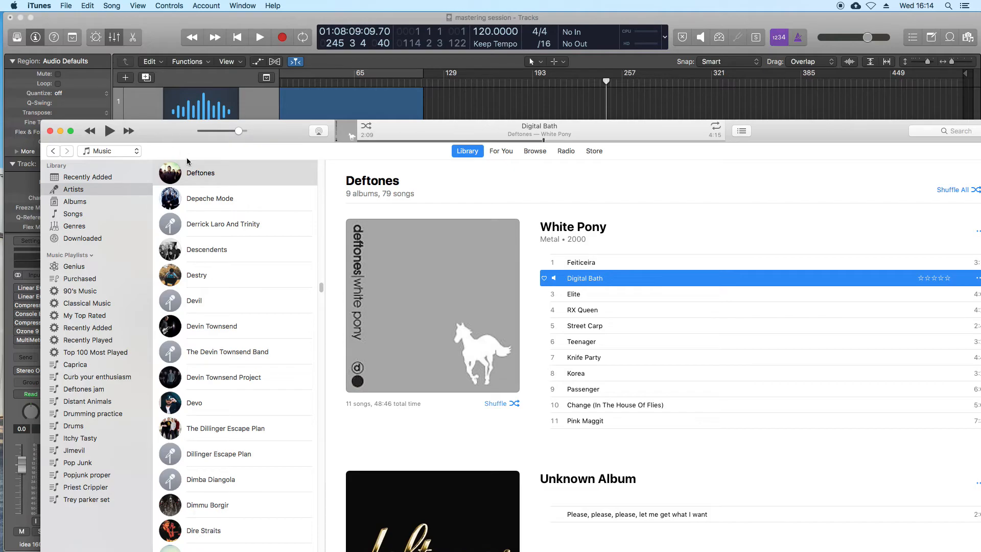
# - Minimise the iTunes window and move the Vintage Console EQ window up over the lower part of the song region
pyautogui.moveTo(180, 133); pyautogui.dragTo(181, 114)
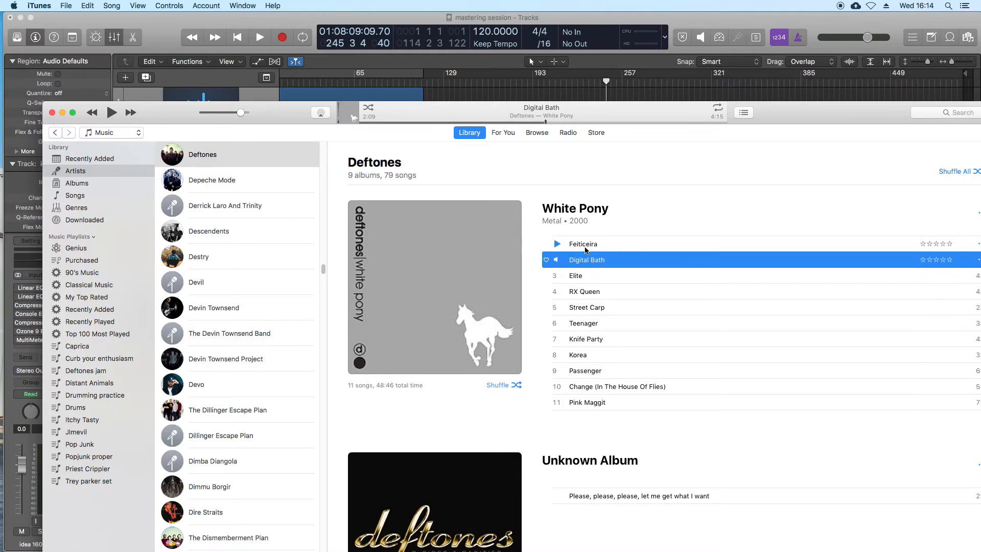
pyautogui.click(62, 113)
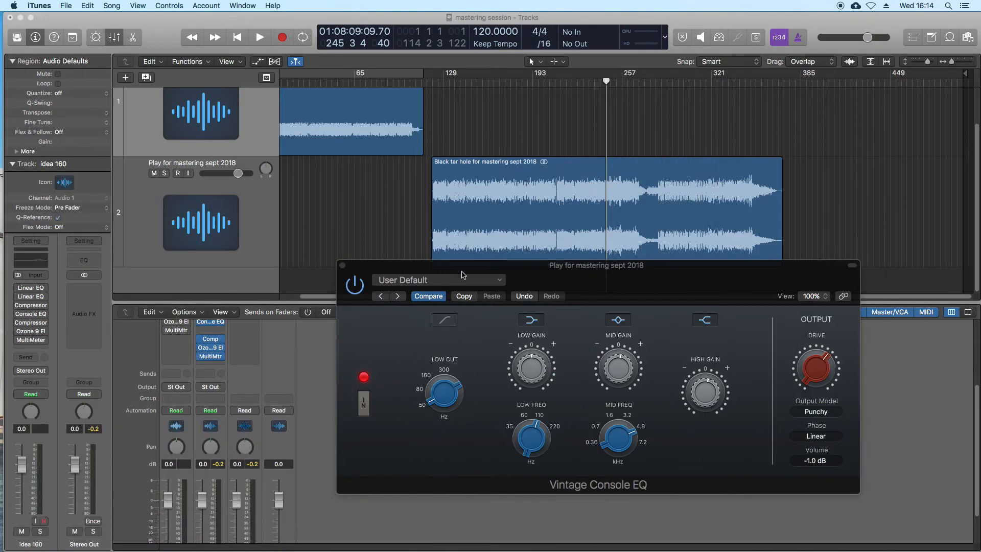
pyautogui.moveTo(601, 280); pyautogui.dragTo(584, 242)
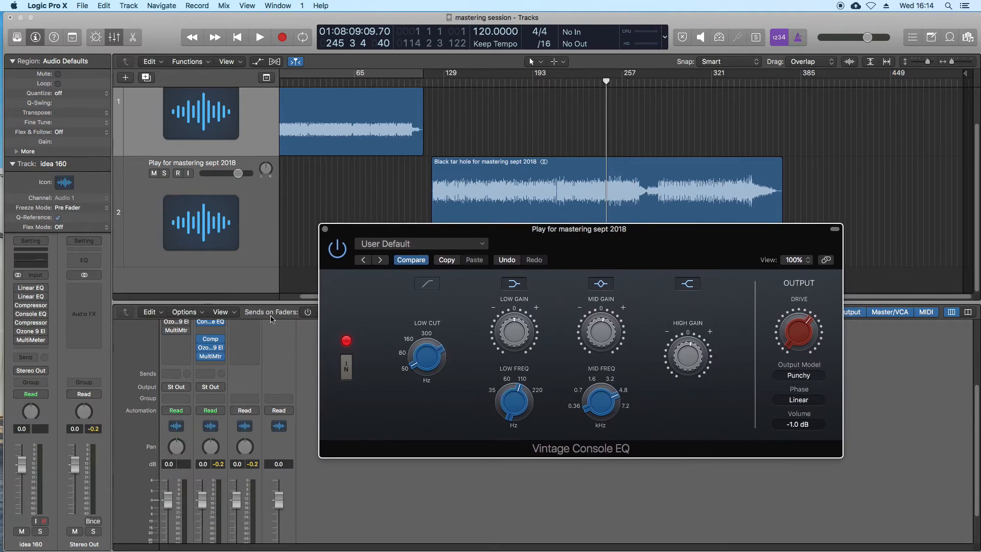
# - Play the song from bar 311, close the Vintage Console EQ and check the levels in the track's MultiMeter, then close it
pyautogui.click(709, 95)
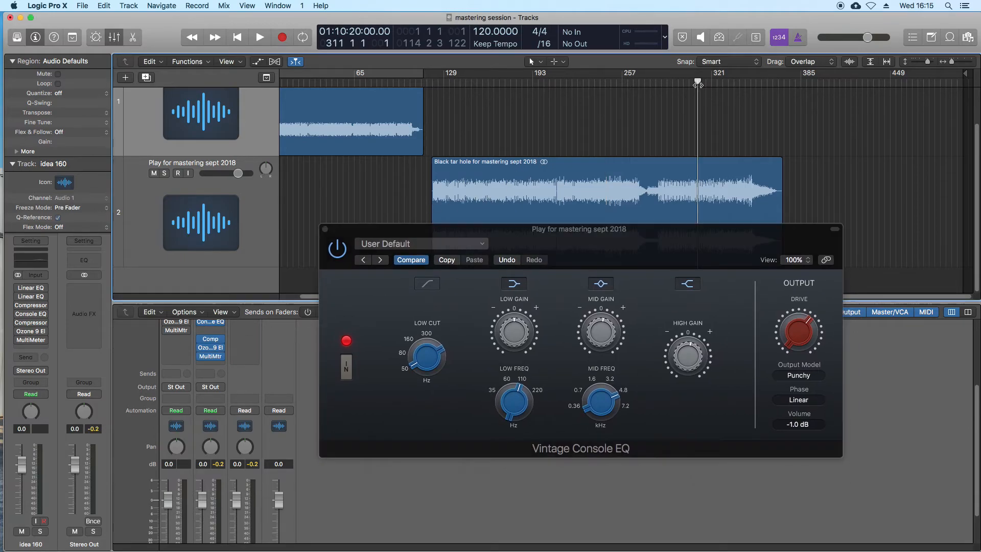
pyautogui.press('space')
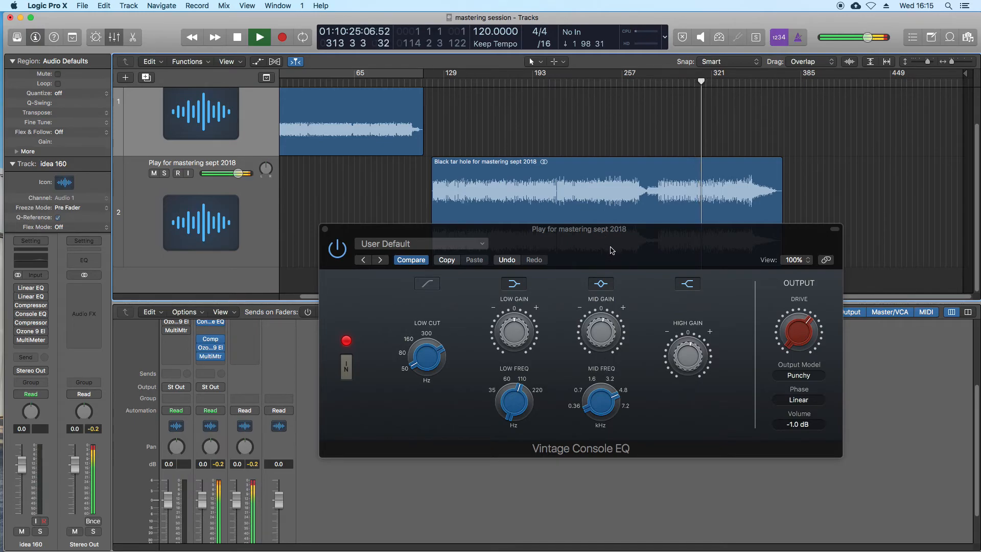
pyautogui.click(325, 230)
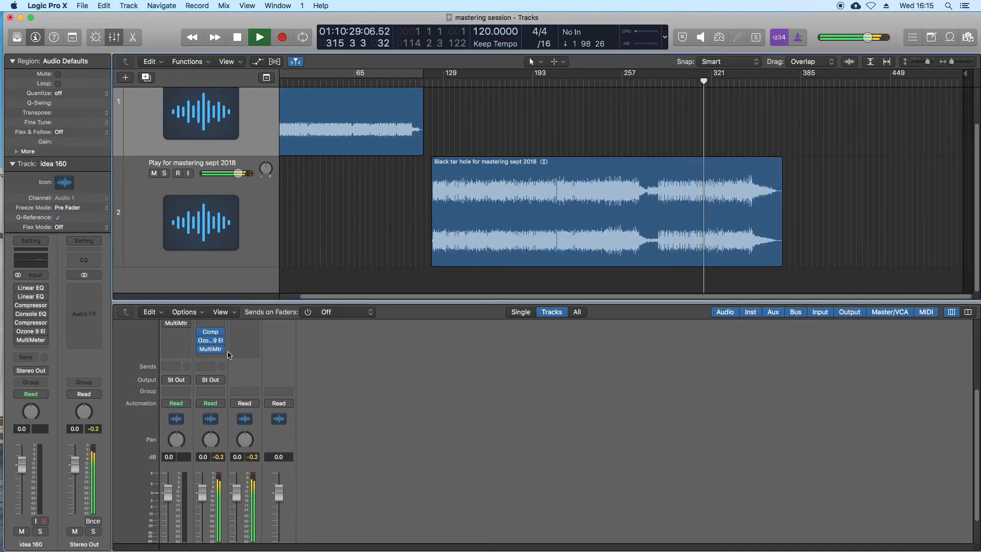
pyautogui.click(214, 350)
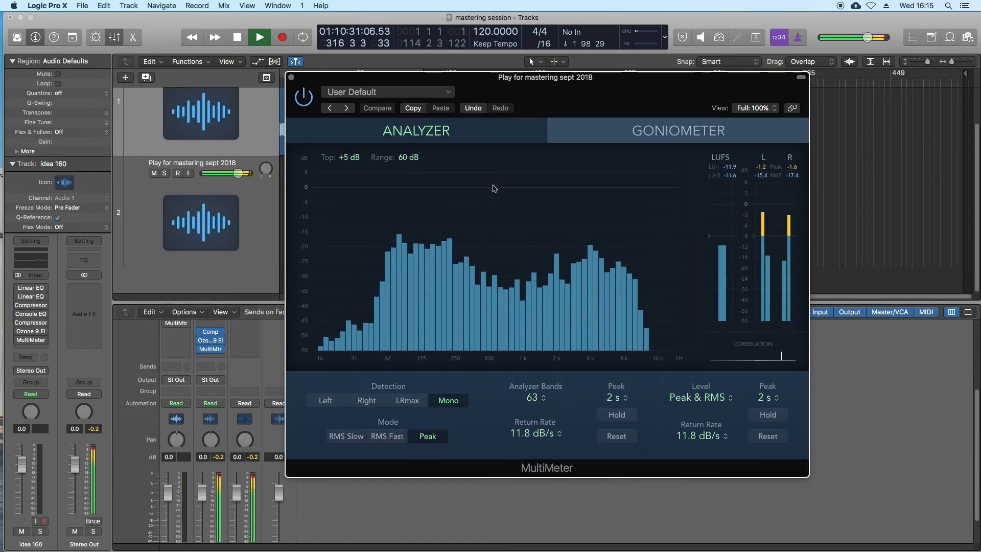
pyautogui.moveTo(635, 86); pyautogui.dragTo(649, 189)
pyautogui.click(292, 169)
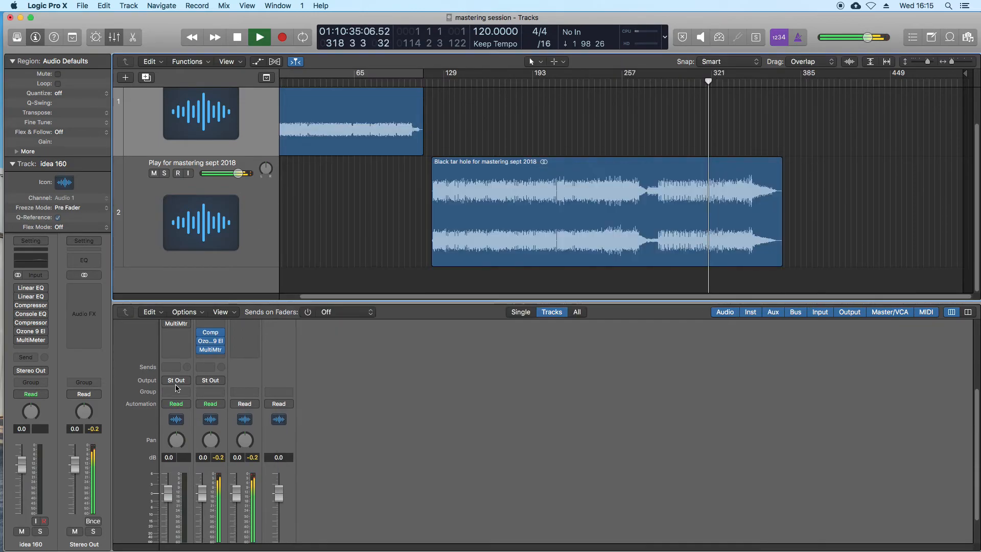
# - Check the gain reduction in the Compressor on the Play for mastering sept 2018 track, stop playback and close the plug-in
pyautogui.click(212, 332)
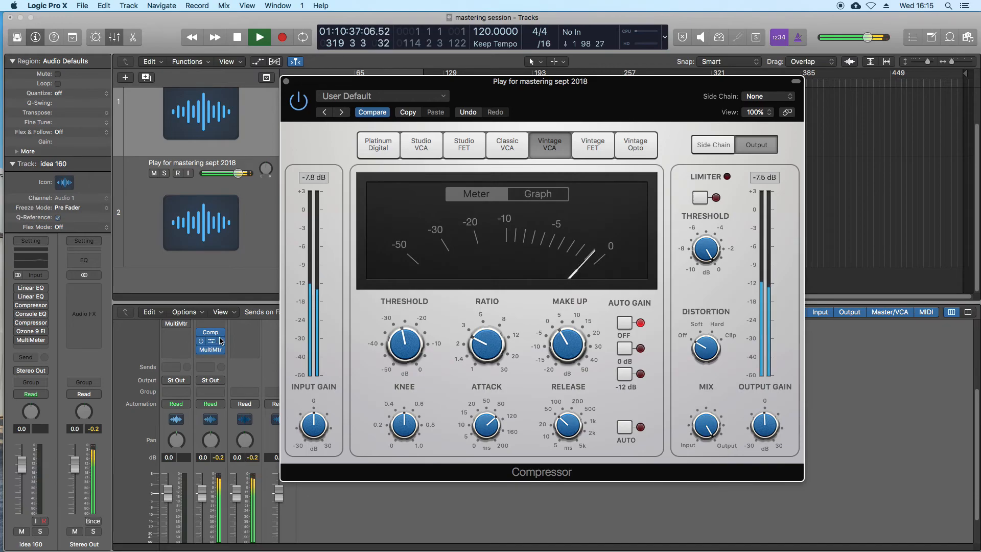
pyautogui.press('space')
pyautogui.moveTo(313, 83); pyautogui.dragTo(283, 82)
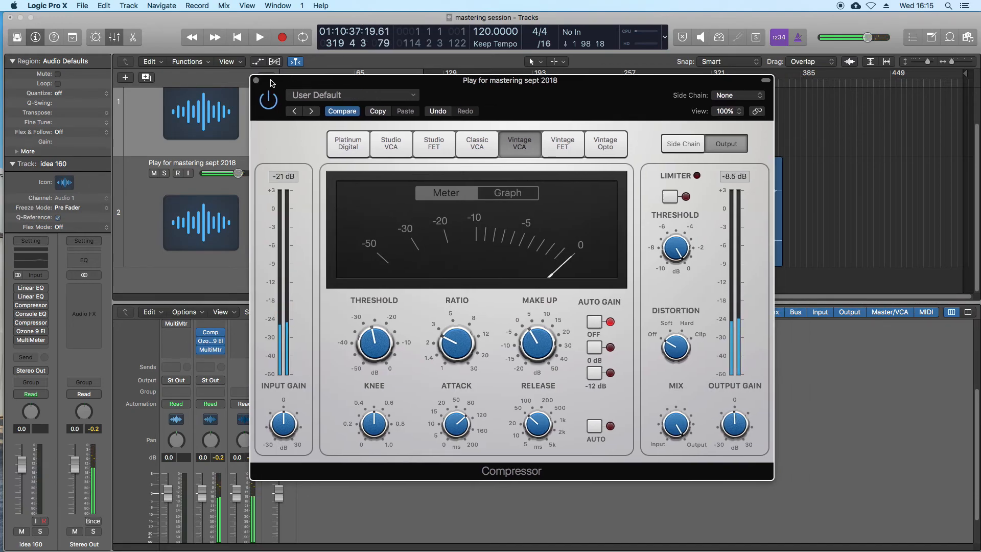
pyautogui.click(257, 81)
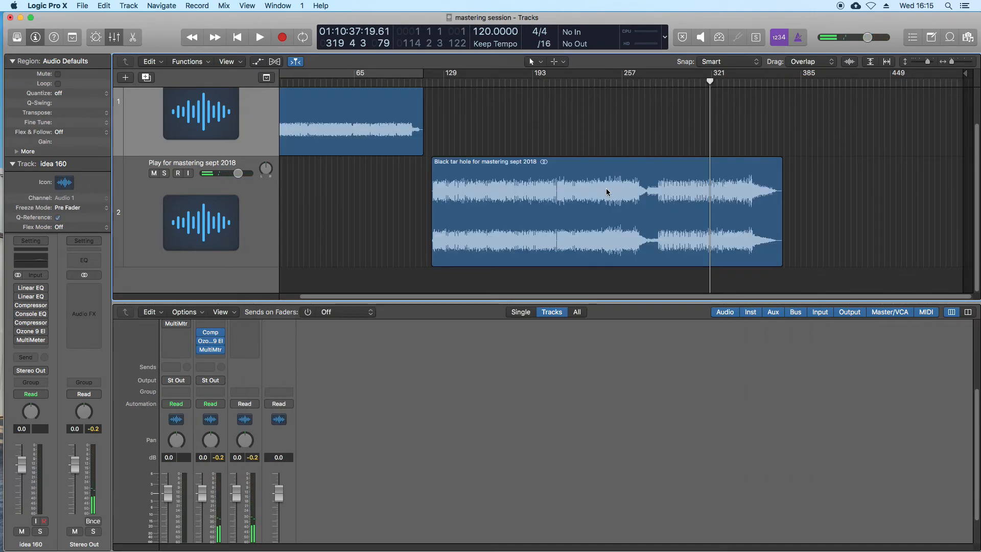
# - Show track automation and set the Play for mastering sept 2018 lane to the Compressor's Compressor Threshold parameter
pyautogui.press('a')
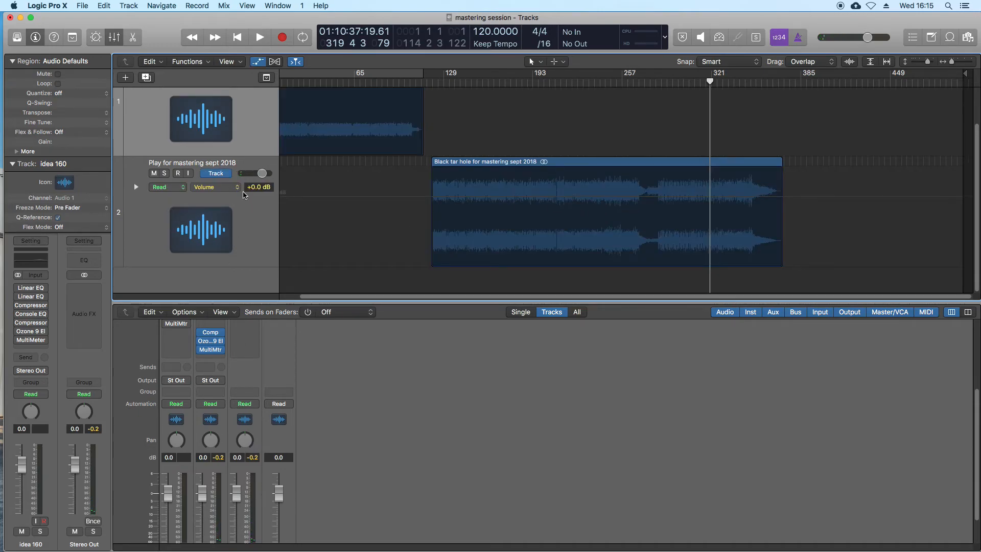
pyautogui.click(214, 188)
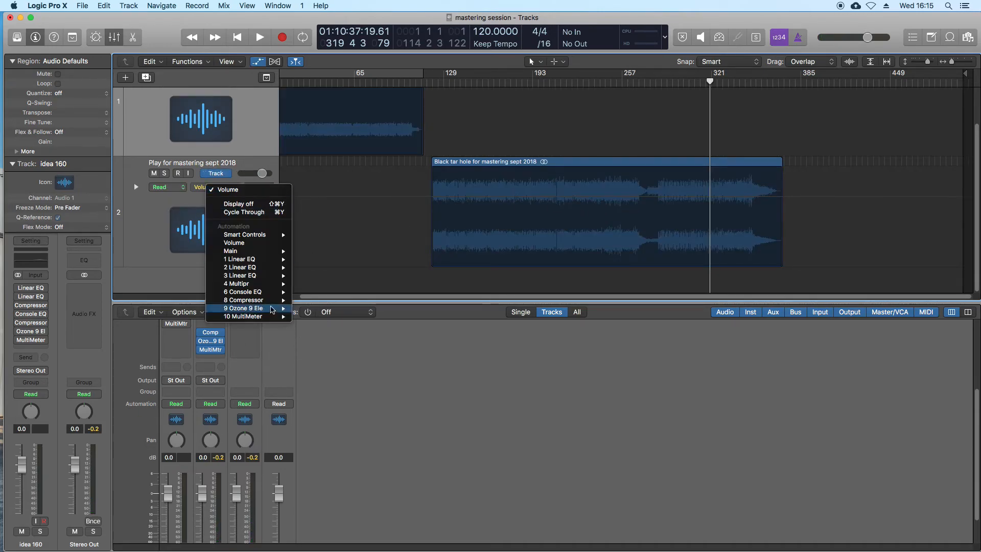
pyautogui.moveTo(269, 305)
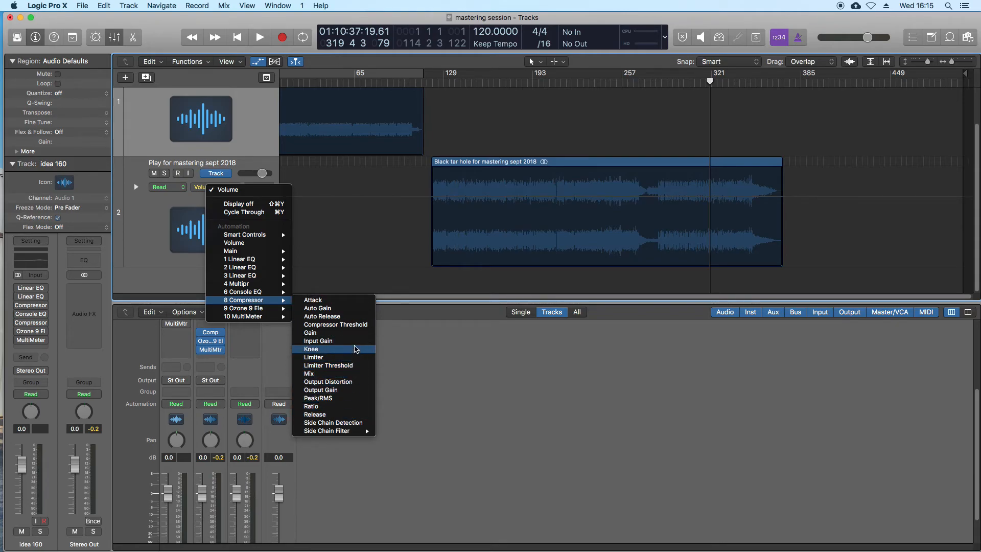
pyautogui.click(357, 332)
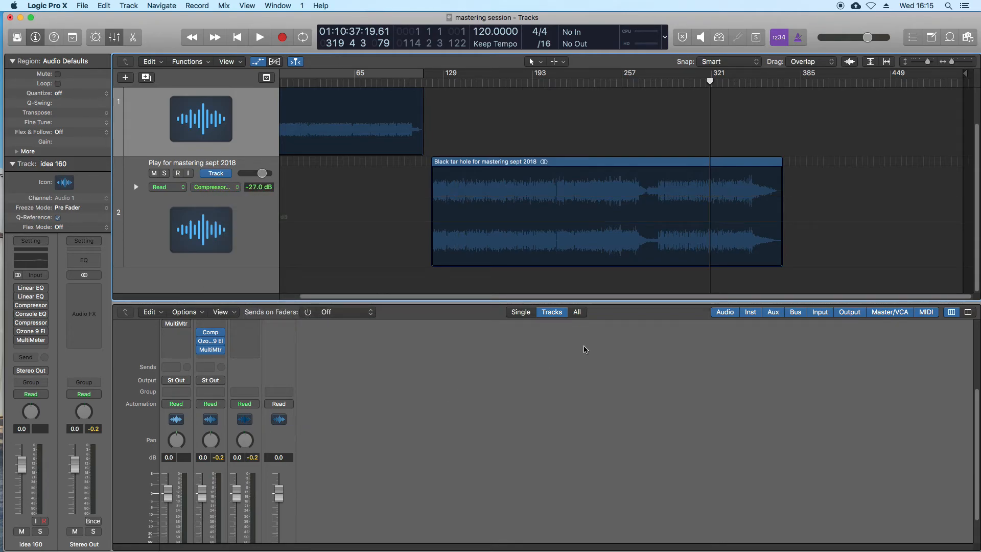
# - Add threshold automation points in the song's quiet break near bar 274 and lower the threshold after them to -30 dB
pyautogui.moveTo(596, 167); pyautogui.dragTo(730, 291)
pyautogui.click(533, 228)
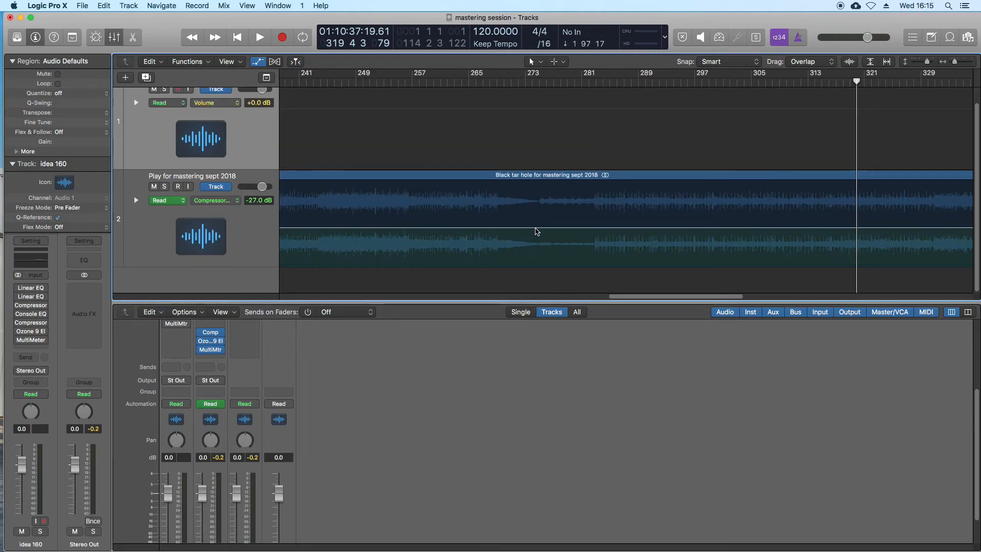
pyautogui.click(536, 227)
pyautogui.moveTo(547, 227); pyautogui.dragTo(535, 231)
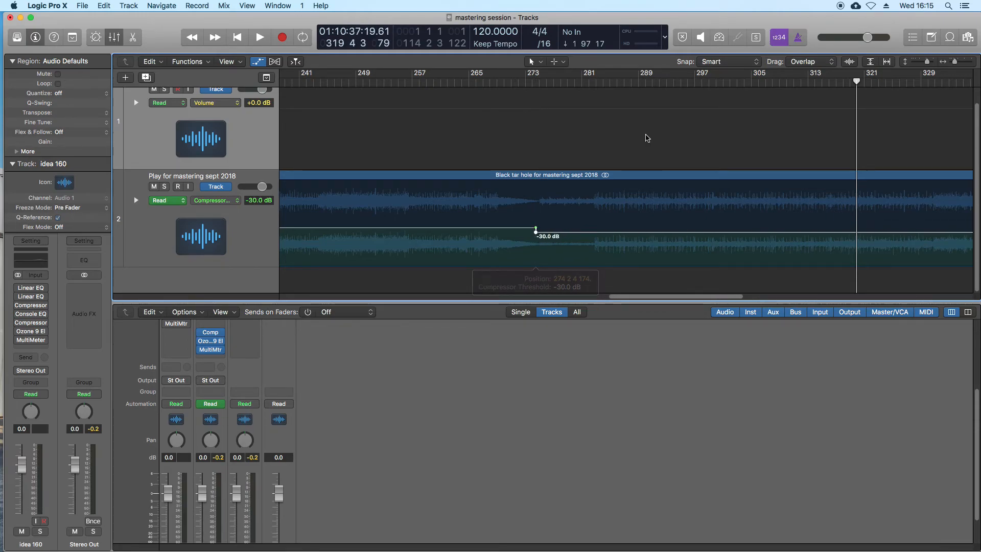
# - Place the Compressor window below the automation lane and compare its gain reduction in playback from about bars 289 and 245
pyautogui.click(655, 83)
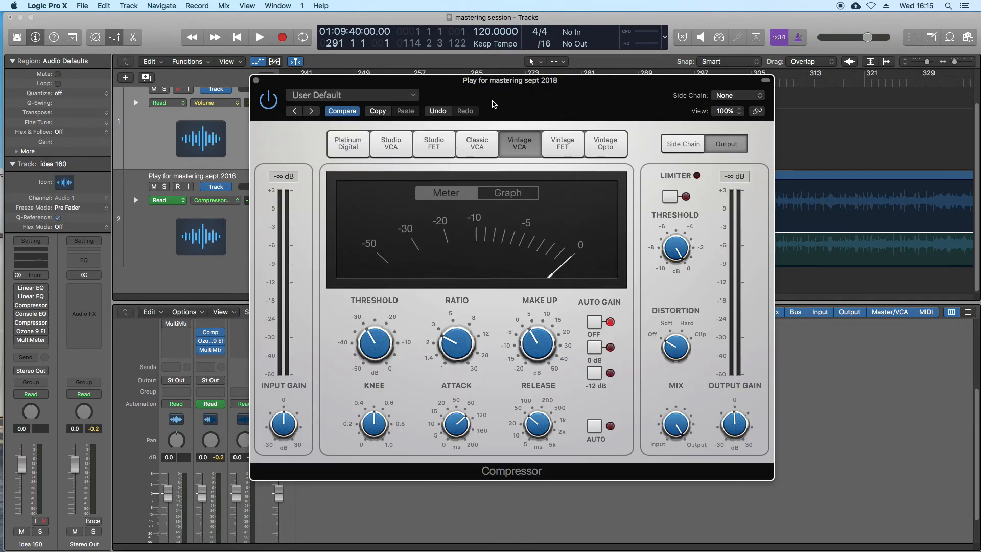
pyautogui.moveTo(492, 101); pyautogui.dragTo(511, 293)
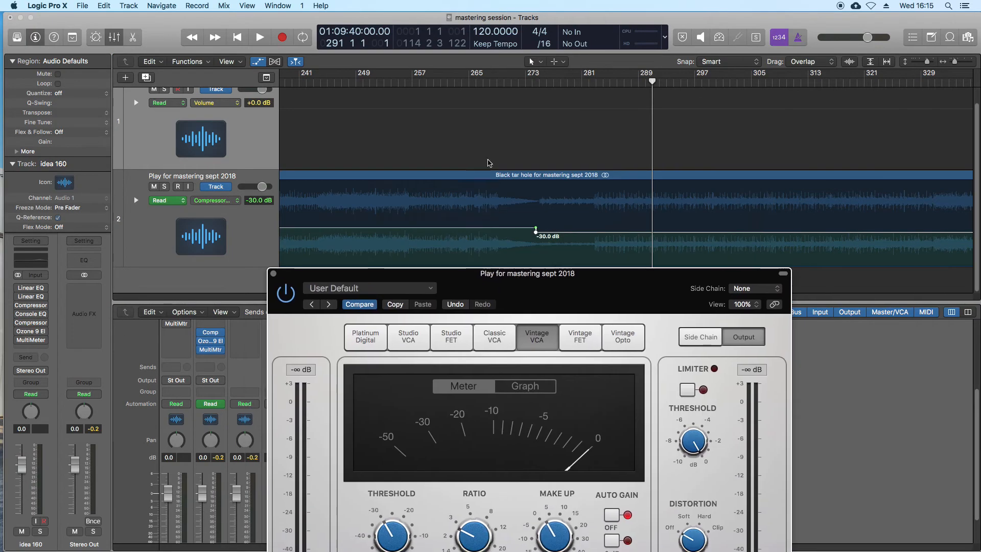
pyautogui.click(467, 84)
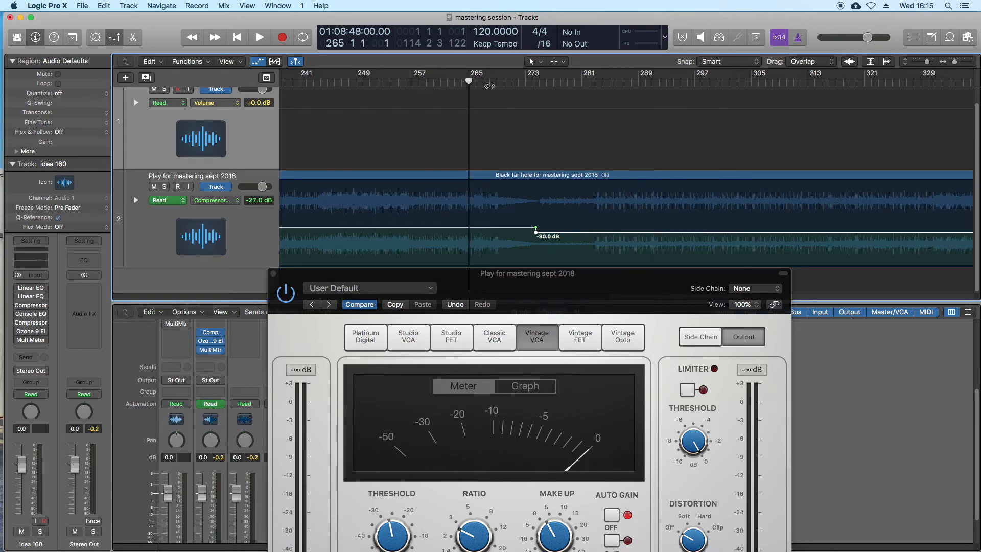
pyautogui.click(625, 84)
pyautogui.press('space')
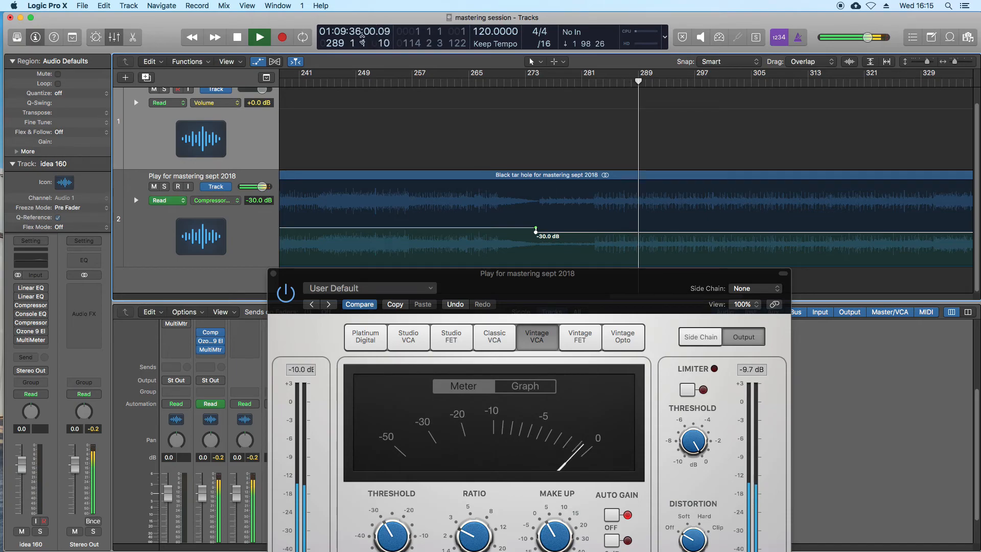
pyautogui.click(329, 83)
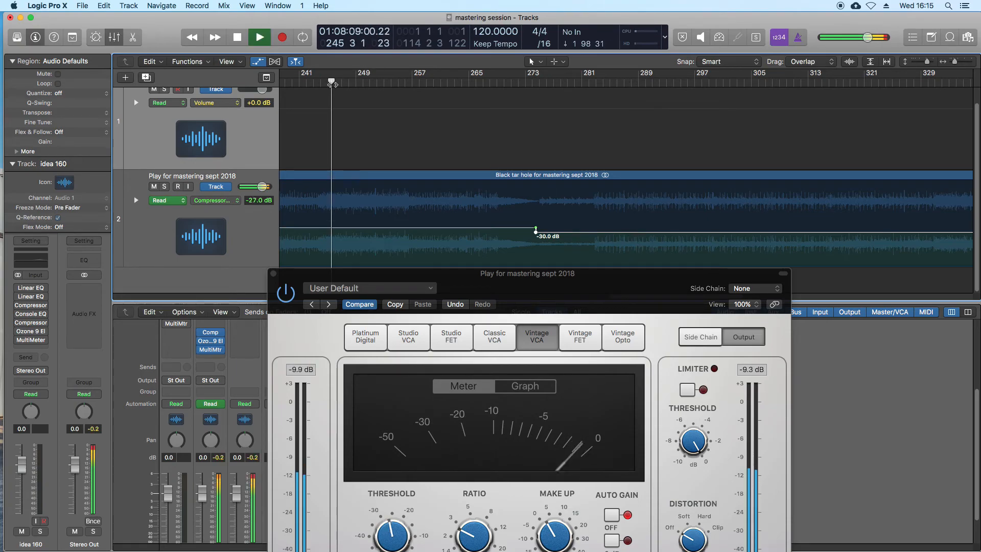
pyautogui.click(579, 293)
pyautogui.press('space')
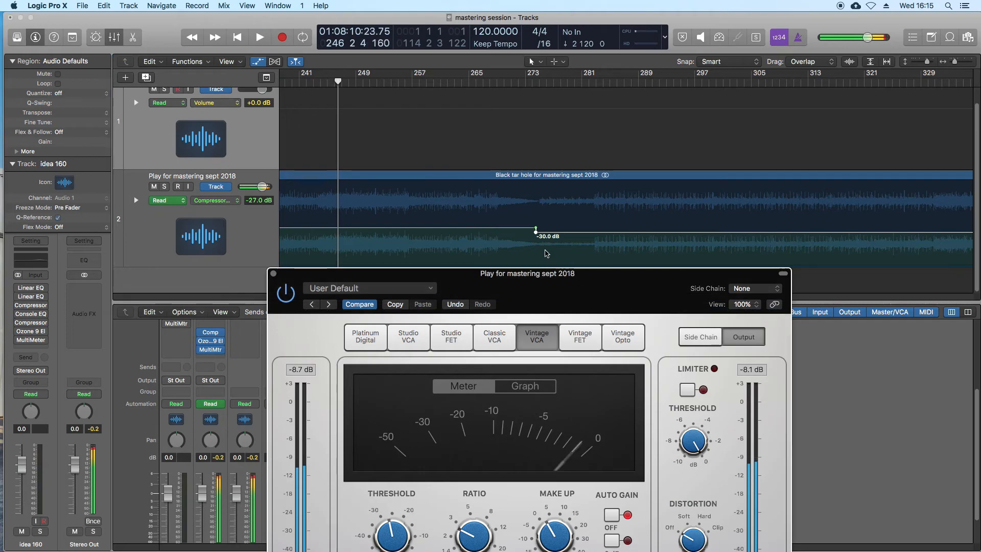
# - Raise the second threshold automation point near bar 274 to -29 dB
pyautogui.moveTo(521, 213); pyautogui.dragTo(559, 253)
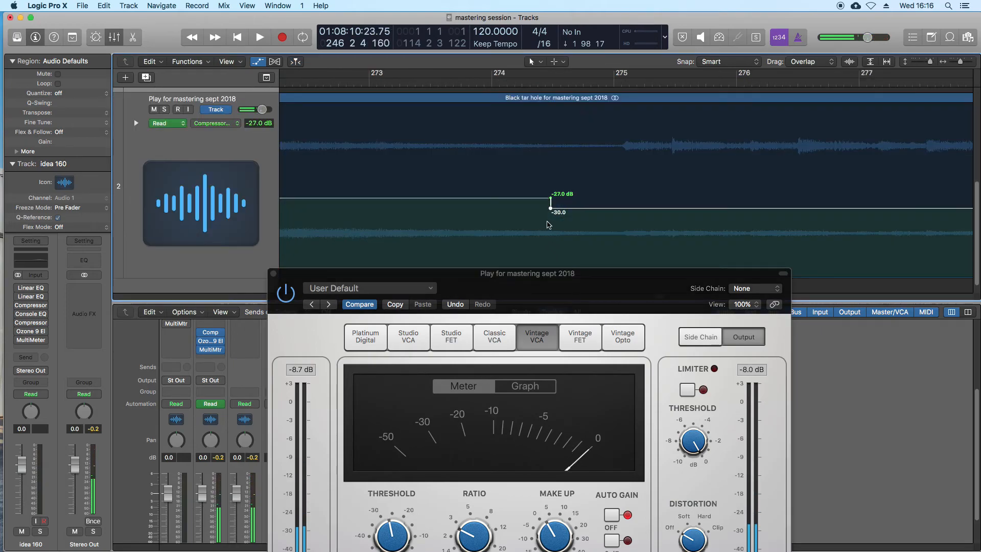
pyautogui.moveTo(550, 209); pyautogui.dragTo(550, 205)
pyautogui.press('z')
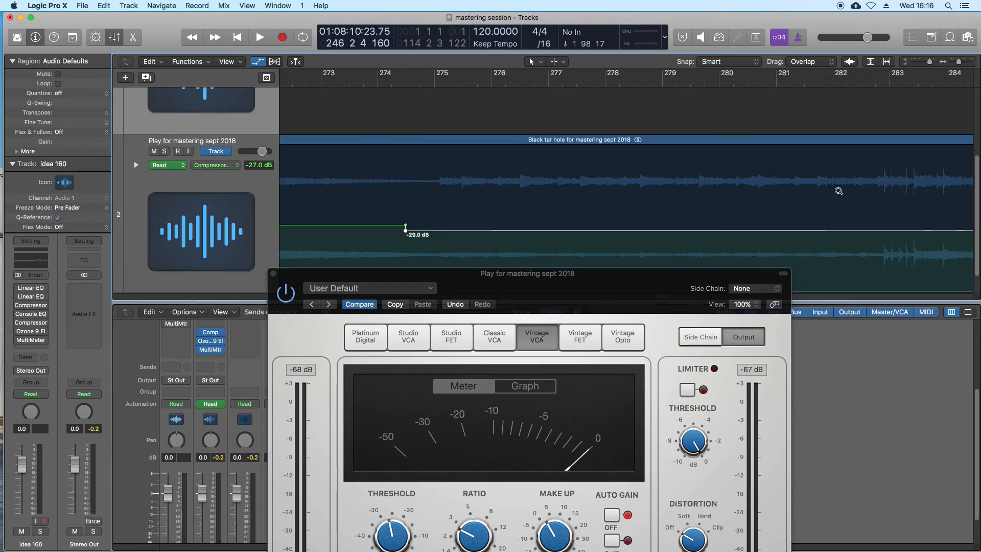
# - Play the song from about bar 283 to check the compression, and close the Compressor window
pyautogui.click(899, 85)
pyautogui.press('space')
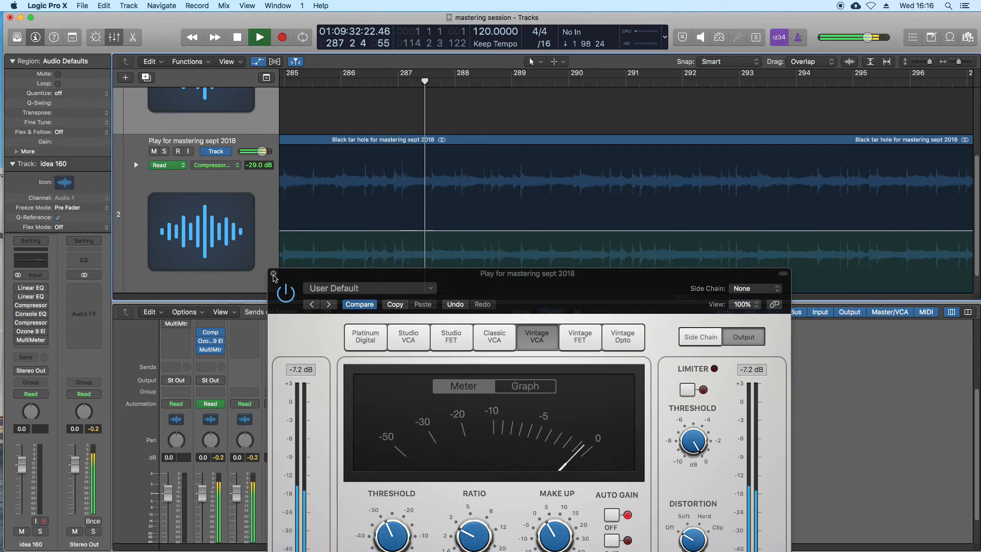
pyautogui.click(274, 275)
pyautogui.scroll(-10, 760, 216)
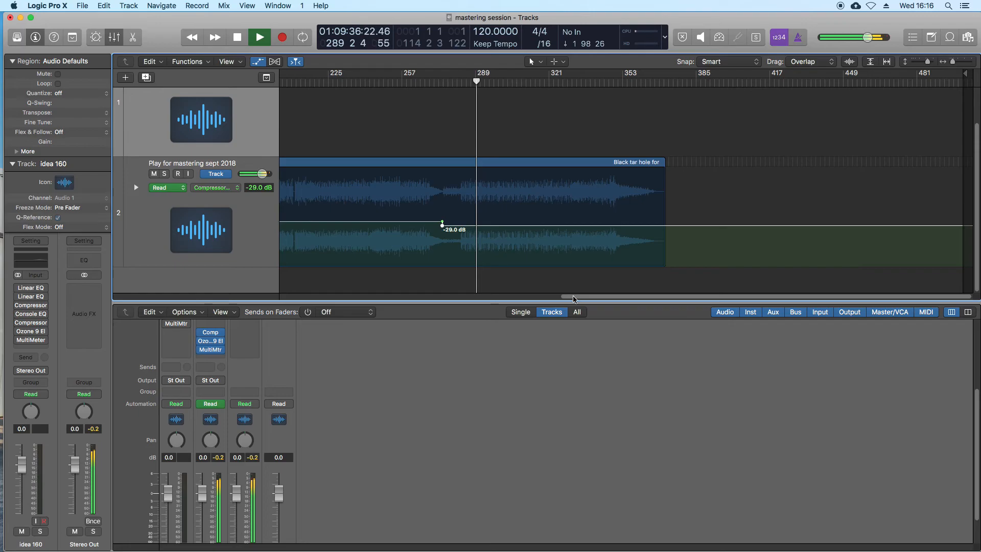
# - Play the song from about bar 330 with the Compressor open to check its gain reduction, then close it and stop playback
pyautogui.click(575, 83)
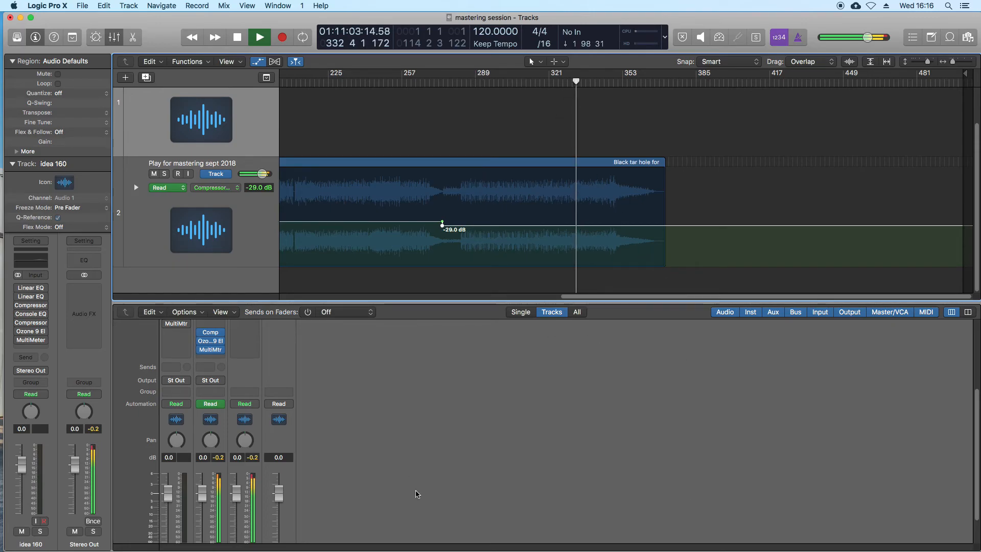
pyautogui.click(210, 332)
pyautogui.moveTo(653, 274); pyautogui.dragTo(660, 180)
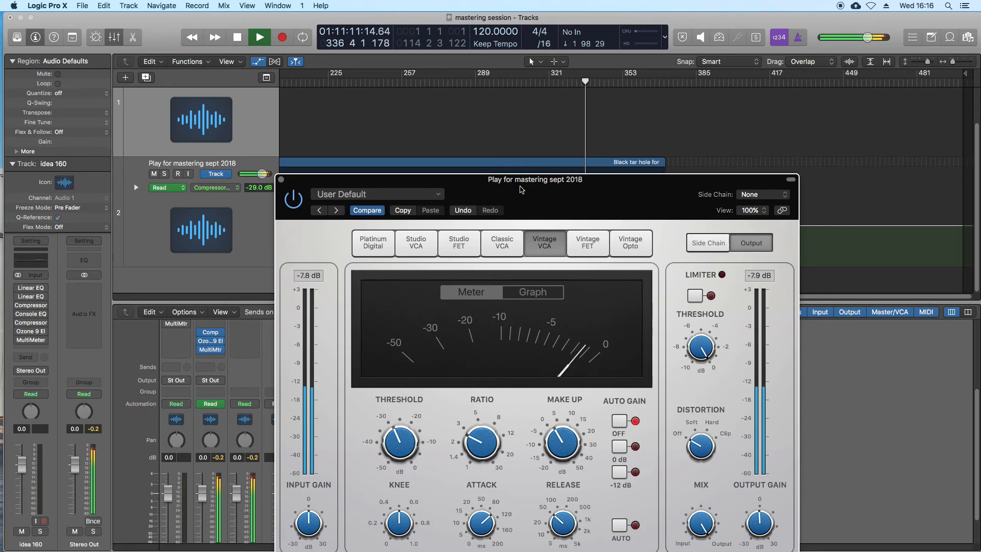
pyautogui.click(281, 180)
pyautogui.press('space')
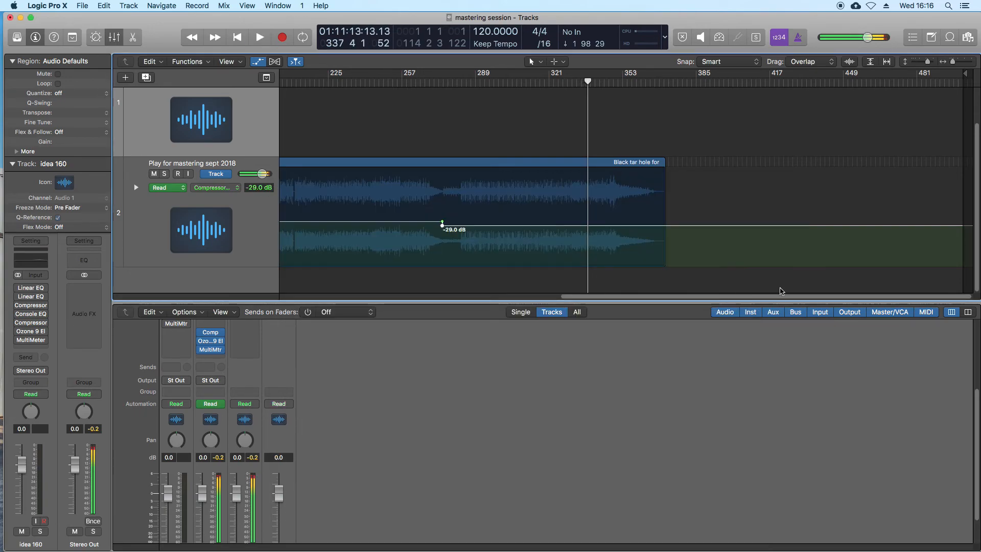
# - Fit both regions in the tracks view, enlarge the mixer area and hide the track automation
pyautogui.press('super+Left')
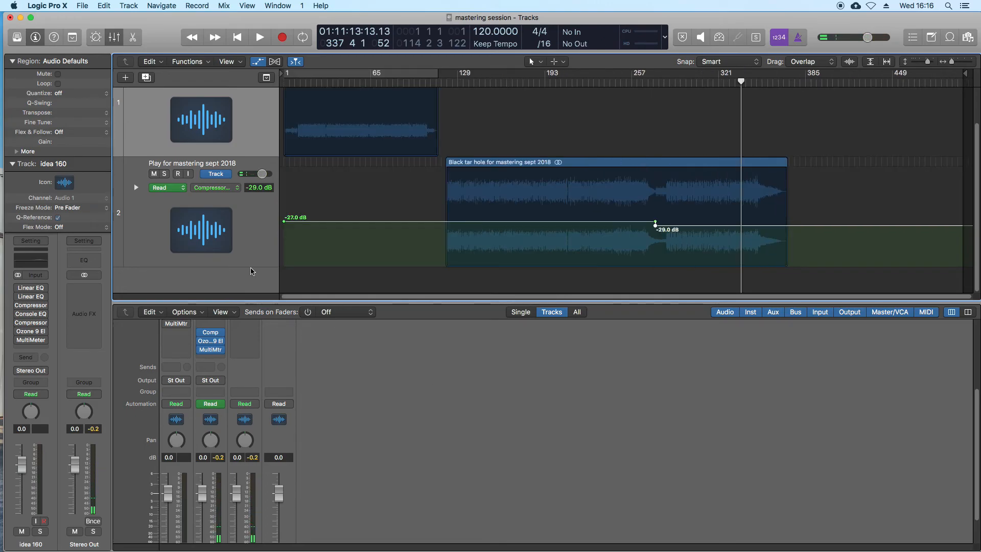
pyautogui.moveTo(252, 304); pyautogui.dragTo(273, 261)
pyautogui.scroll(-2, 620, 191)
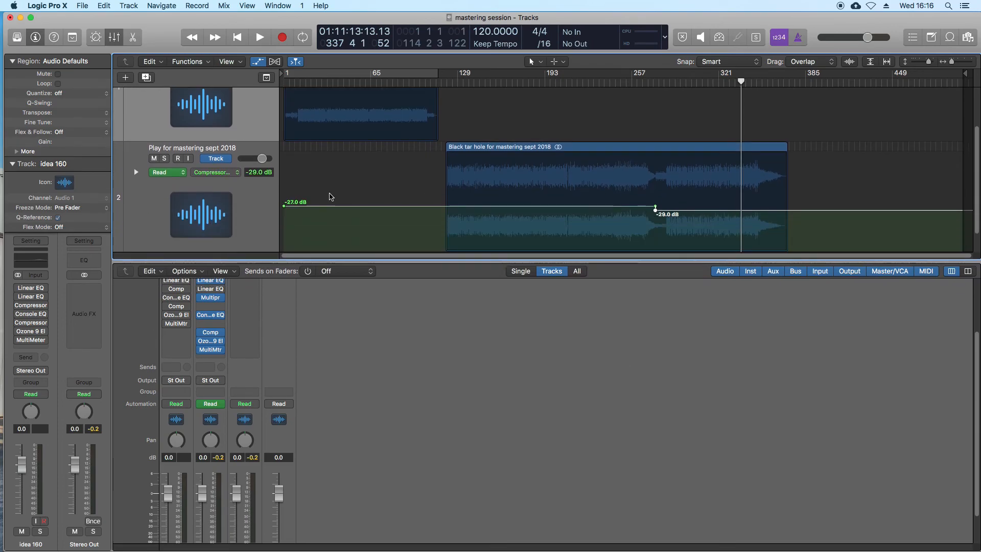
pyautogui.press('a')
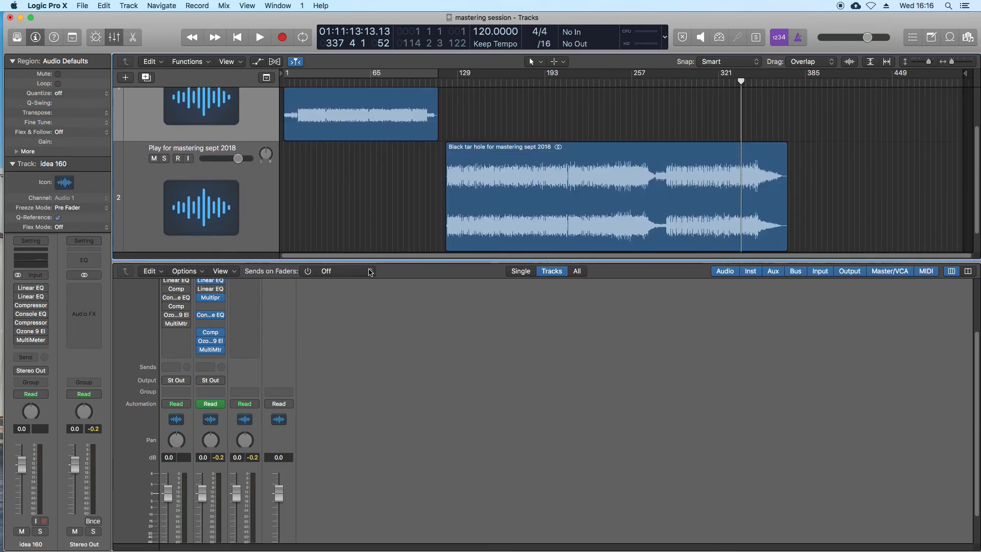
# - Select the Black tar hole region and open the bounce settings with PCM as the only destination
pyautogui.click(489, 217)
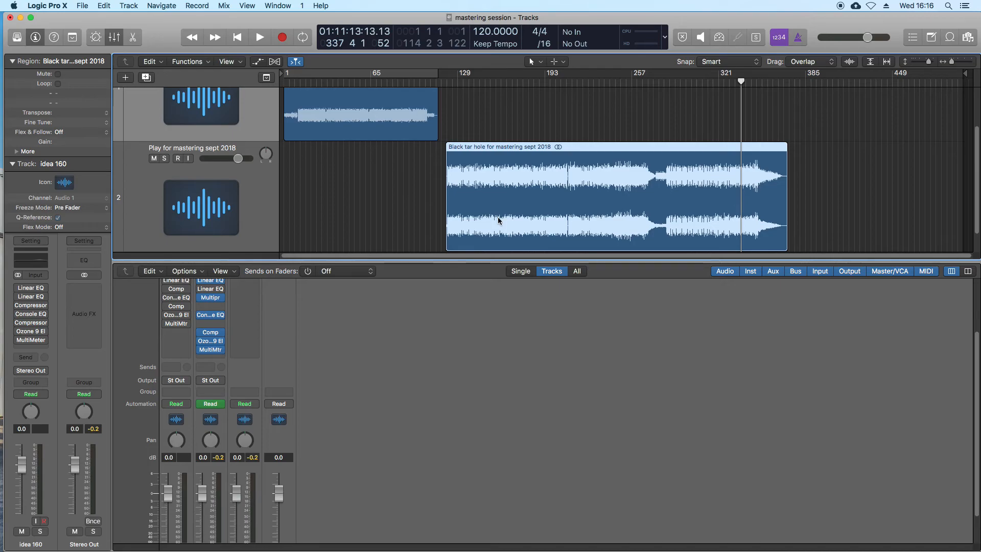
pyautogui.press('super+b')
pyautogui.click(333, 127)
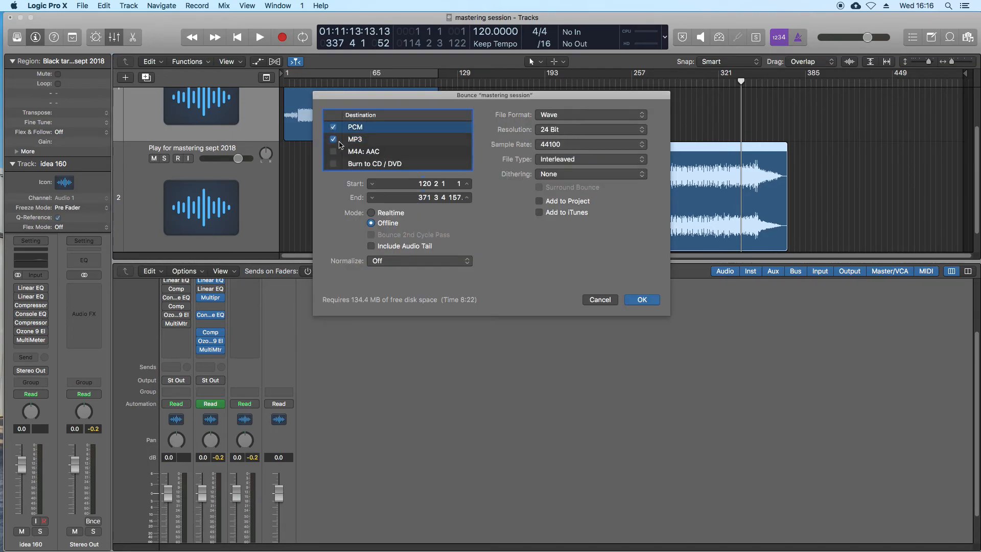
pyautogui.click(334, 139)
pyautogui.click(365, 128)
# - Set the PCM bounce sample rate to 48000, check the Normalize options, and cancel the bounce
pyautogui.click(579, 134)
pyautogui.click(580, 132)
pyautogui.click(583, 145)
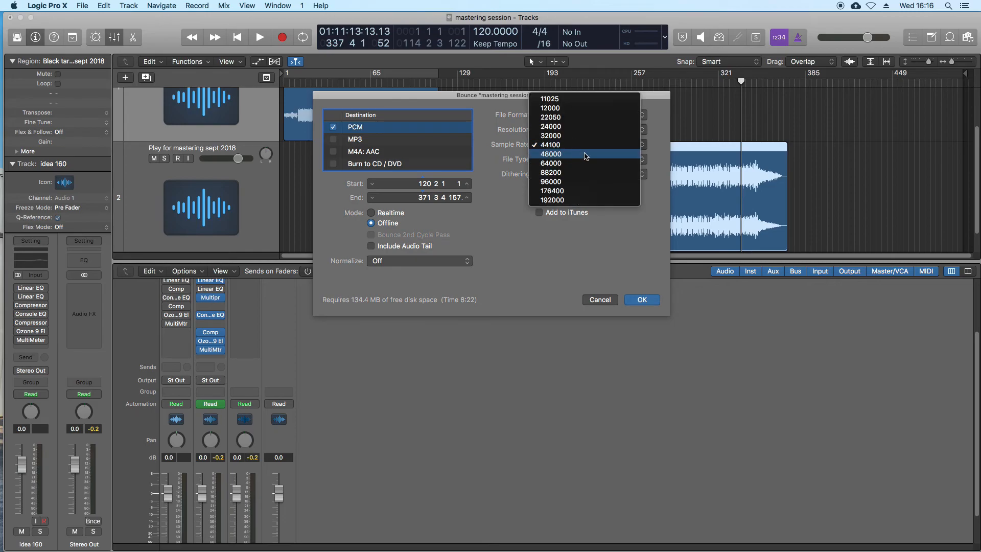
pyautogui.click(588, 154)
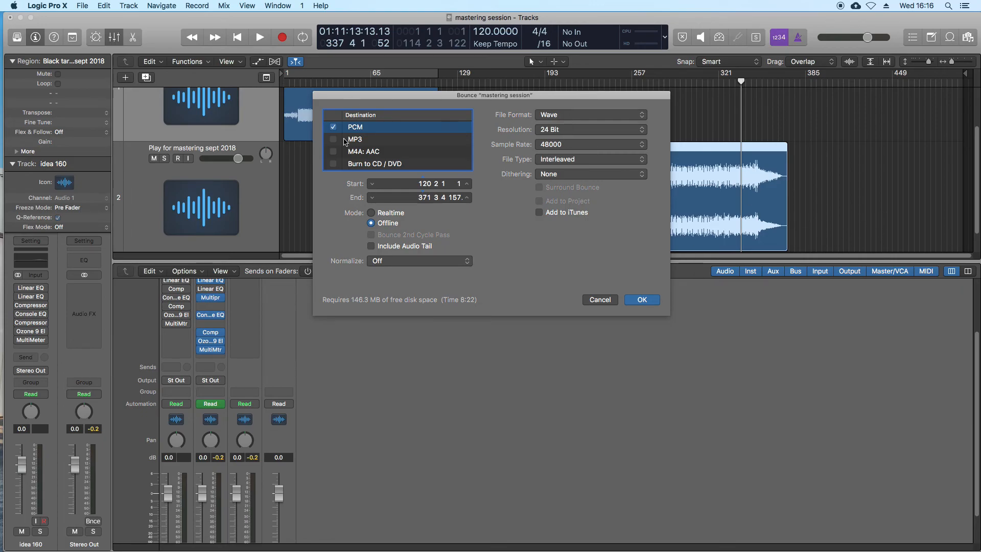
pyautogui.click(409, 262)
pyautogui.click(468, 262)
pyautogui.click(591, 300)
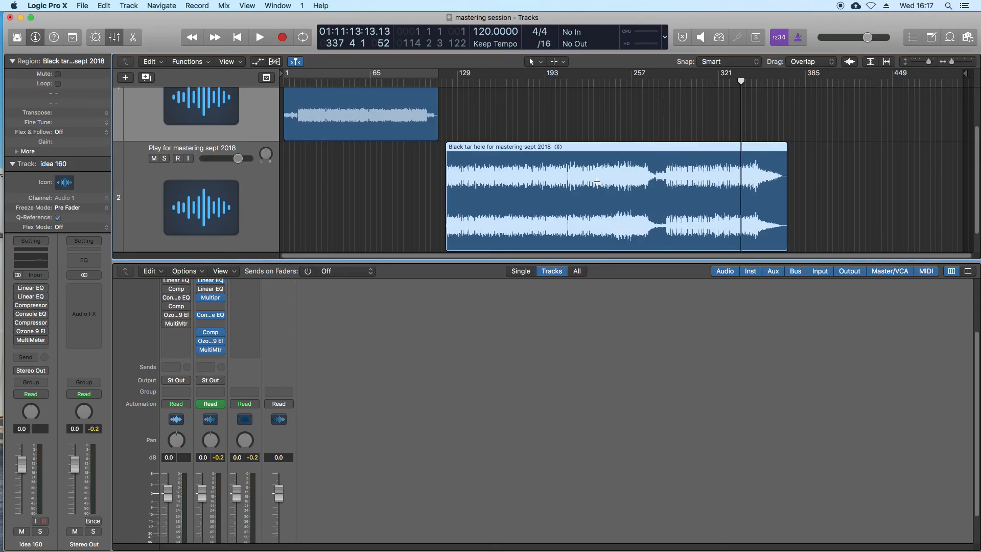
# - Set the cycle range to the selected song region and briefly inspect the song track's Mid Only Linear Phase EQ
pyautogui.press('super+u')
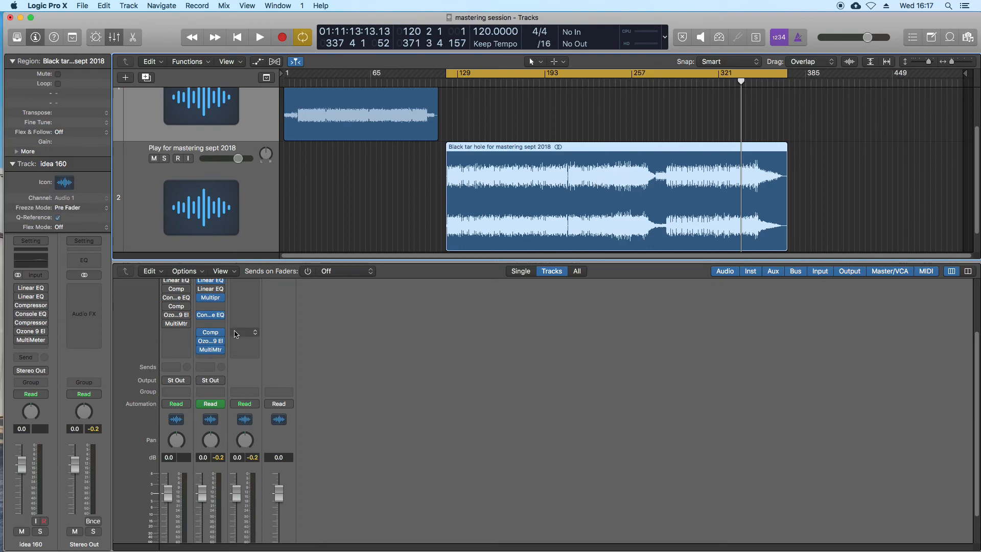
pyautogui.scroll(2, 237, 332)
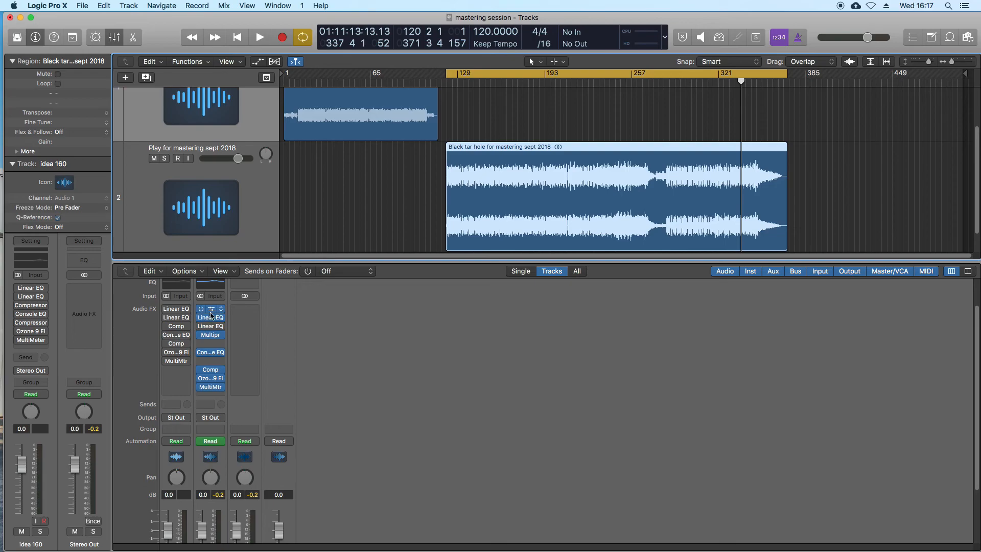
pyautogui.click(210, 318)
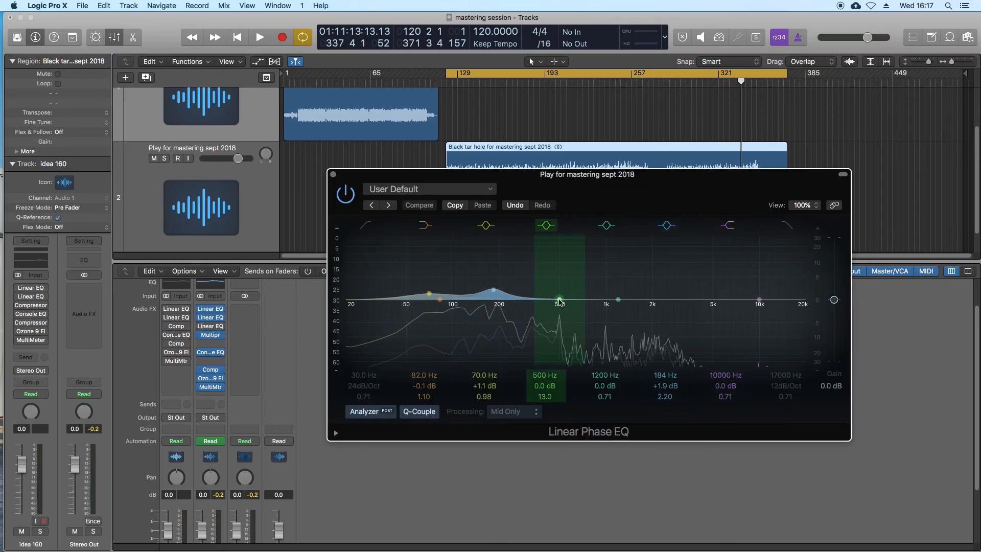
pyautogui.click(334, 175)
# - Set the third Linear Phase EQ on the song track to Stereo processing, with its 4800 Hz band off
pyautogui.click(210, 326)
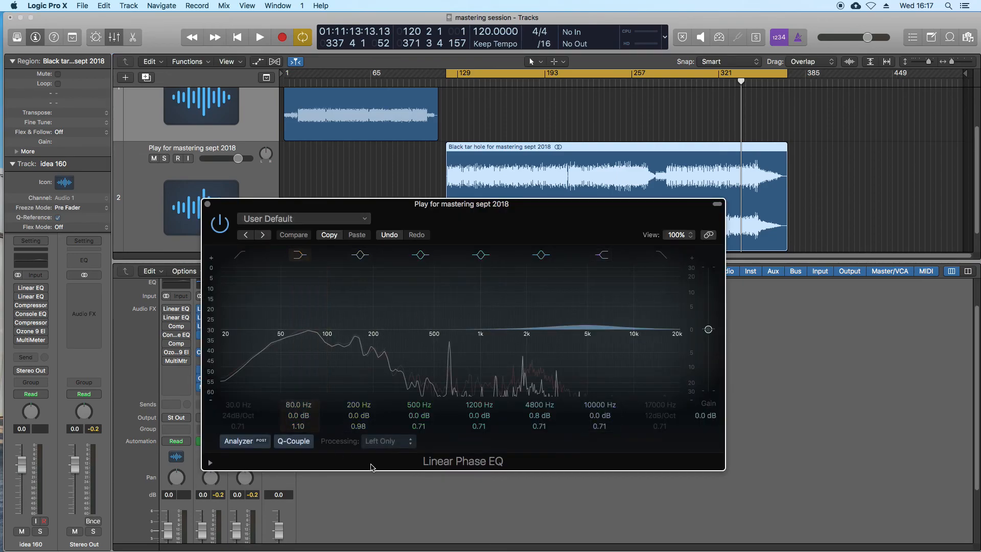
pyautogui.click(386, 441)
pyautogui.click(379, 429)
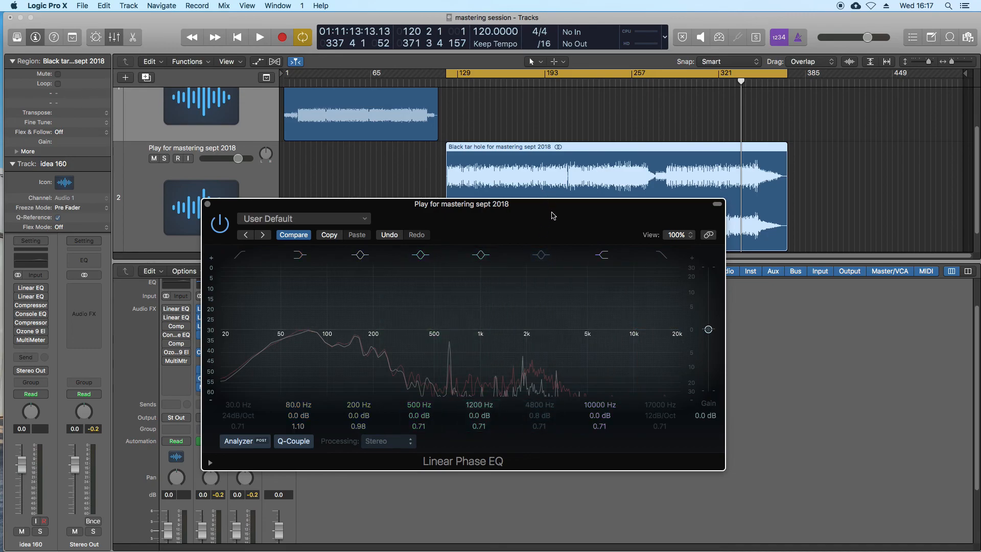
# - Position the playhead at bar 306 and pull the Linear Phase EQ's 500 Hz band to about 415 Hz and -2.1 dB
pyautogui.moveTo(552, 215); pyautogui.dragTo(606, 175)
pyautogui.click(701, 67)
pyautogui.moveTo(437, 346); pyautogui.dragTo(424, 353)
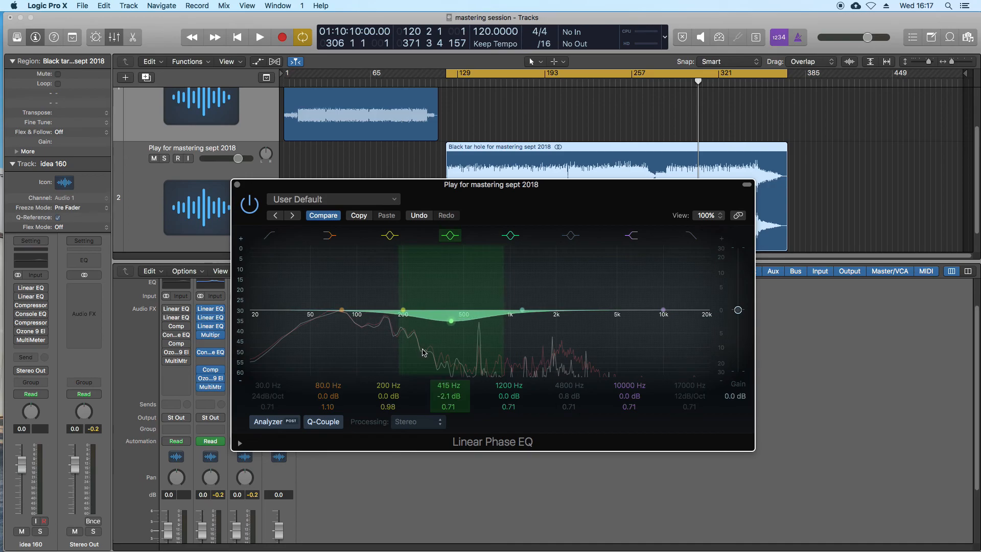
# - Play the song and compare the new low-mid cut by bypassing and re-enabling the Linear Phase EQ
pyautogui.press('space')
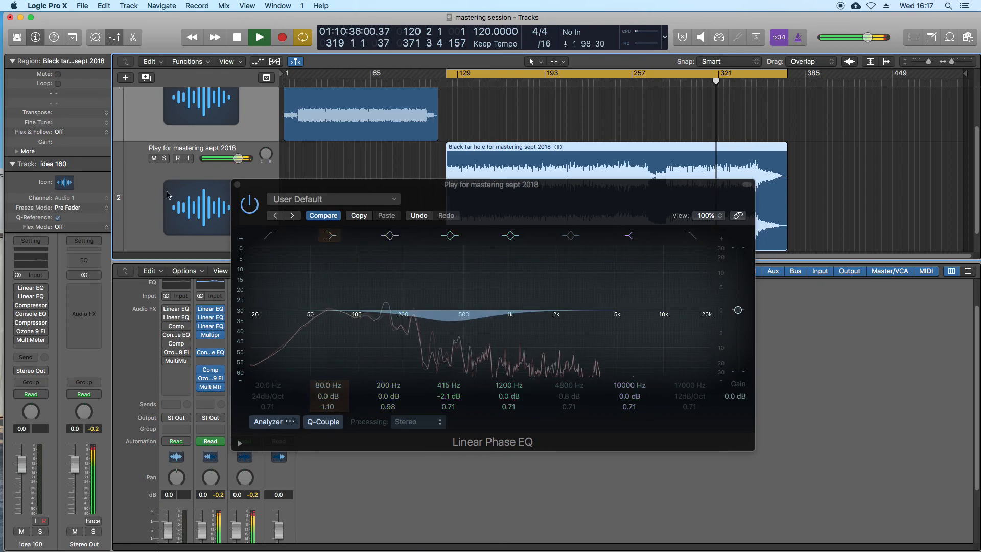
pyautogui.click(251, 207)
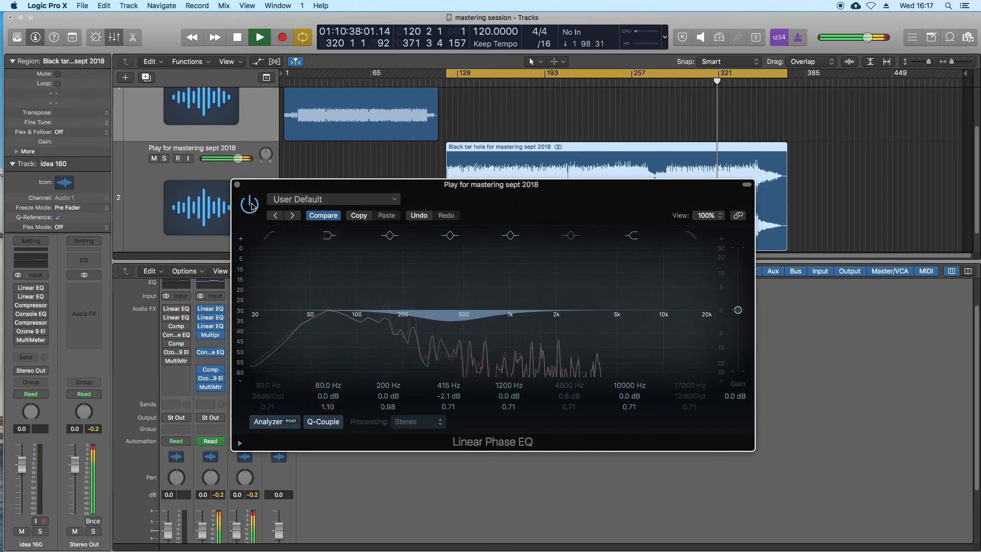
pyautogui.click(252, 206)
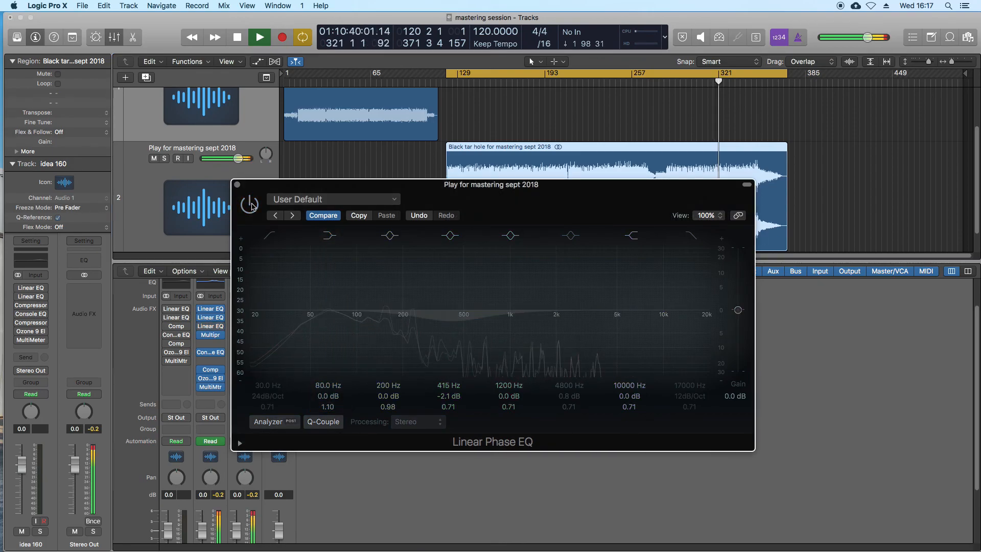
pyautogui.click(251, 206)
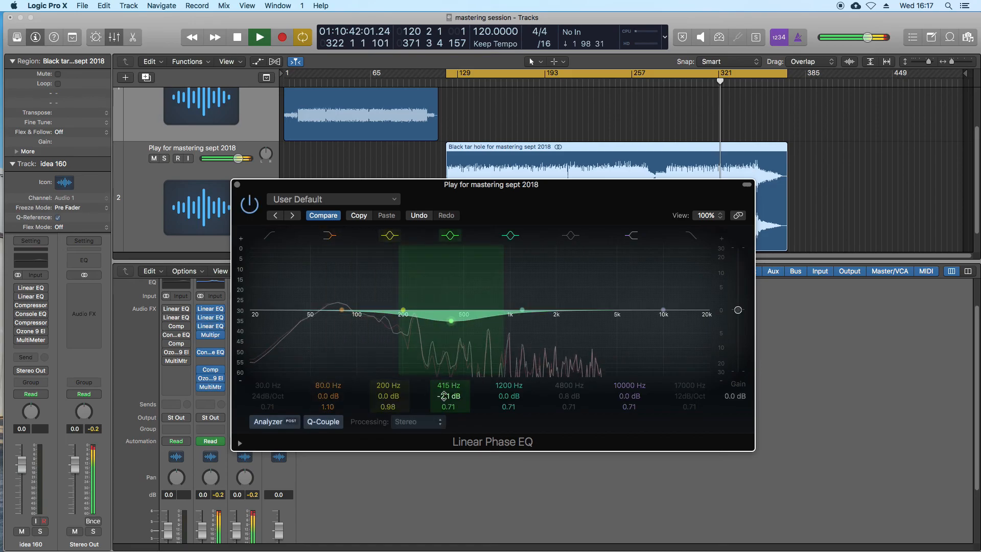
# - Narrow the low-mid cut to a Q of 1.80 at 395 Hz, compare it with bypass, and close the EQ and stop playback
pyautogui.moveTo(452, 407); pyautogui.dragTo(451, 388)
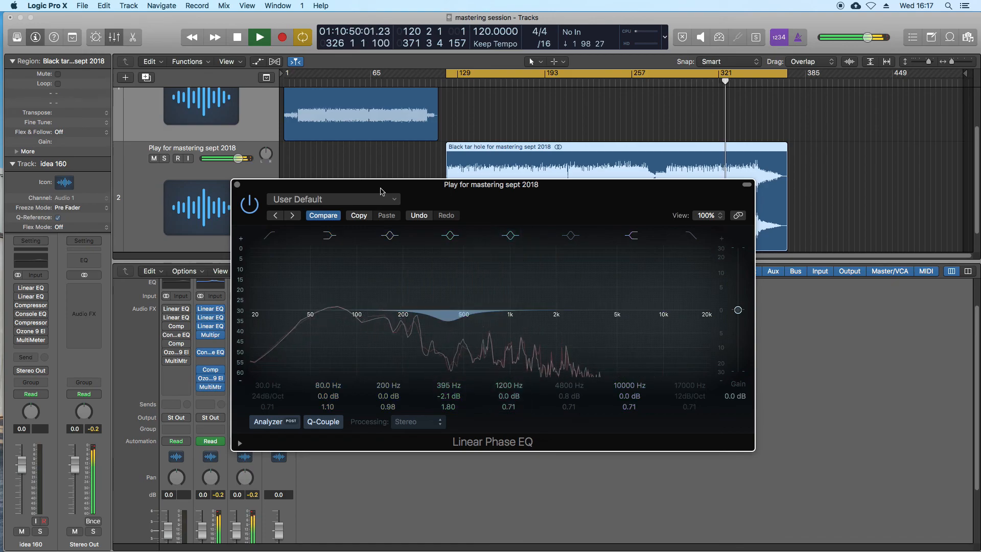
pyautogui.click(244, 205)
pyautogui.click(244, 208)
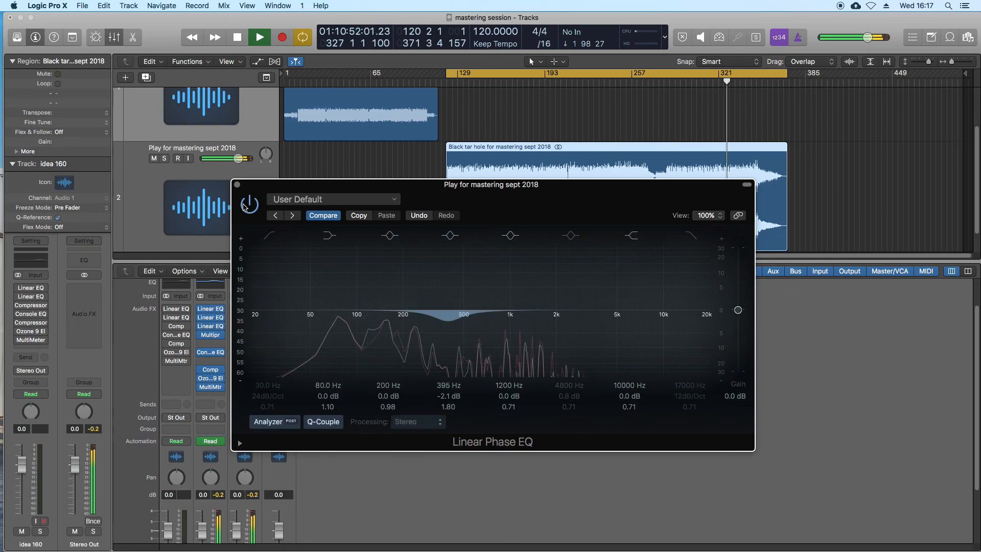
pyautogui.click(237, 185)
pyautogui.press('space')
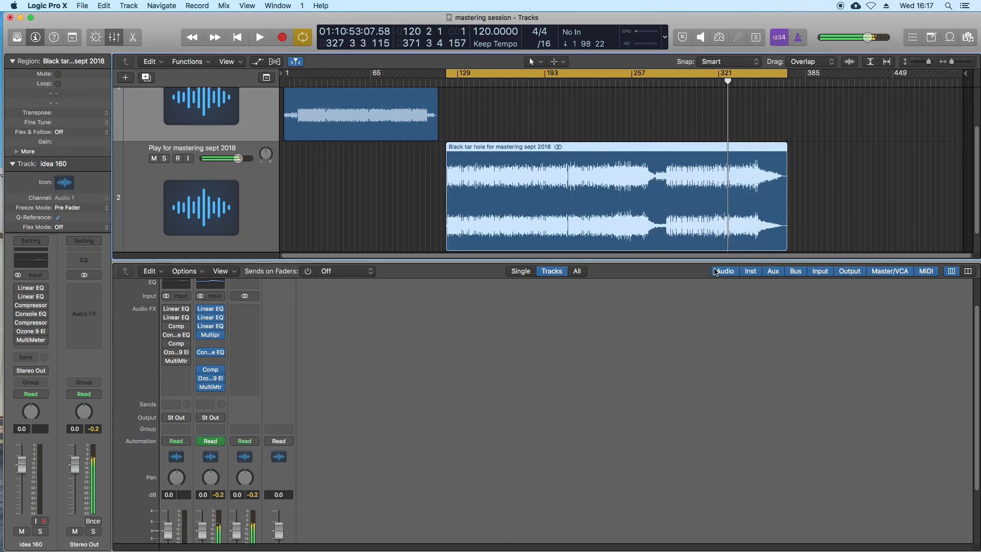
# - Listen to the master from bar 290 and again from near the start of the song region, and stop playback
pyautogui.click(676, 83)
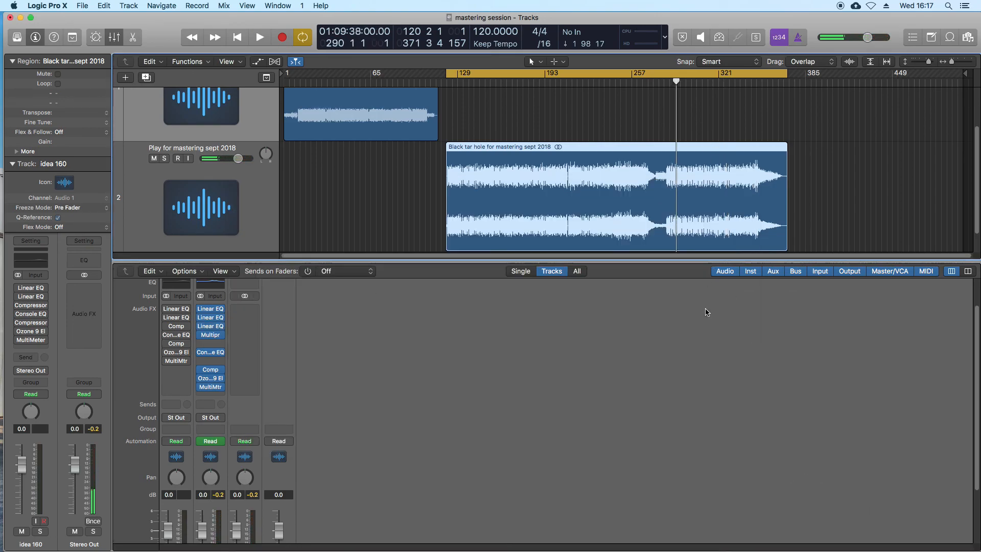
pyautogui.press('space')
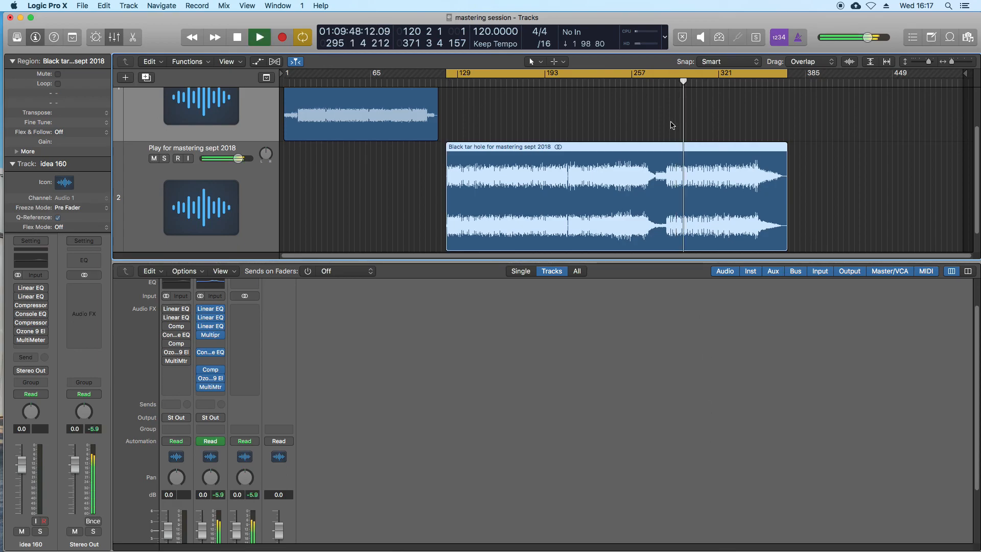
pyautogui.click(594, 368)
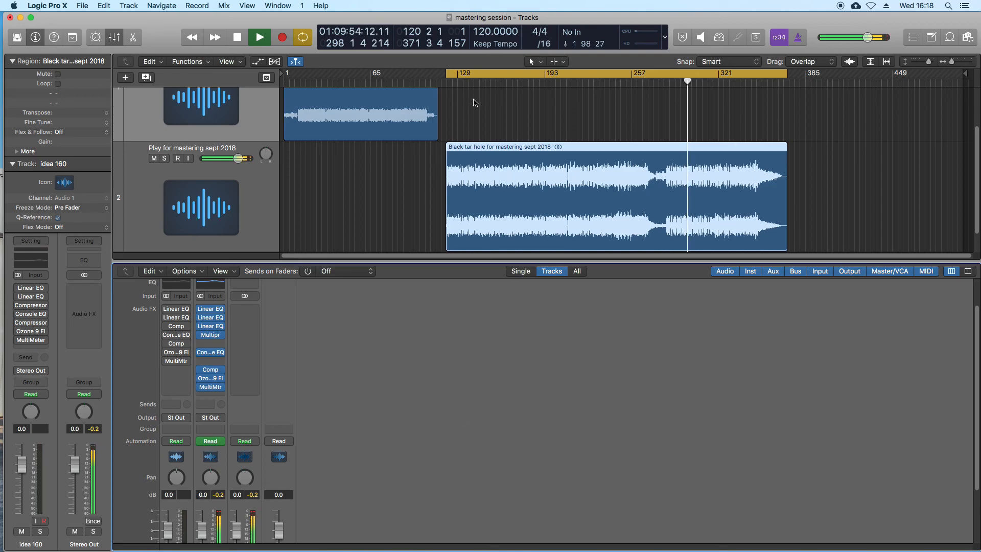
pyautogui.click(455, 84)
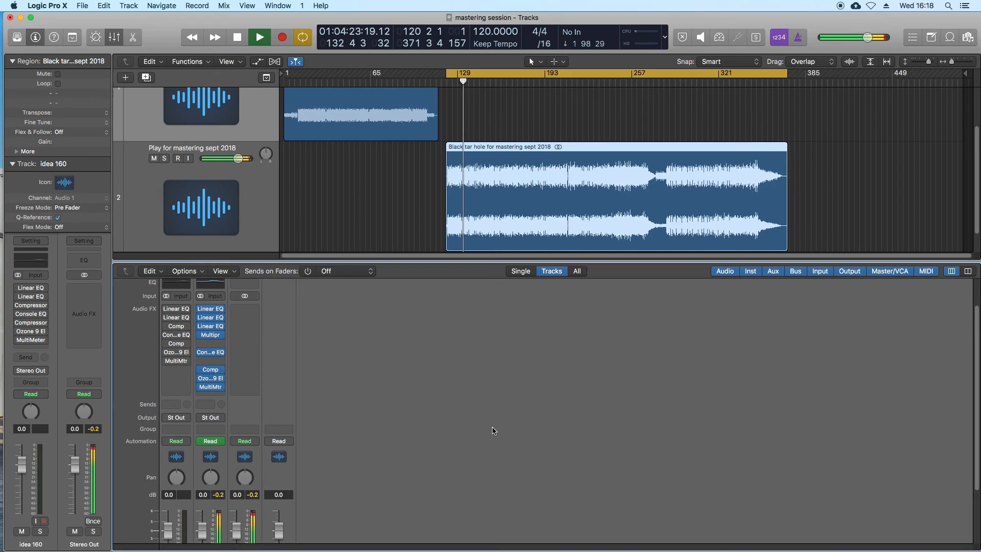
pyautogui.press('space')
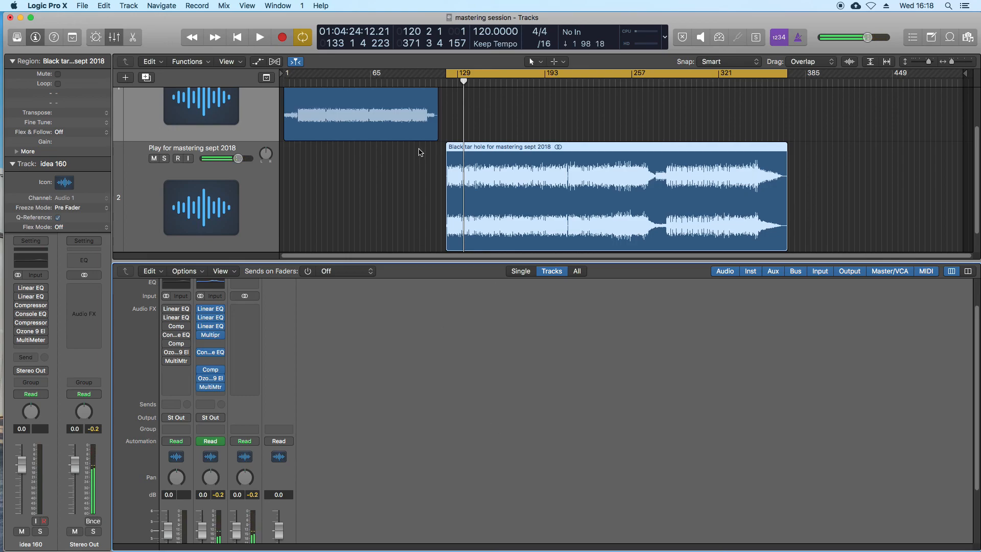
pyautogui.moveTo(3, 76)
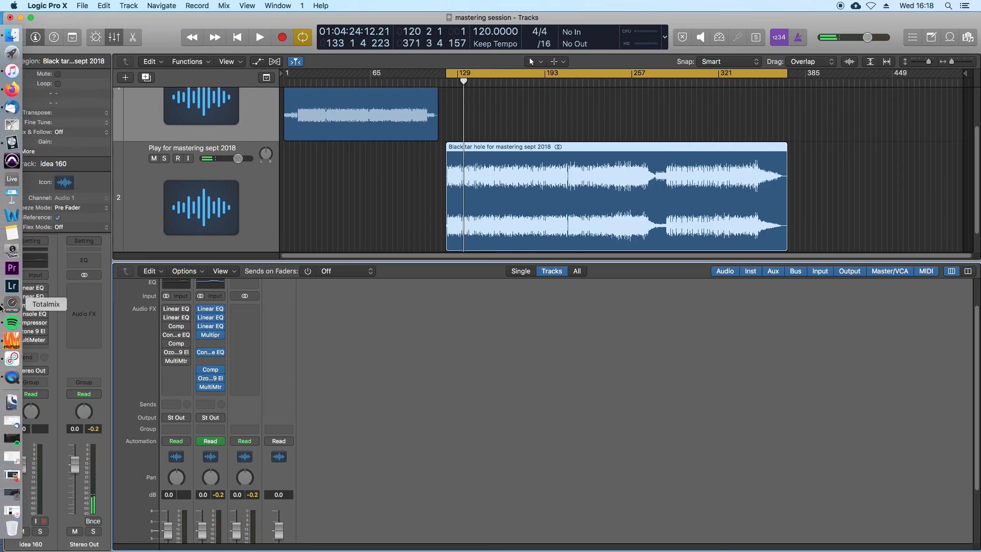
pyautogui.click(8, 377)
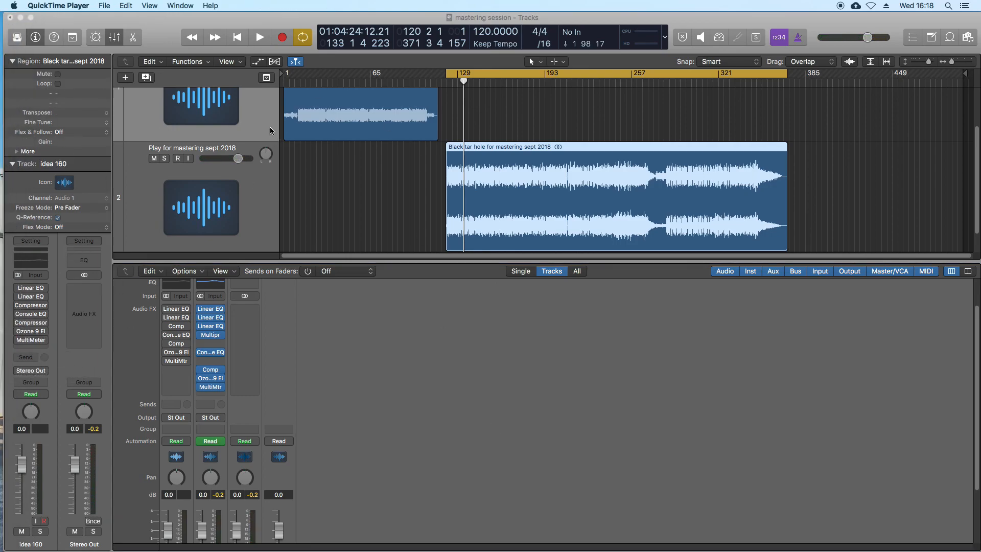